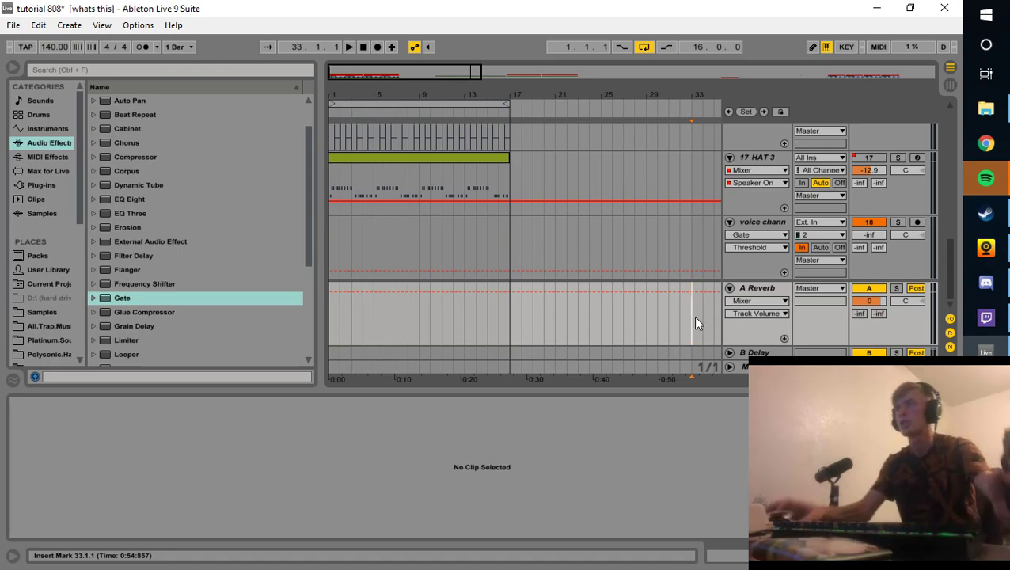
Step: Play the arrangement from bar 1 to hear the existing 808 and kick, and stop playback after listening
scroll(361, 150, up, 5)
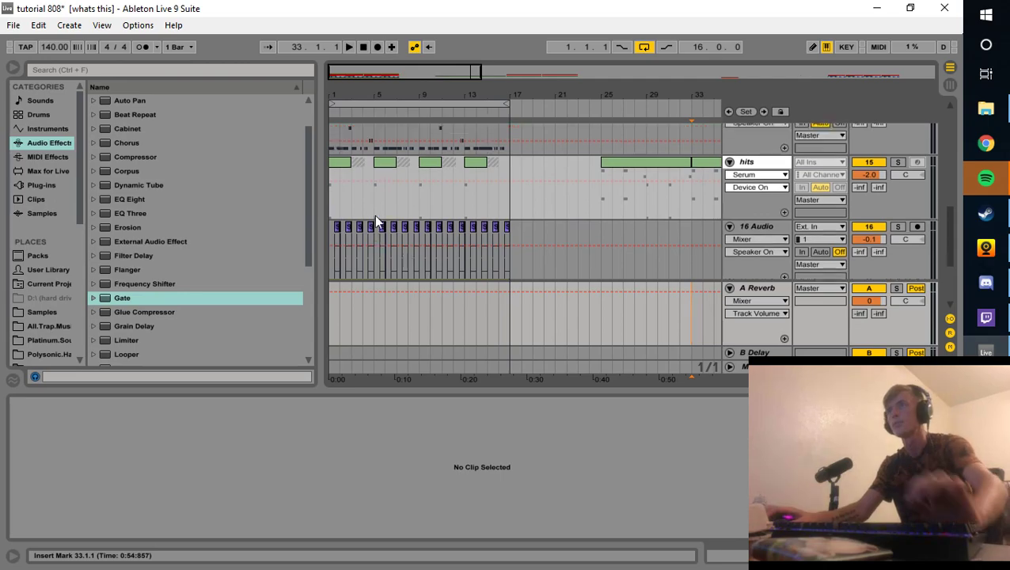
scroll(355, 174, up, 2)
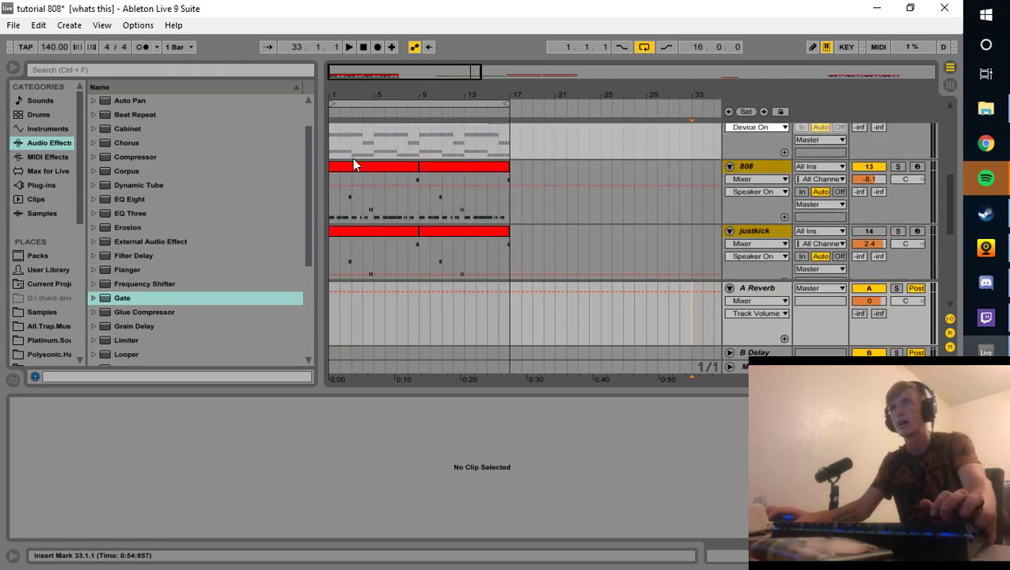
click(353, 163)
click(333, 159)
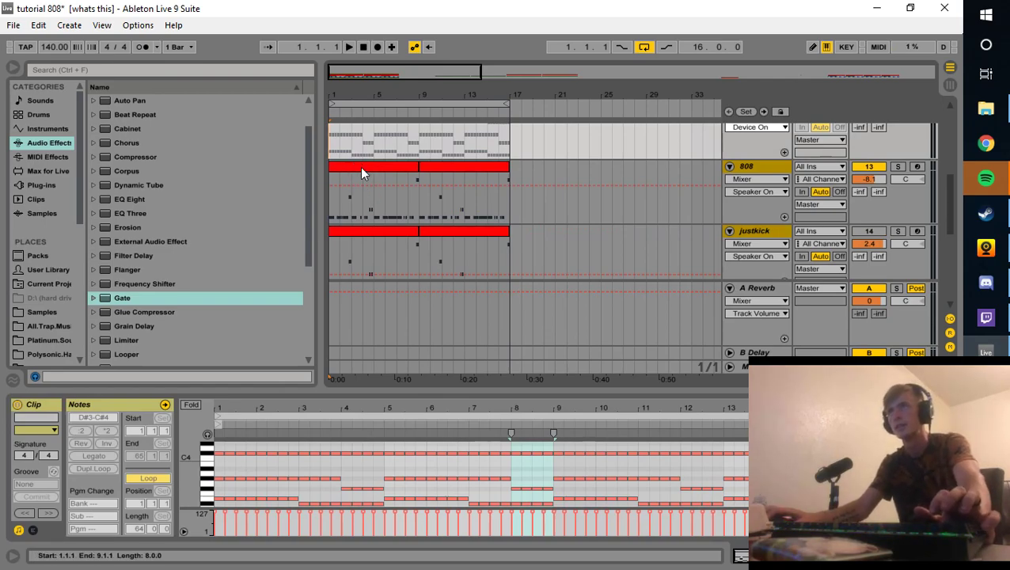
scroll(397, 238, up, 4)
scroll(396, 198, down, 5)
key(space)
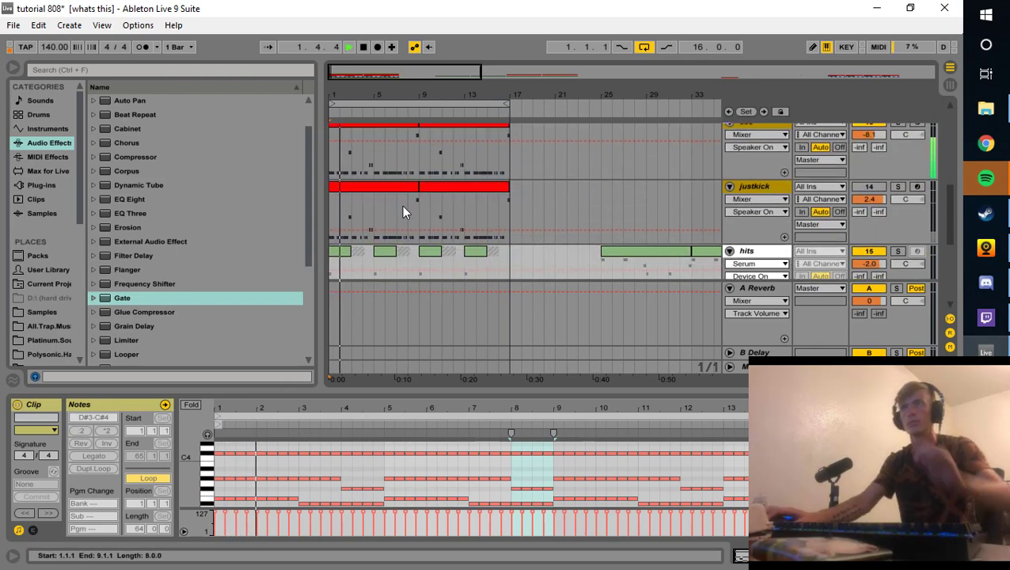
scroll(404, 210, down, 1)
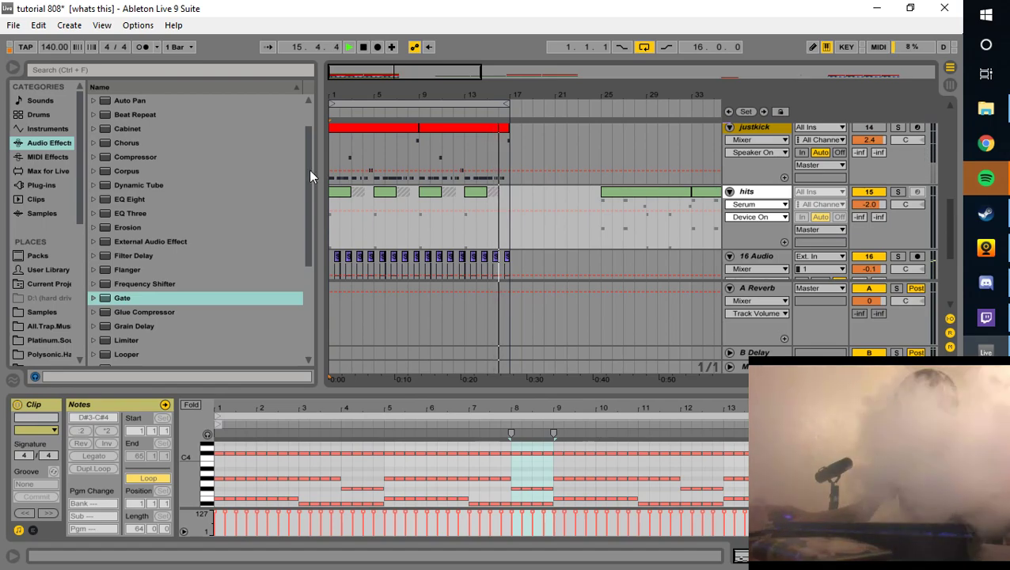
key(space)
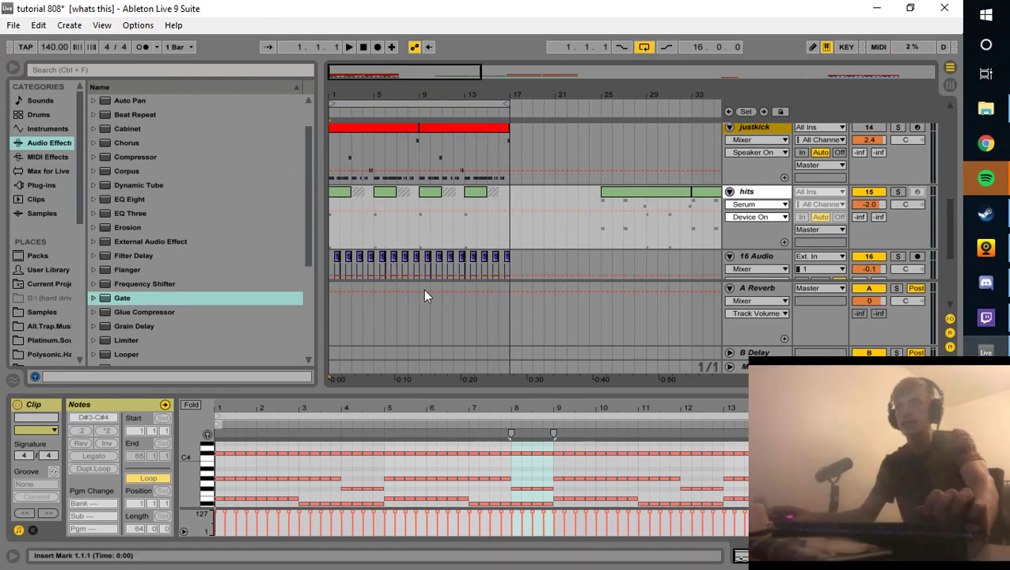
Step: Delete the justkick track from the arrangement
scroll(378, 180, down, 3)
scroll(378, 181, up, 5)
scroll(384, 223, up, 1)
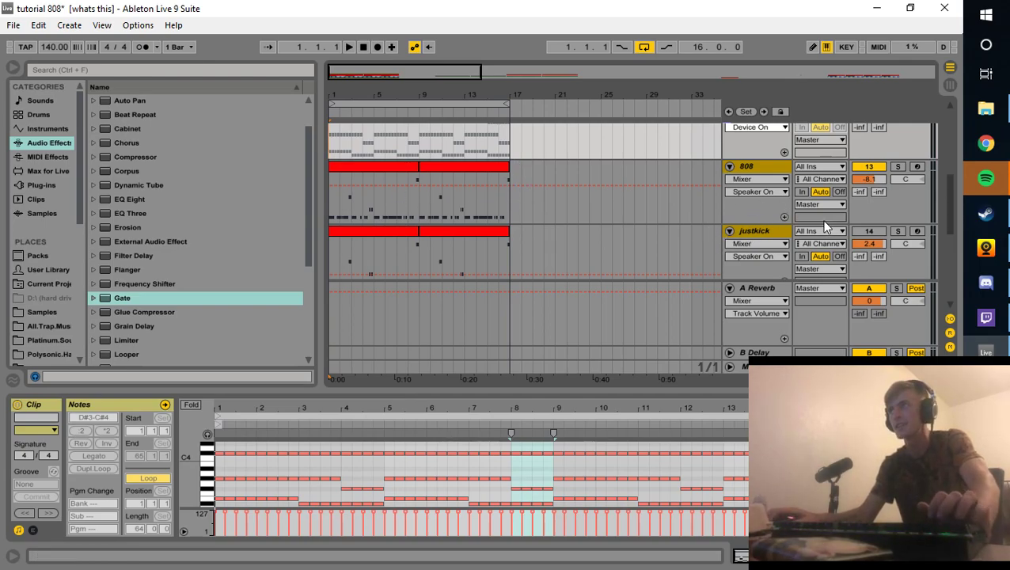
click(766, 238)
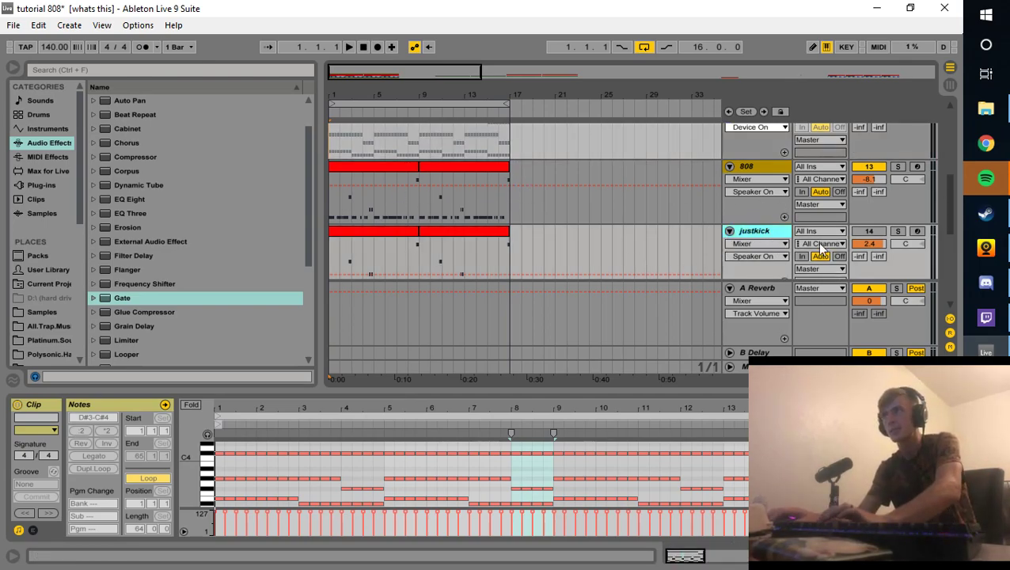
key(ctrl+z)
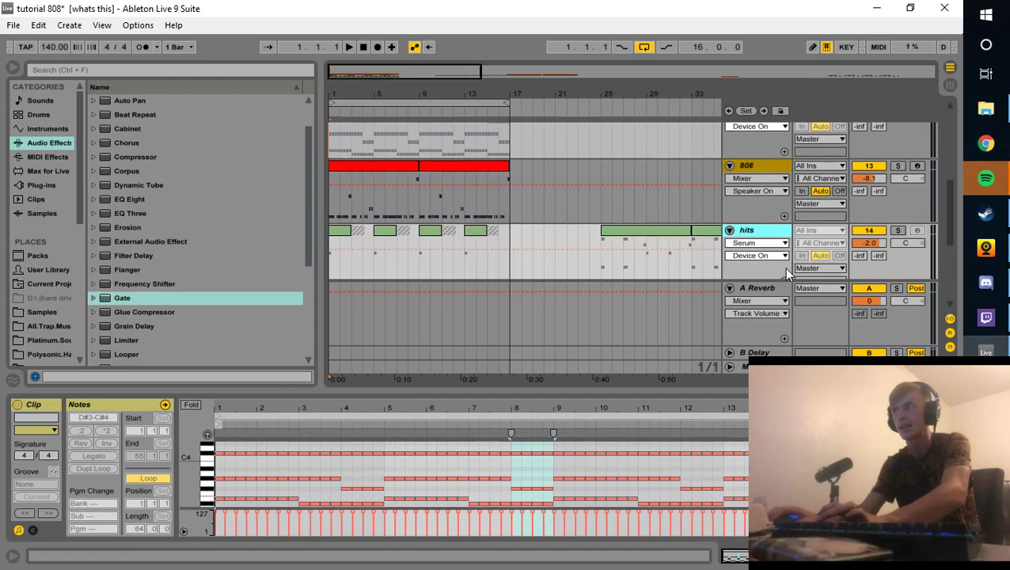
Step: Remove the Audio Effect Rack and the Massive instrument from the 808 track
click(768, 166)
click(791, 555)
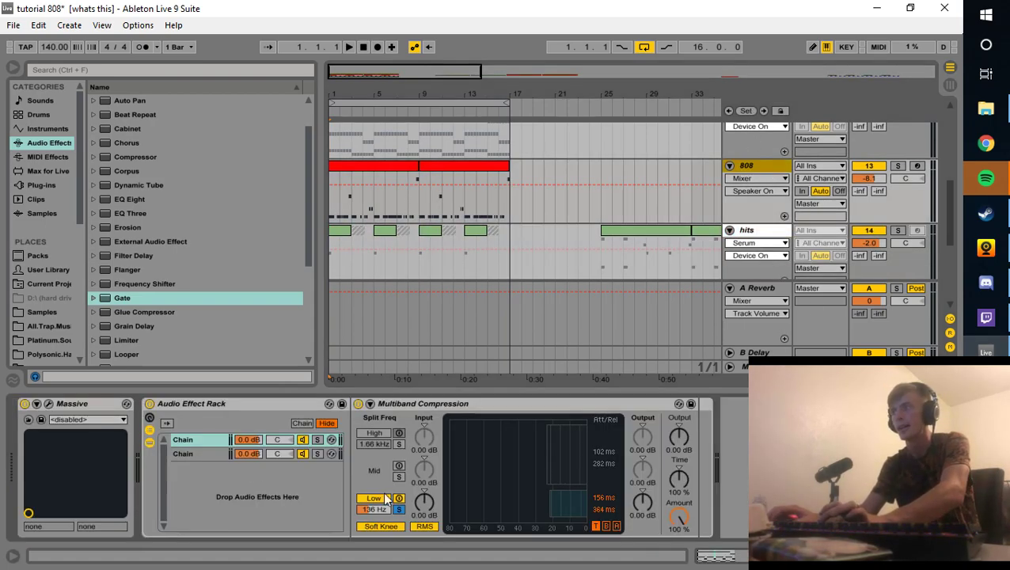
click(174, 402)
key(Delete)
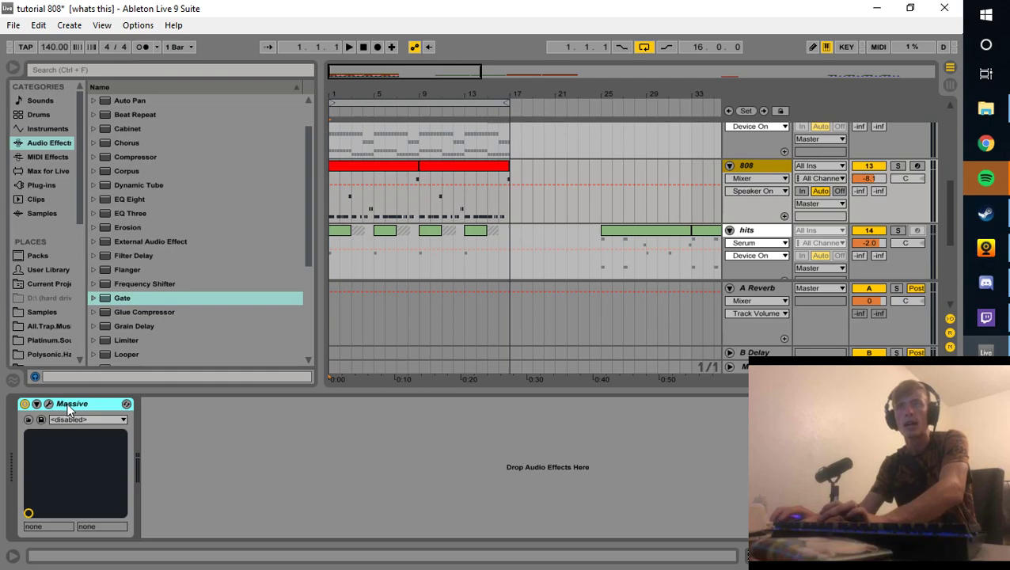
key(Delete)
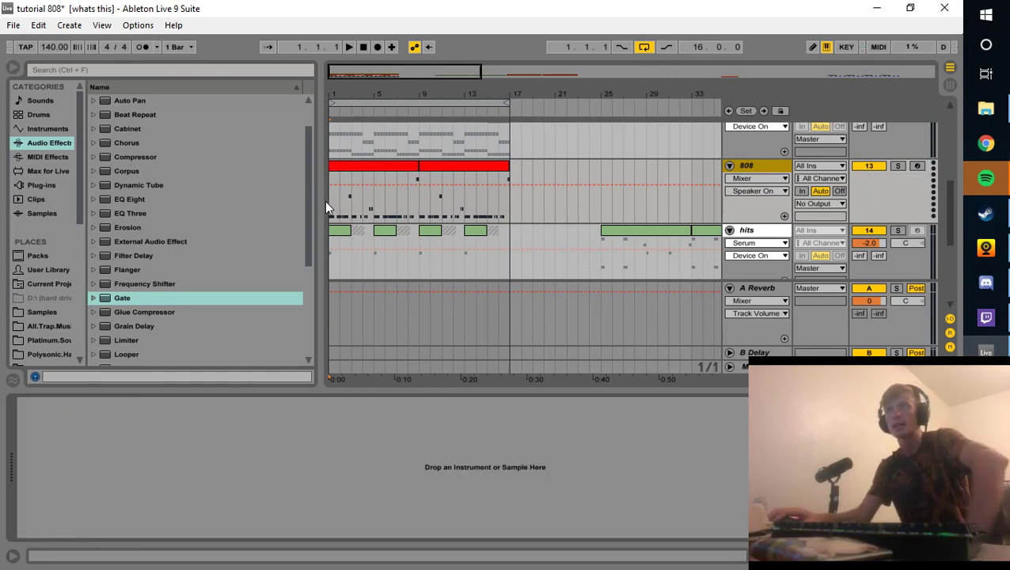
Step: Load a new Massive instrument onto the 808 track and close its plug-in window
drag(334, 197, 311, 198)
click(497, 213)
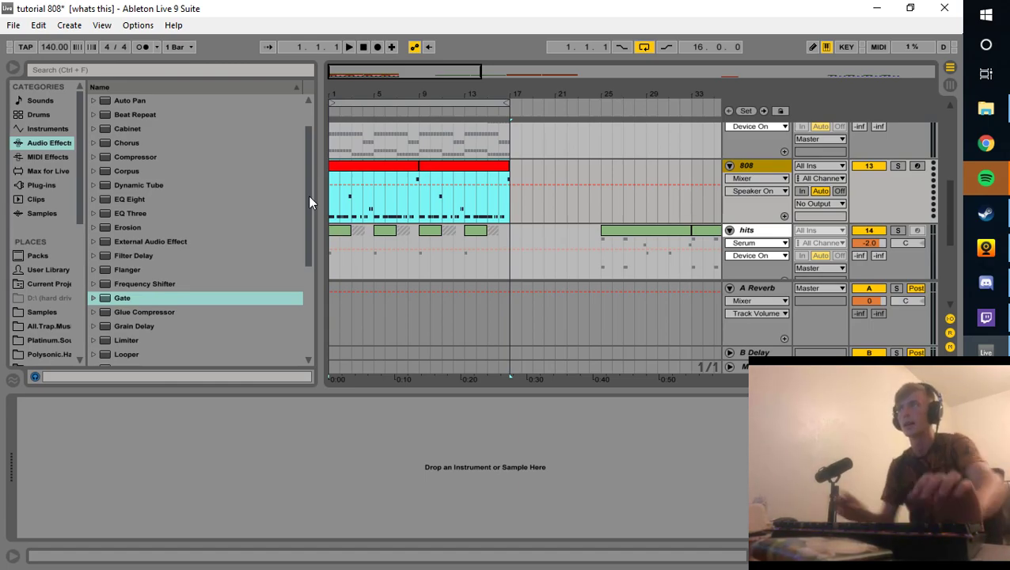
click(36, 185)
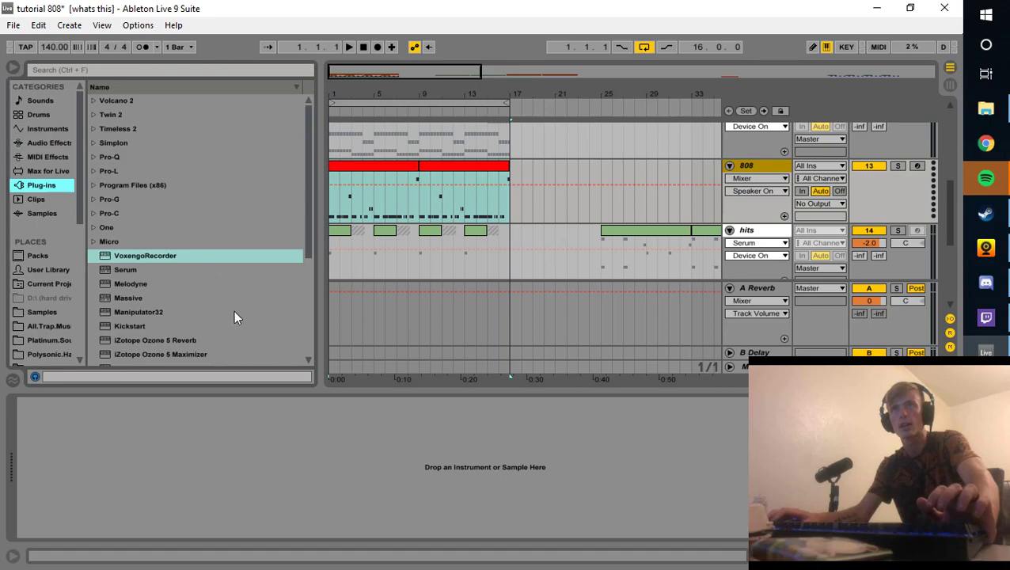
scroll(154, 269, down, 2)
drag(138, 270, 204, 461)
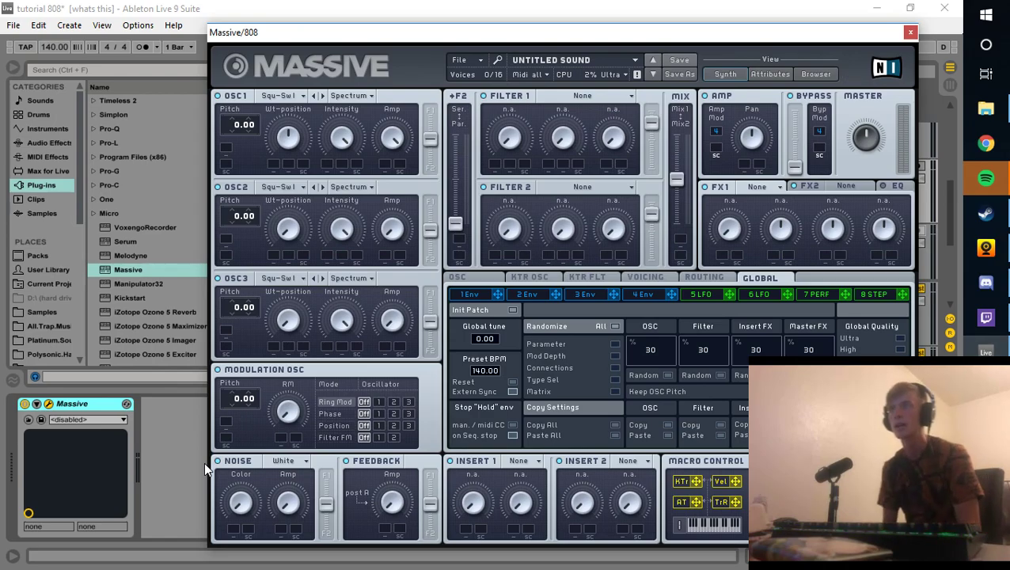
click(911, 33)
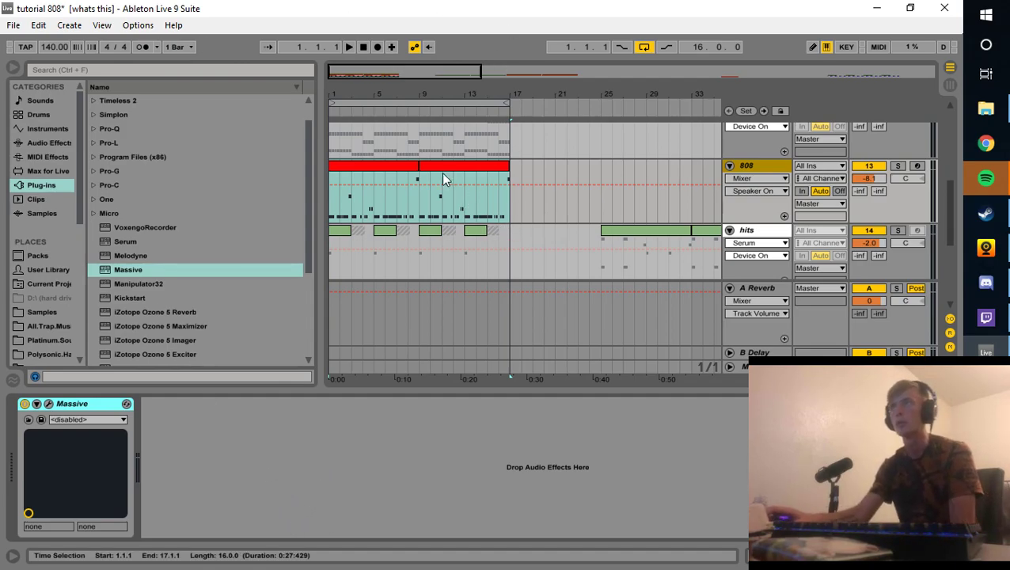
Step: Set the wavetable of Massive's oscillator 1 to Sin-Square
click(48, 404)
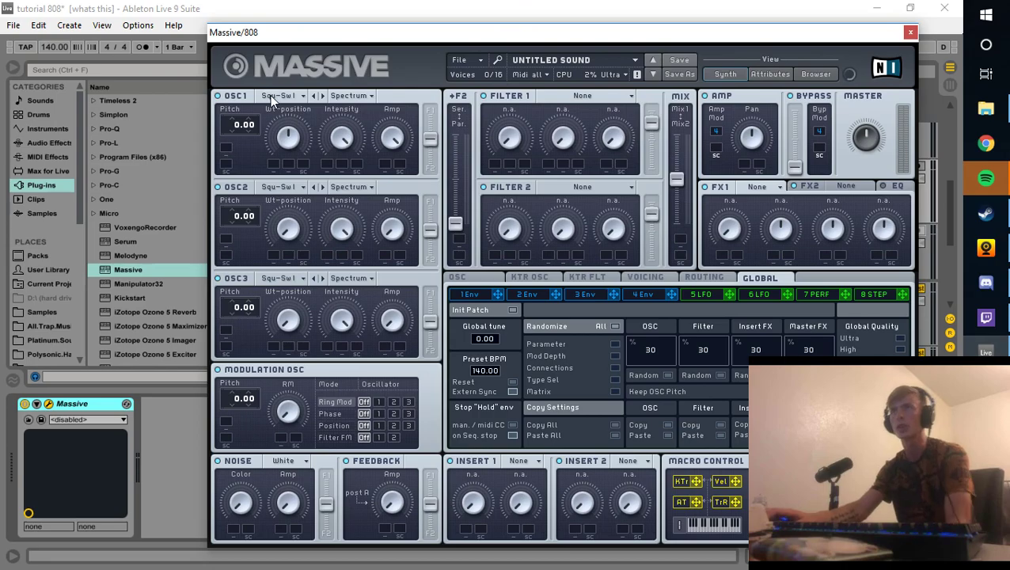
click(277, 96)
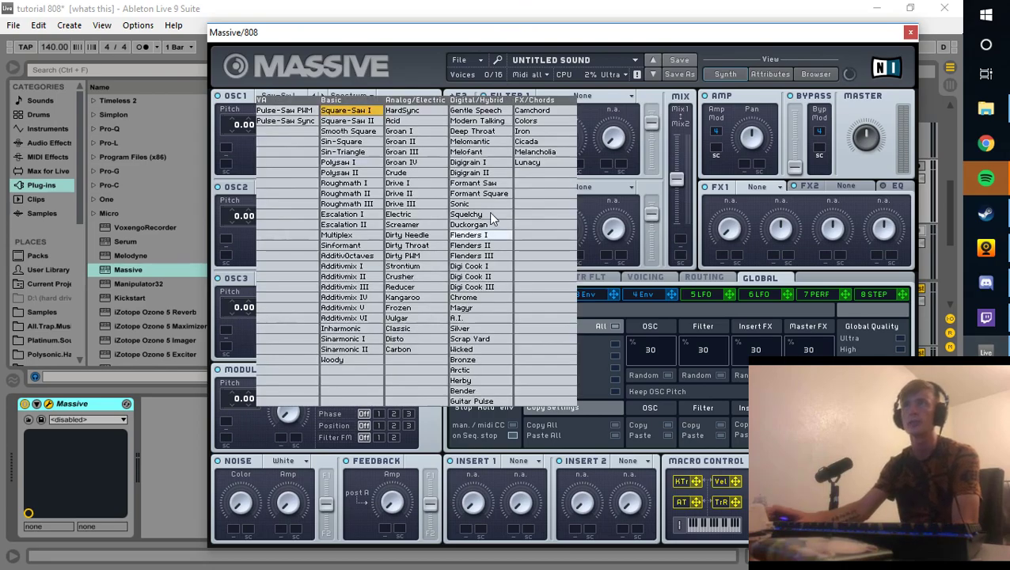
click(345, 143)
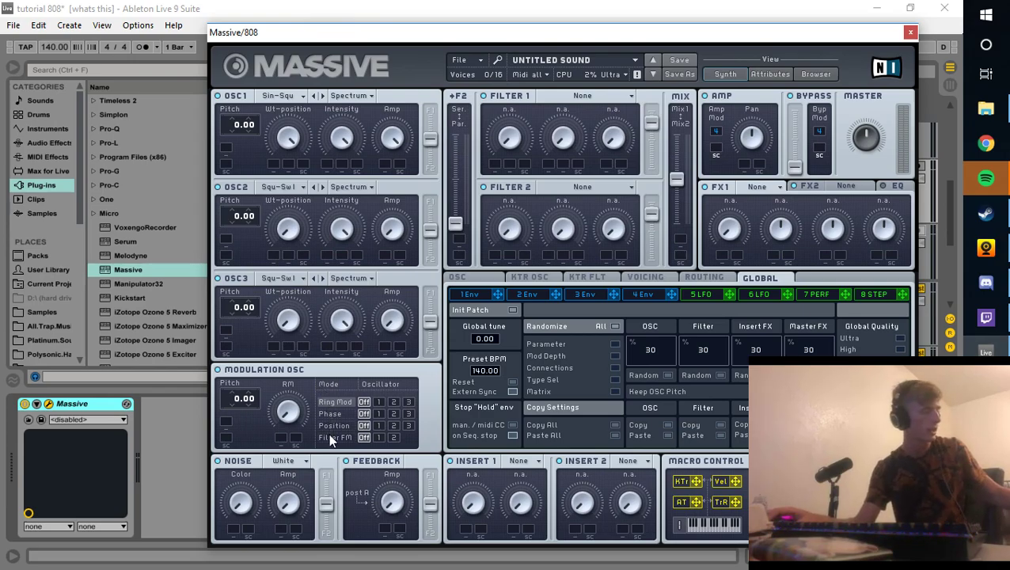
Step: Arm the 808 track for recording and bring Massive's plug-in window back up
click(910, 32)
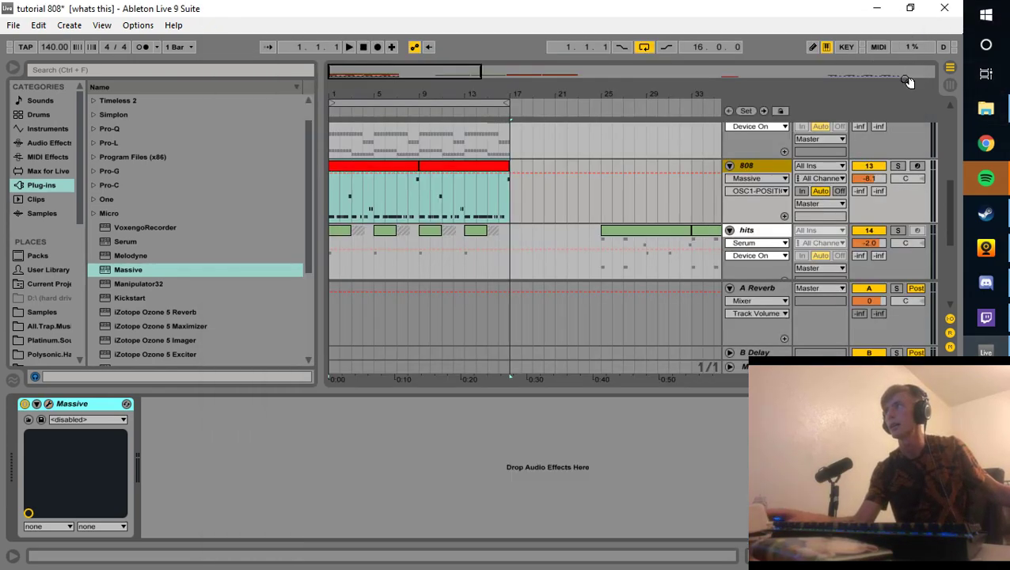
click(917, 165)
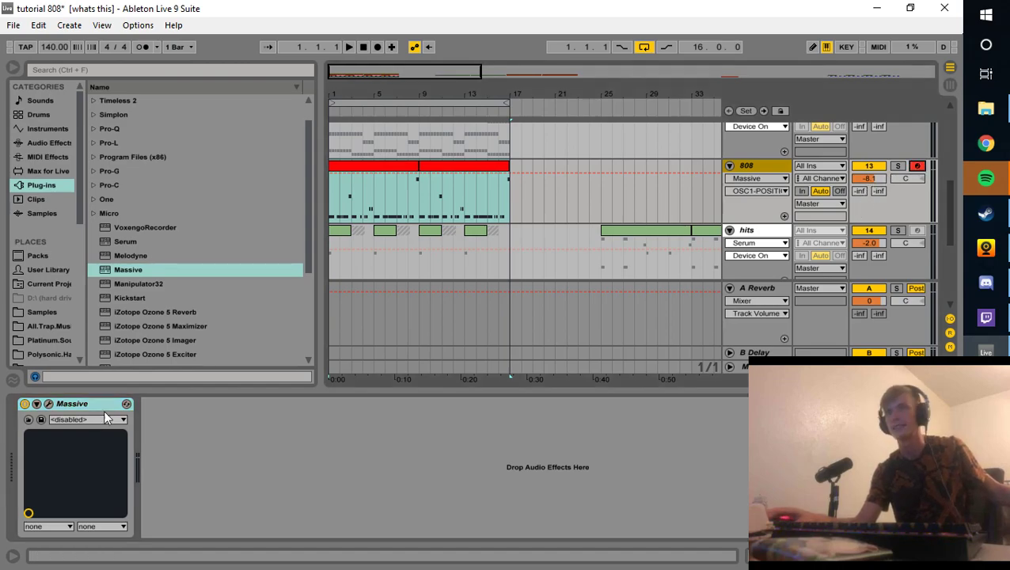
click(48, 404)
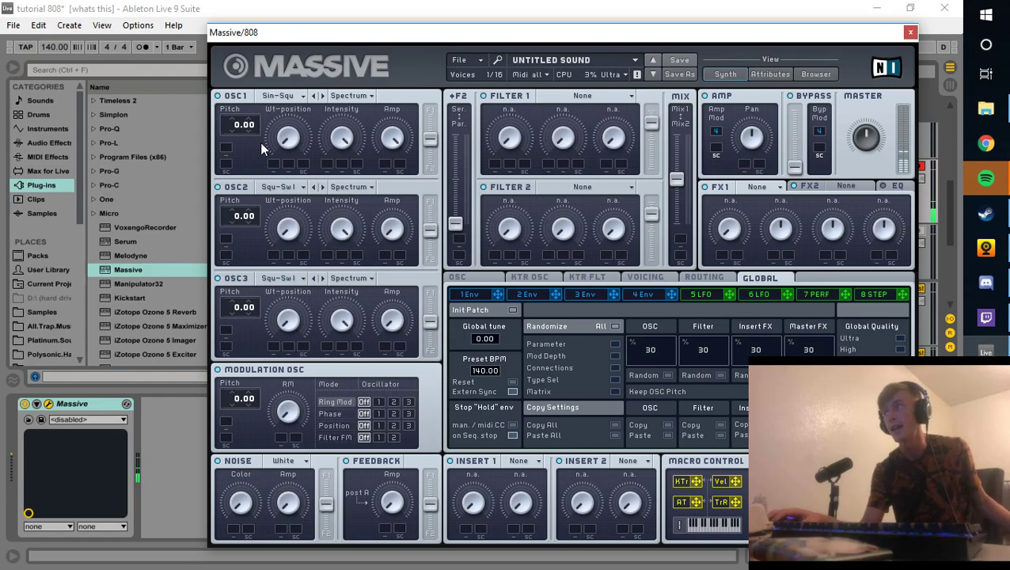
Step: Raise envelope 4's decay level to maximum and shorten its attack
click(646, 294)
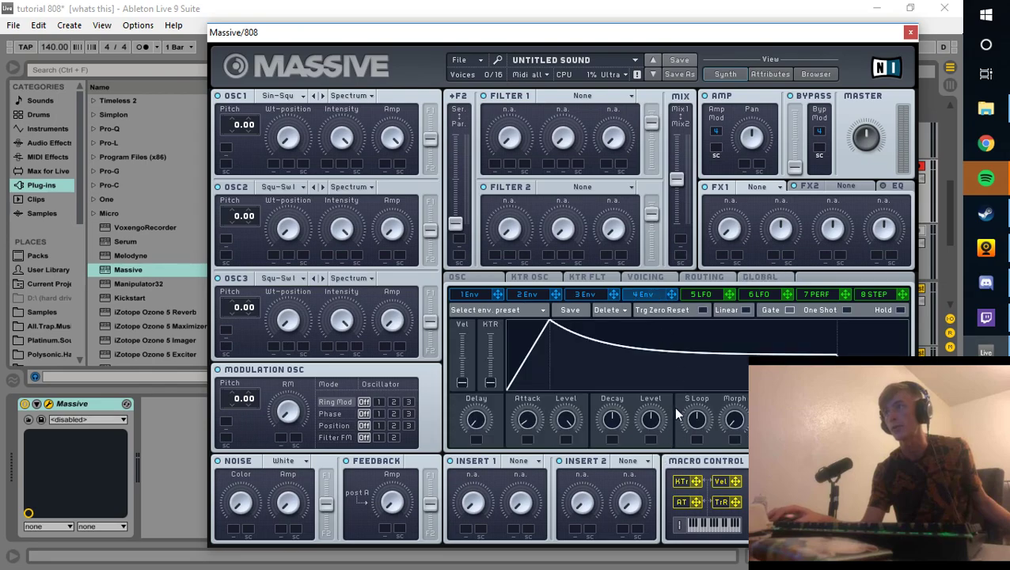
drag(648, 425, 643, 238)
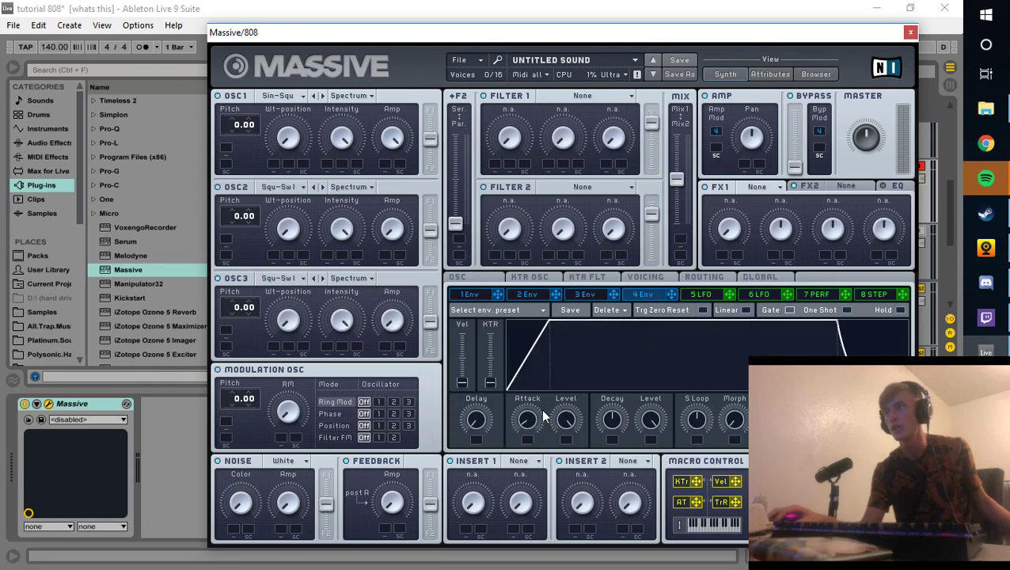
drag(529, 425, 529, 443)
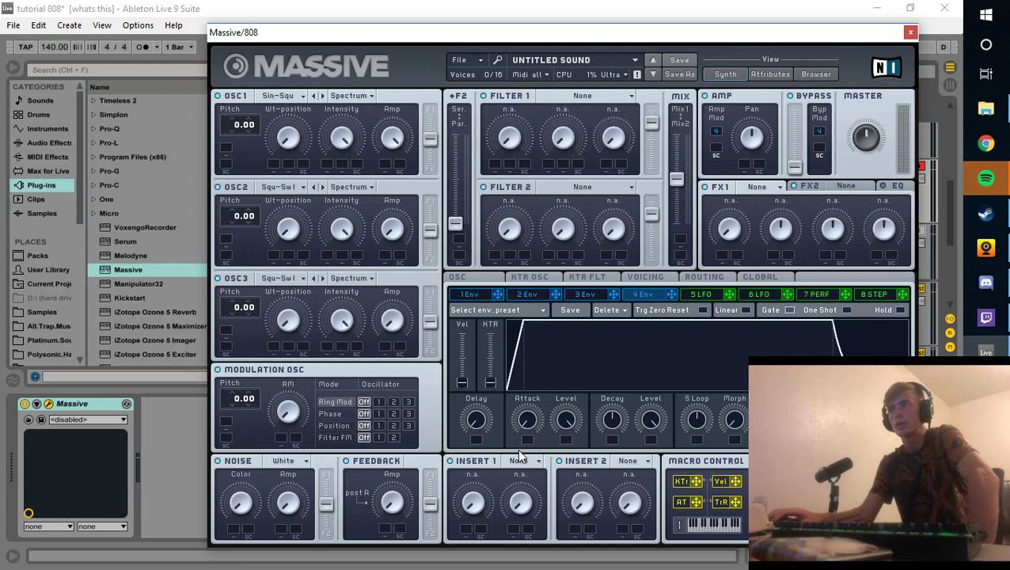
drag(523, 418, 478, 487)
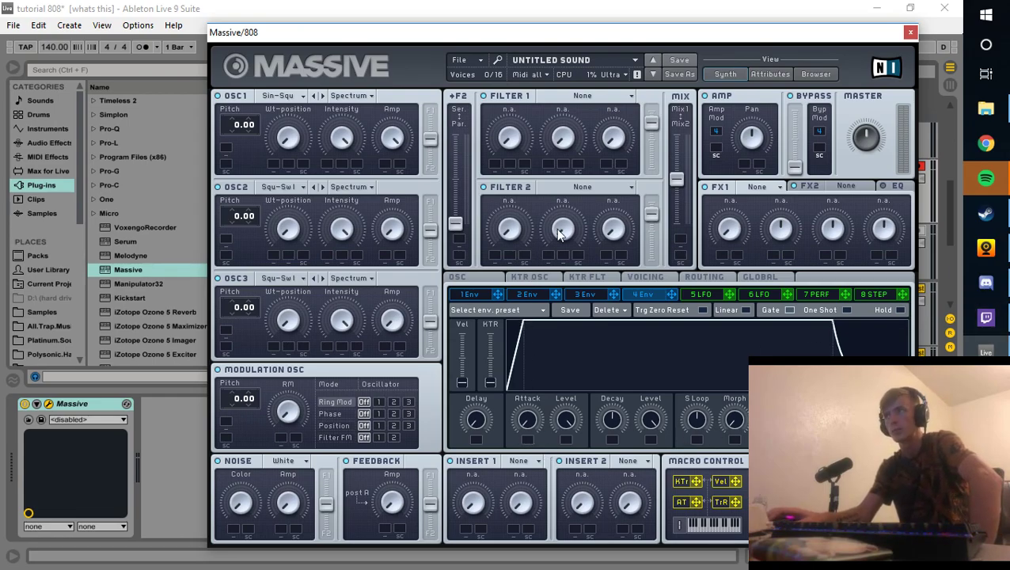
Step: Shorten envelope 3's attack, lower its decay level to minimum, and modulate oscillator 1's pitch with it by 36.00
click(588, 293)
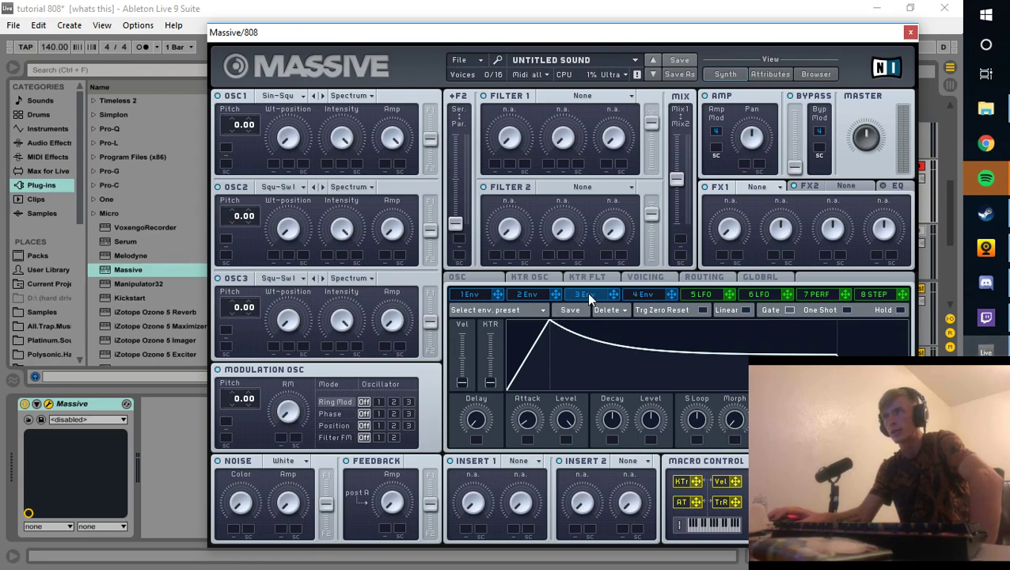
drag(514, 430, 518, 459)
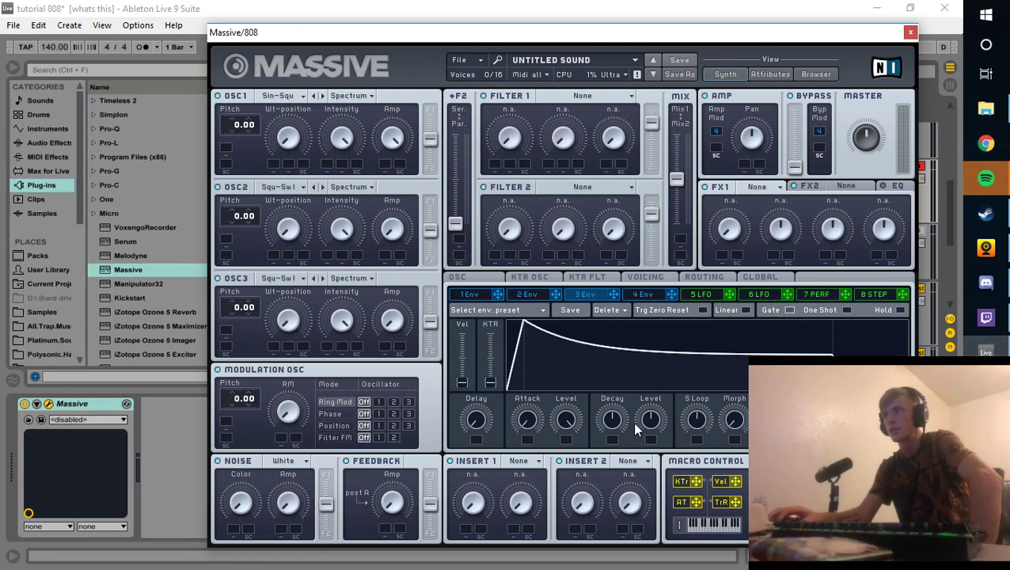
drag(661, 424, 660, 459)
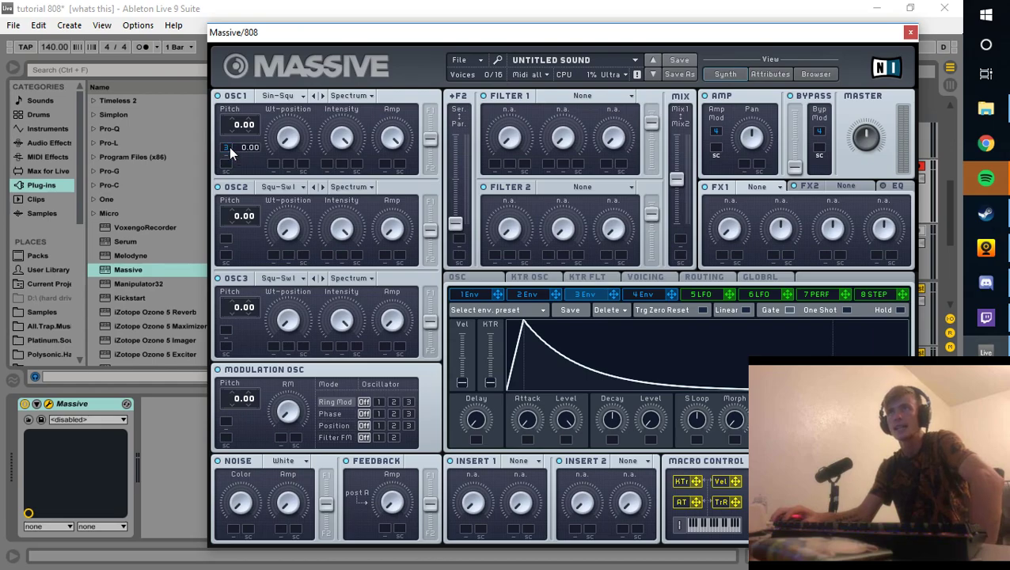
drag(244, 148, 267, 100)
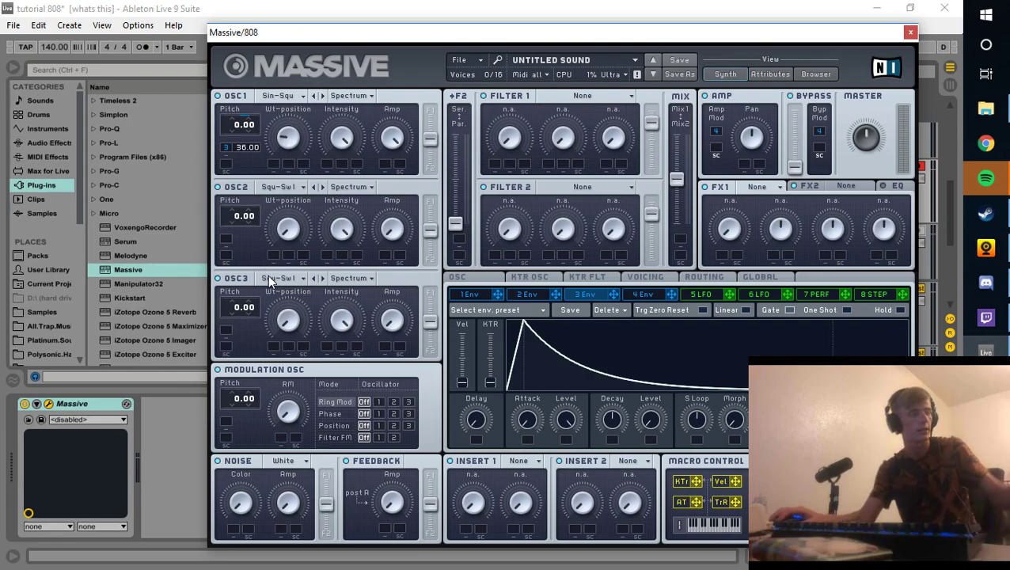
Step: Make envelope 3's decay slightly shorter while auditioning notes on the 808 track
key(space)
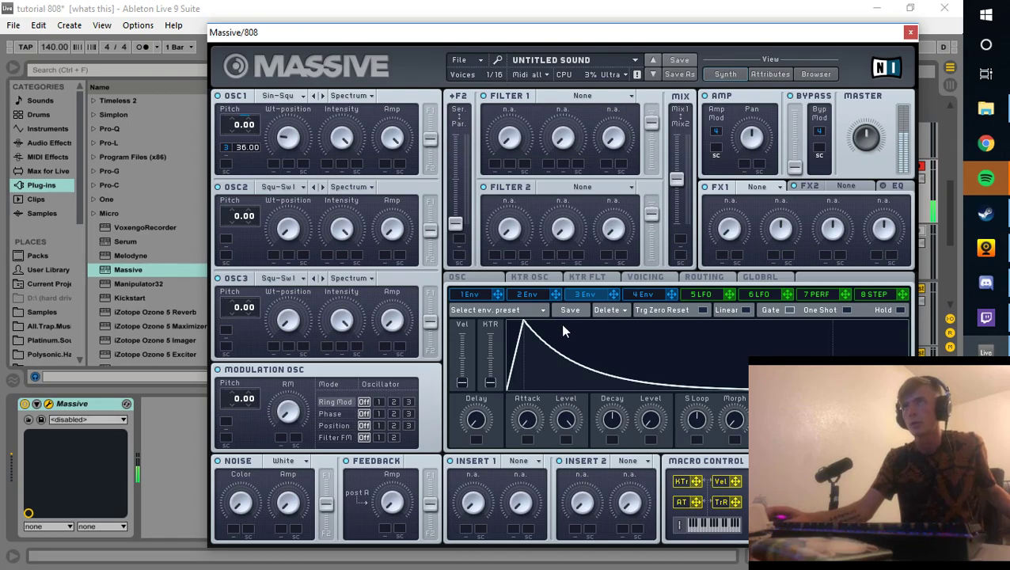
mouse_move(612, 420)
mouse_down()
mouse_move(582, 499)
mouse_move(577, 560)
mouse_up()
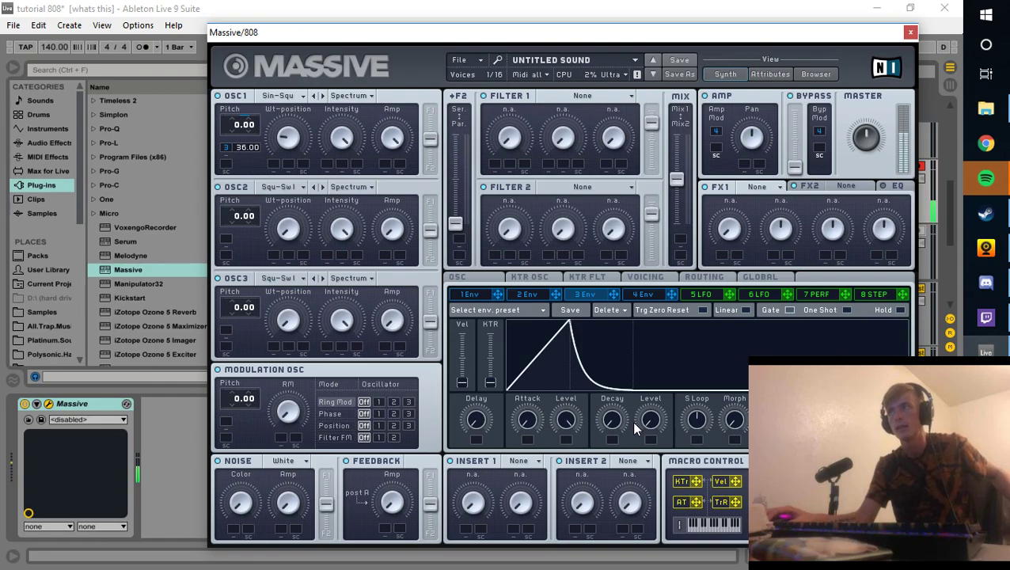
drag(610, 425, 596, 384)
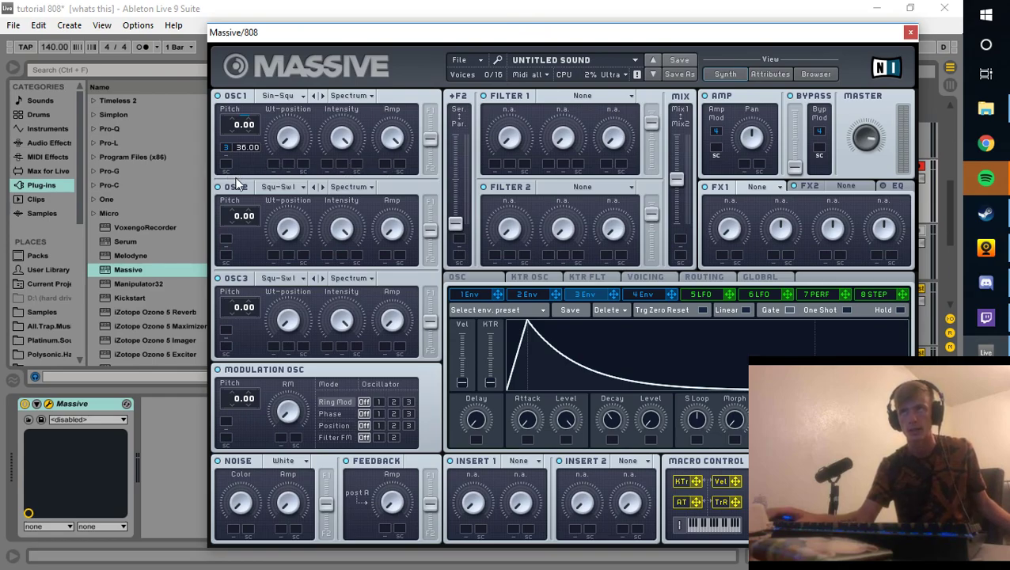
key(a)
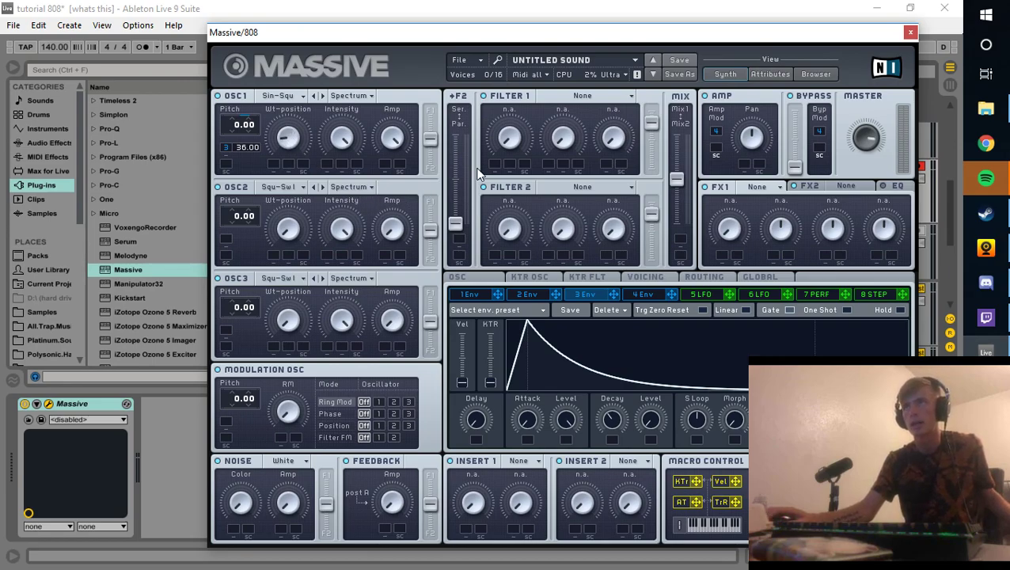
key(a)
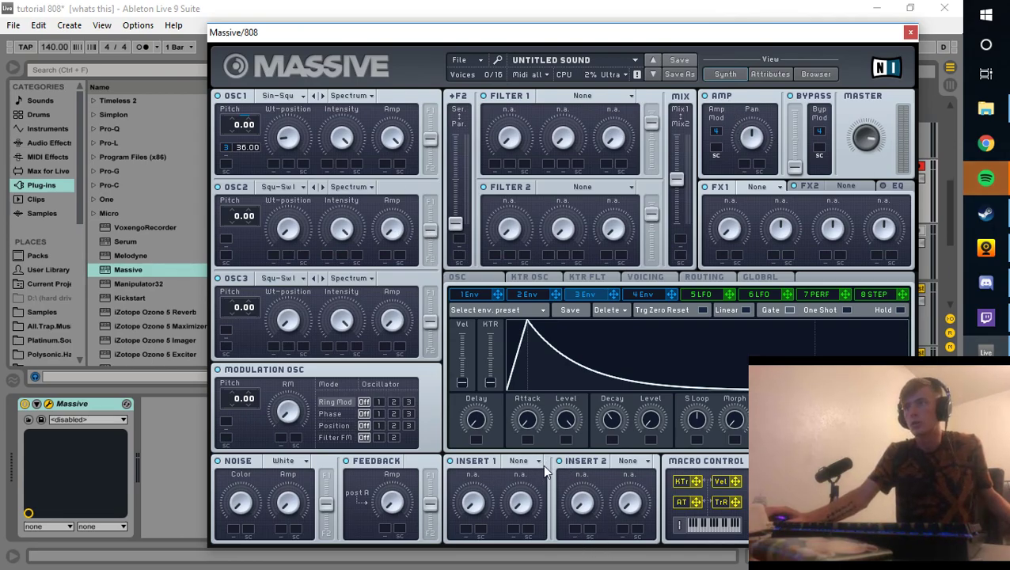
Step: Load the Classic Tube effect into FX1, raise its dry/wet to maximum and set its drive a little below halfway
click(518, 463)
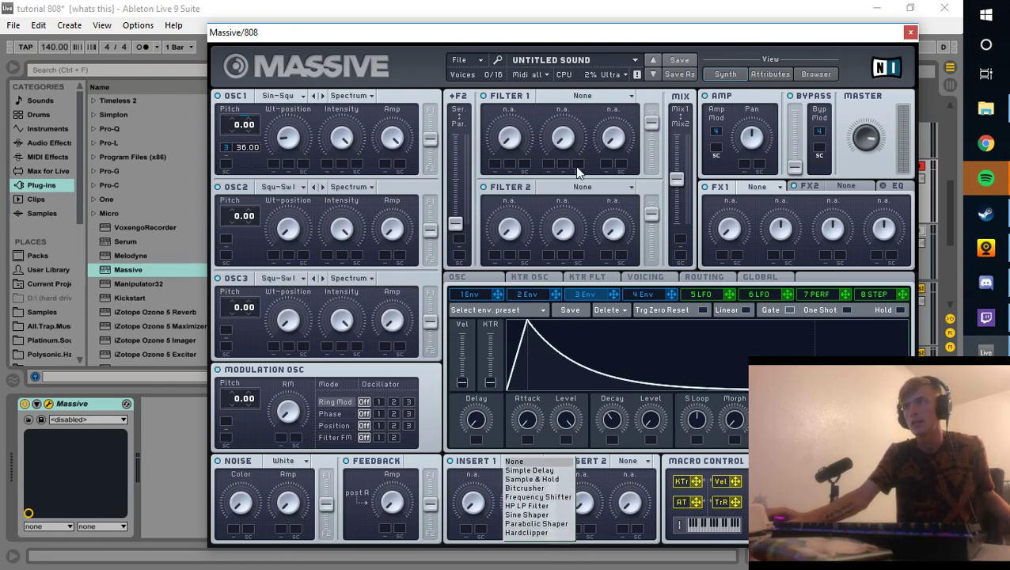
click(823, 281)
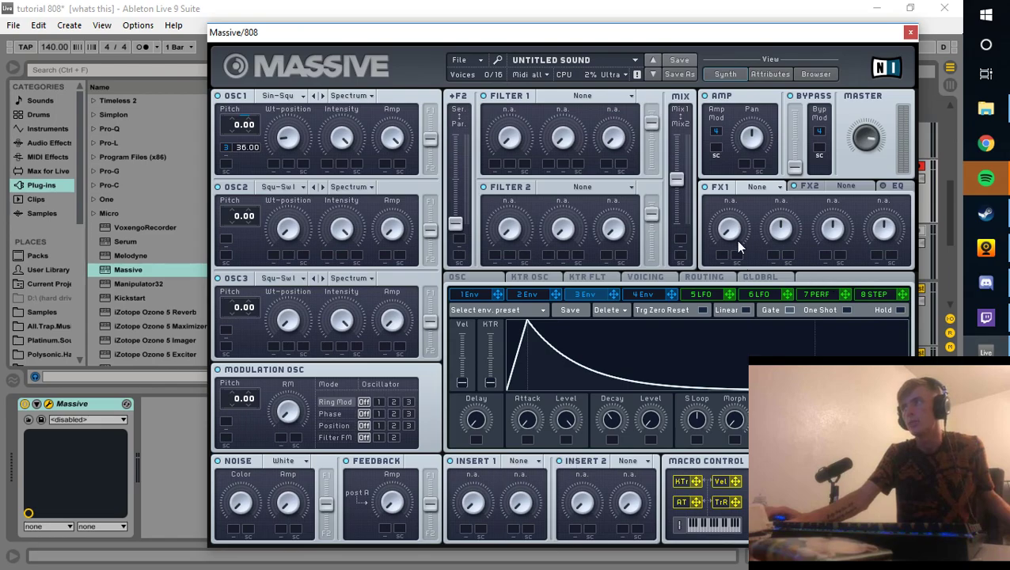
click(760, 187)
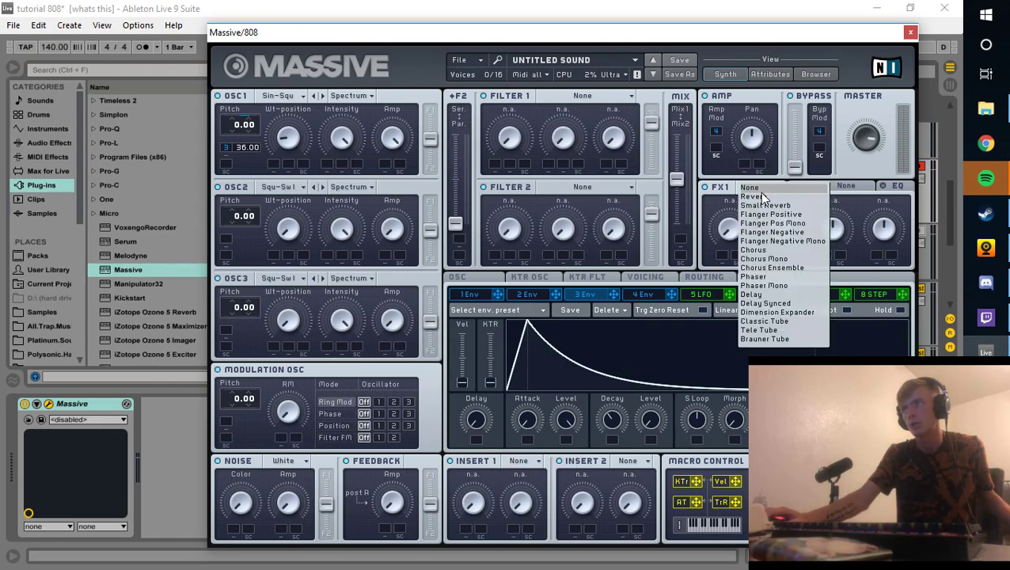
click(764, 325)
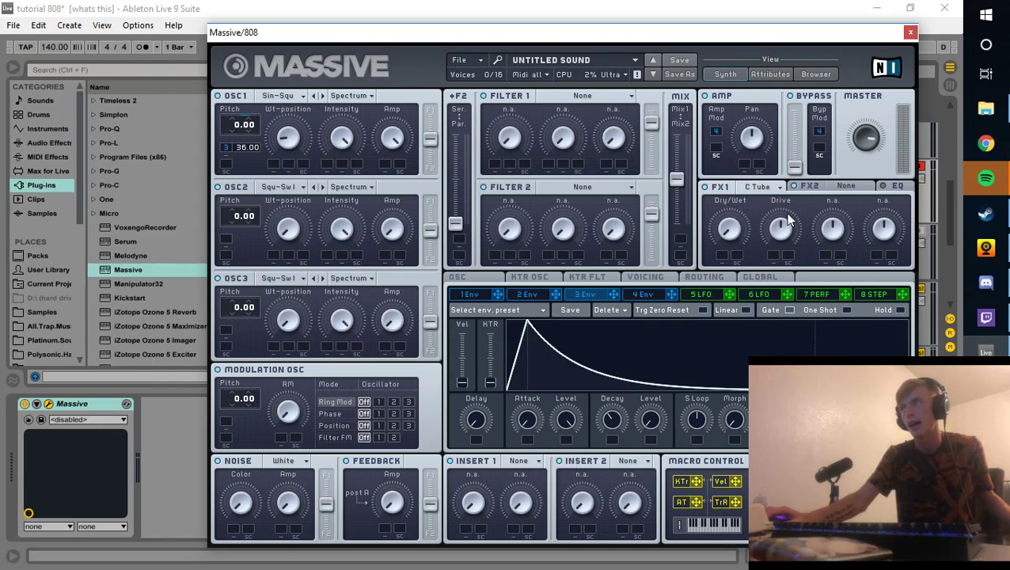
click(746, 187)
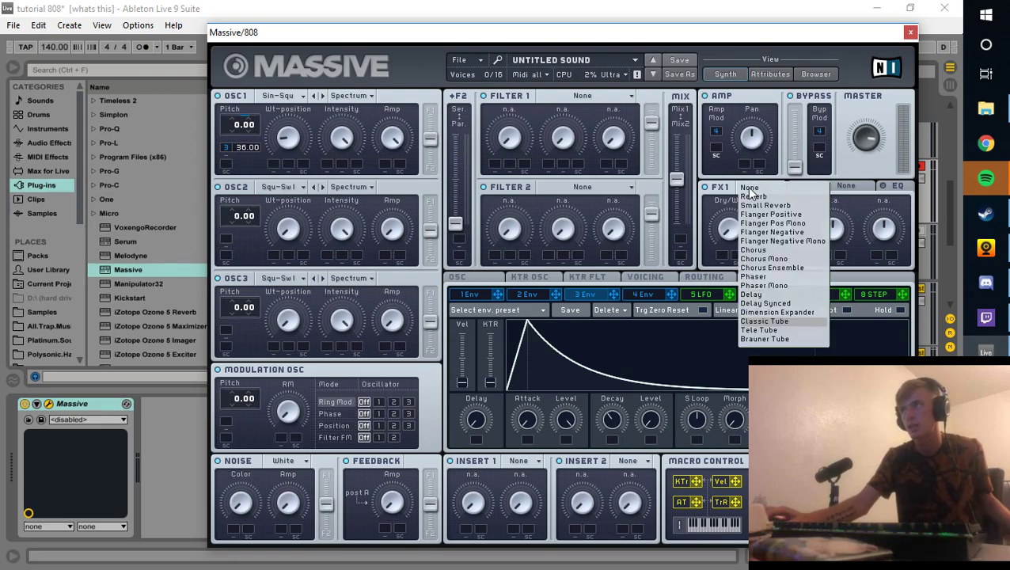
click(762, 322)
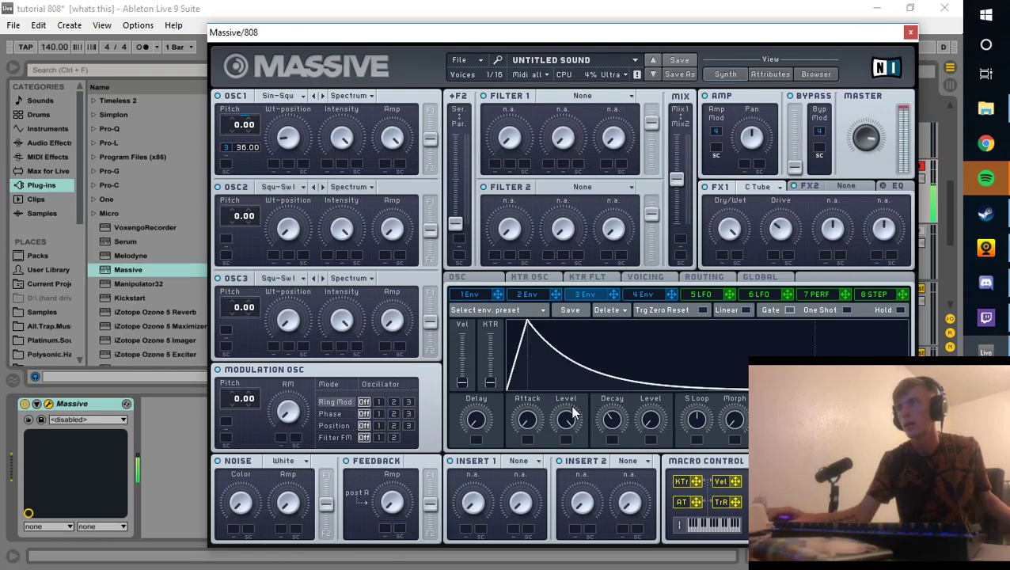
Step: Load Hardclipper into Insert 1 and set its dry/wet low and its drive slightly below halfway
click(519, 461)
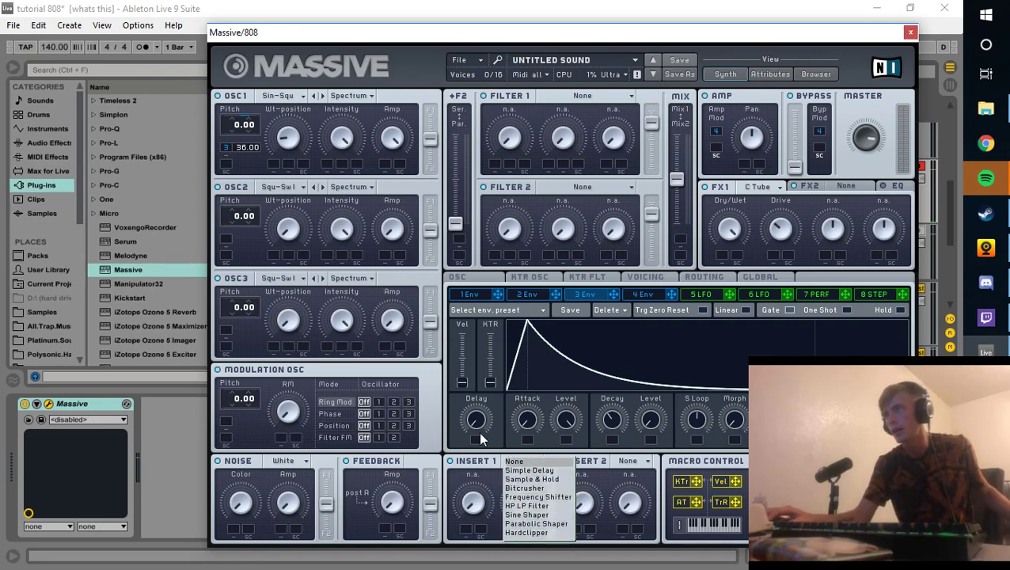
click(548, 533)
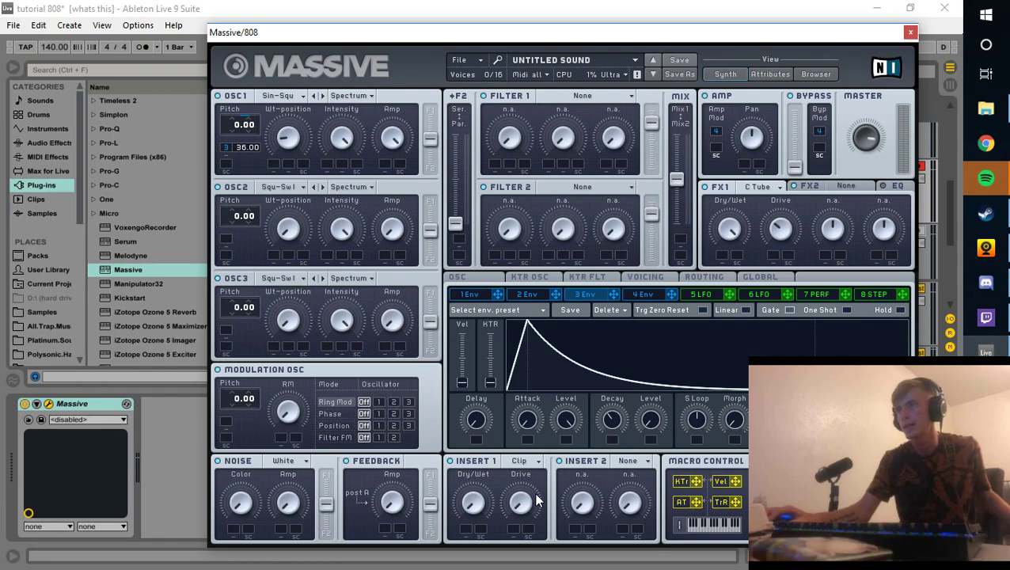
drag(813, 33, 395, 72)
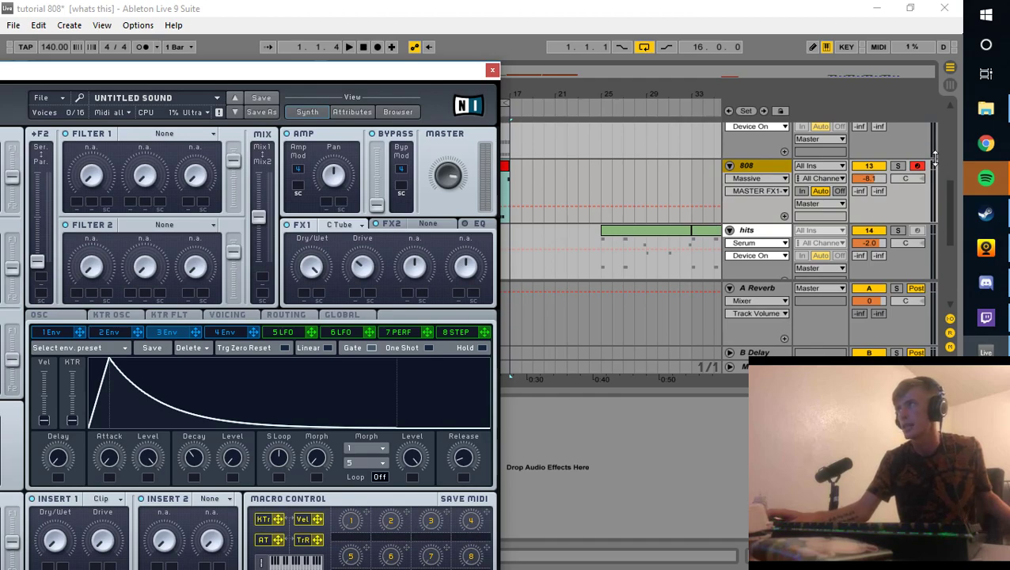
drag(356, 69, 671, 21)
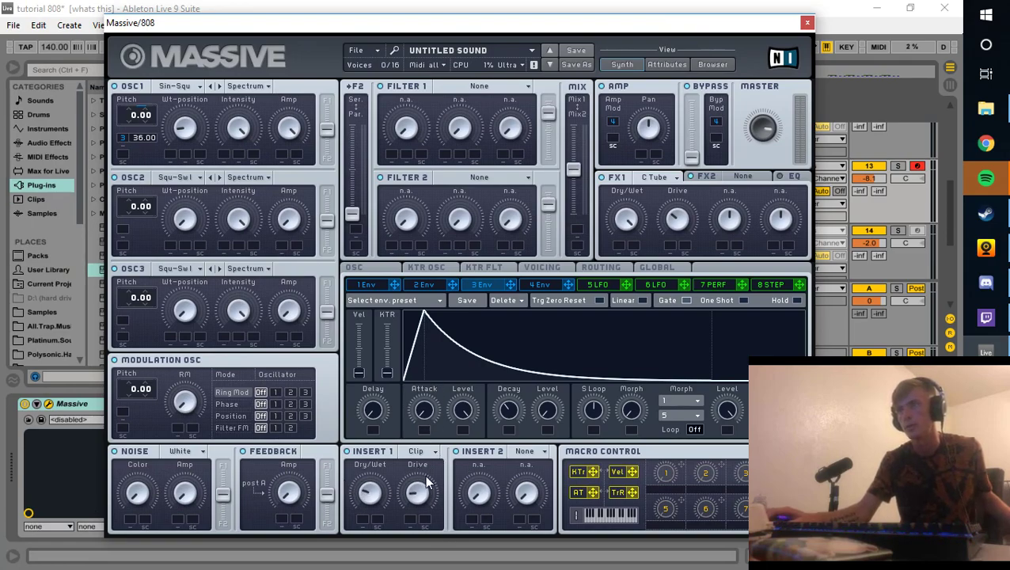
drag(378, 494, 372, 508)
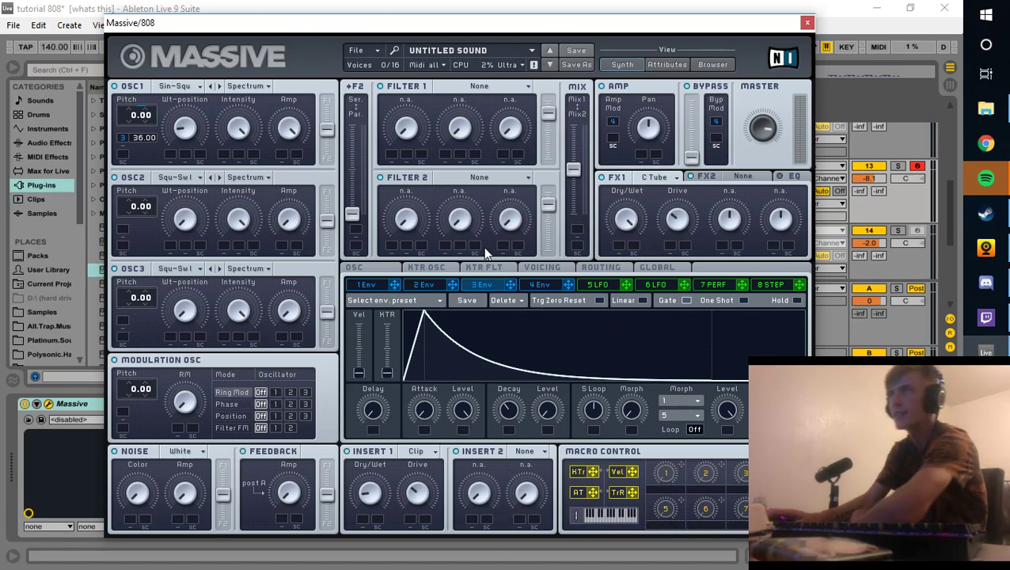
Step: Set Massive's voicing to Monophon with the Legato Triller trigger, and raise the glide time to just past halfway while auditioning notes
click(550, 269)
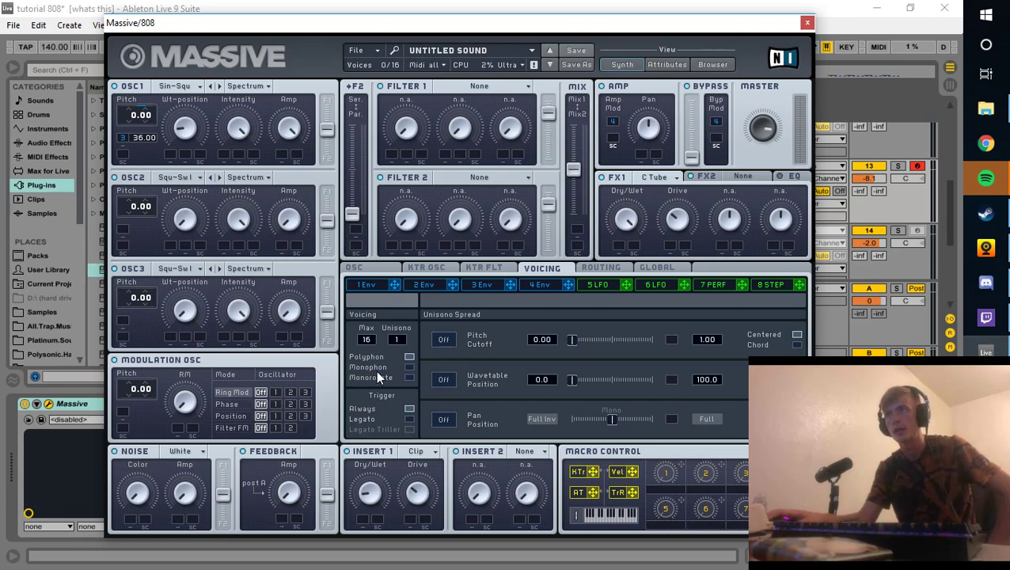
click(409, 366)
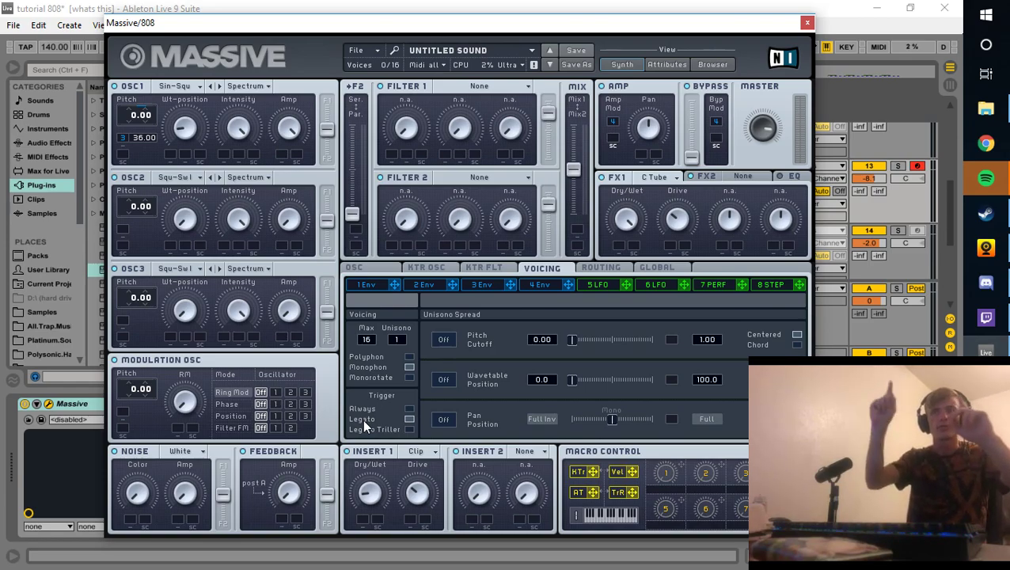
click(409, 429)
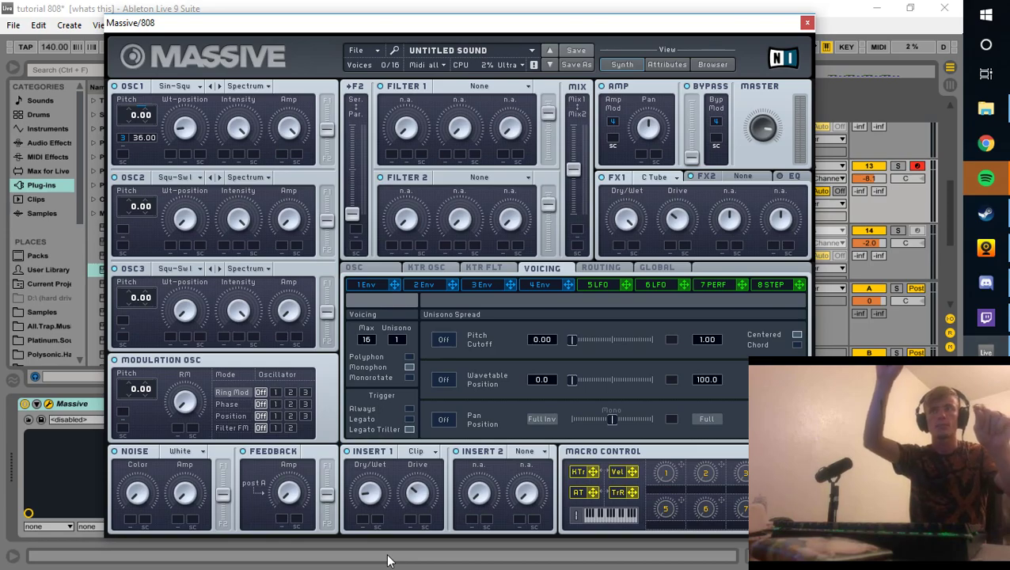
click(353, 269)
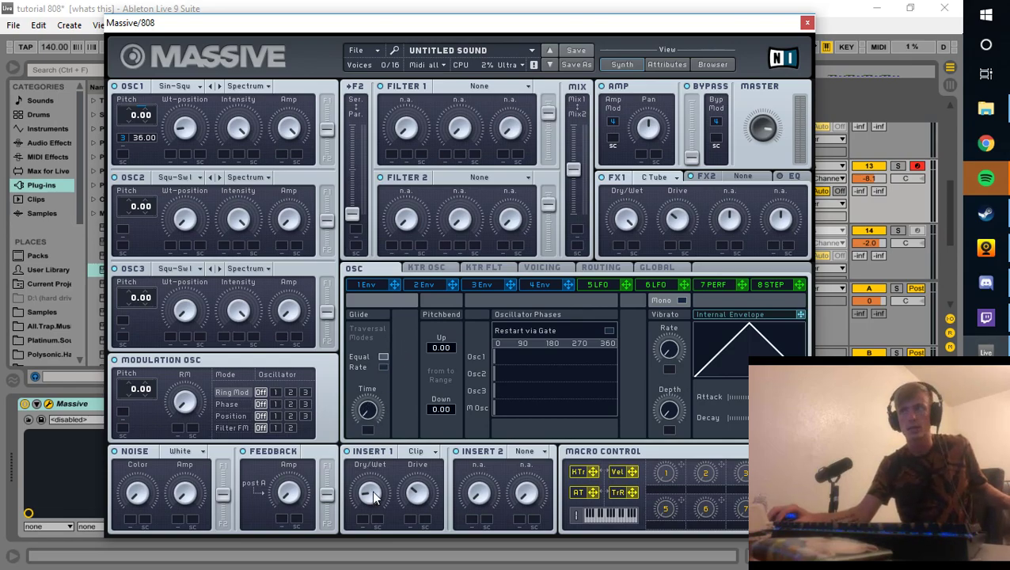
key(a)
key(a)
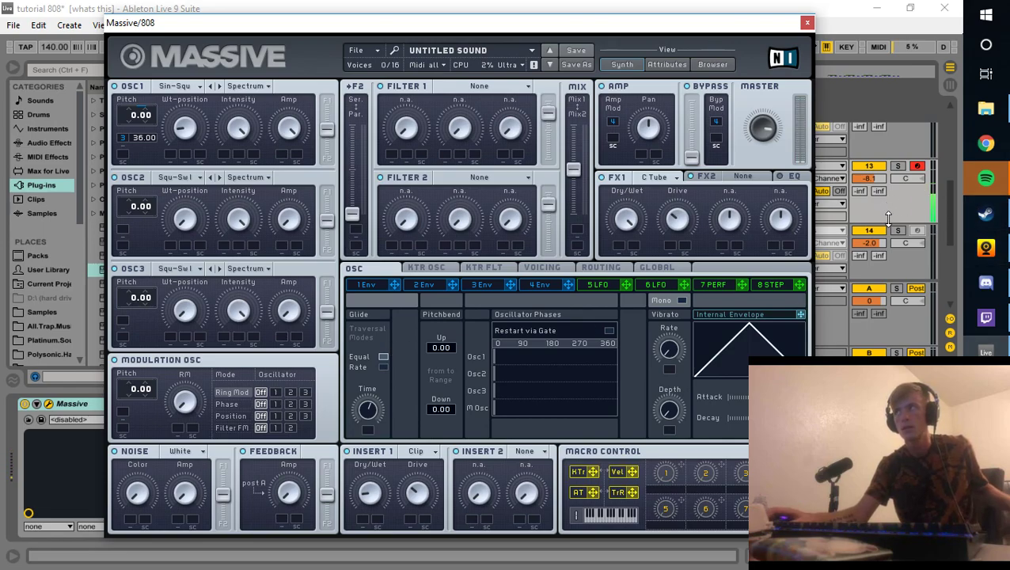
Step: Raise the 808 track's volume to -2.5 and close Massive's plug-in window
drag(869, 178, 874, 135)
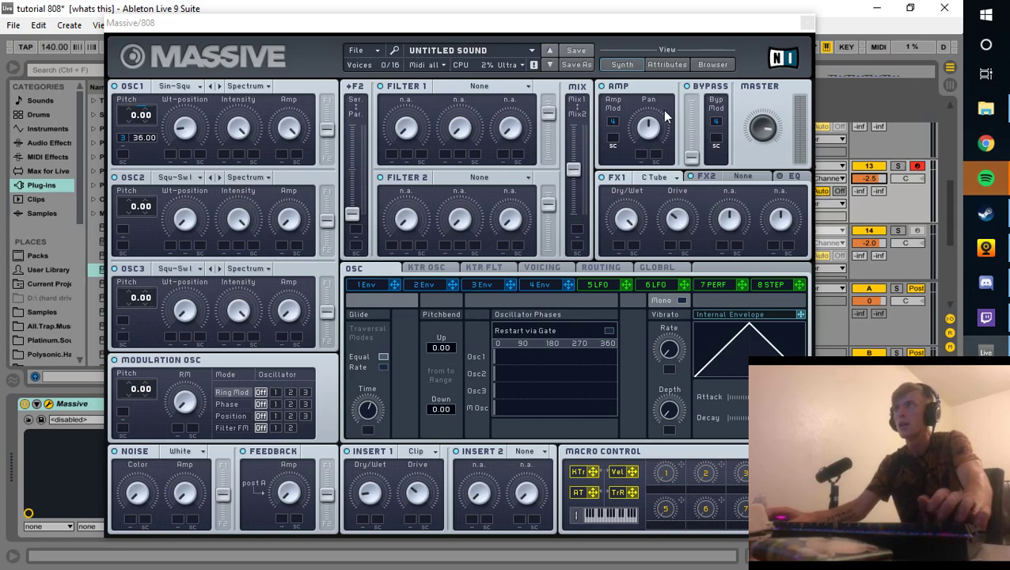
click(806, 22)
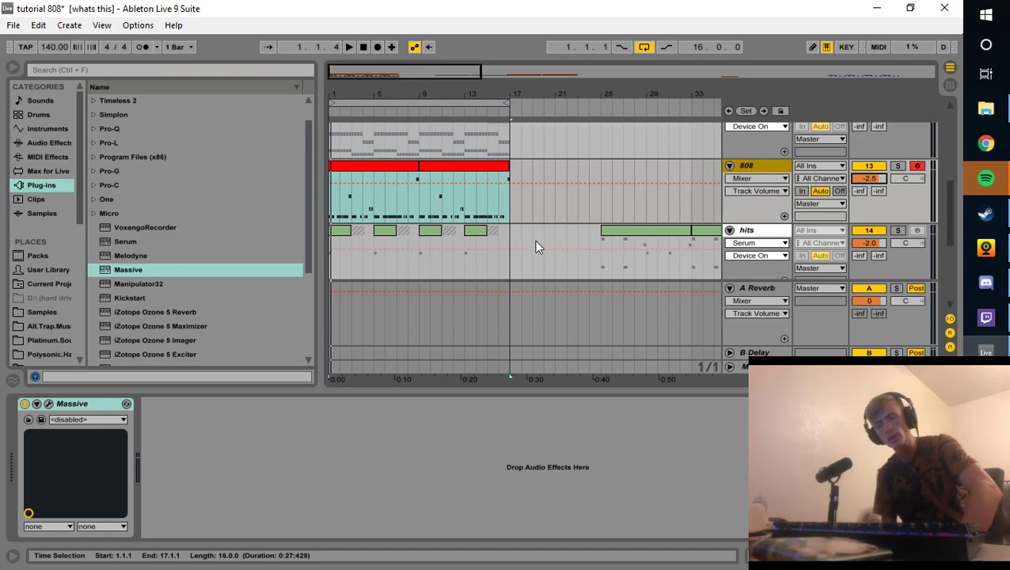
Step: Examine the Snare 001 clip start and the 808 track's notes around bar 7.3 in the arrangement
scroll(440, 151, down, 5)
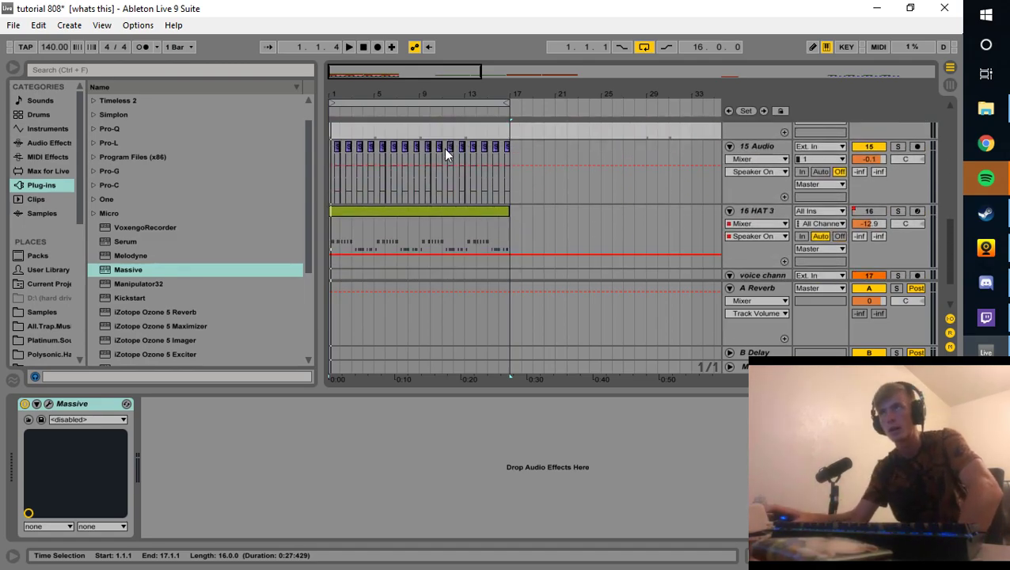
scroll(432, 166, up, 3)
drag(409, 95, 693, 373)
drag(532, 87, 505, 408)
drag(385, 96, 601, 111)
drag(474, 92, 652, 214)
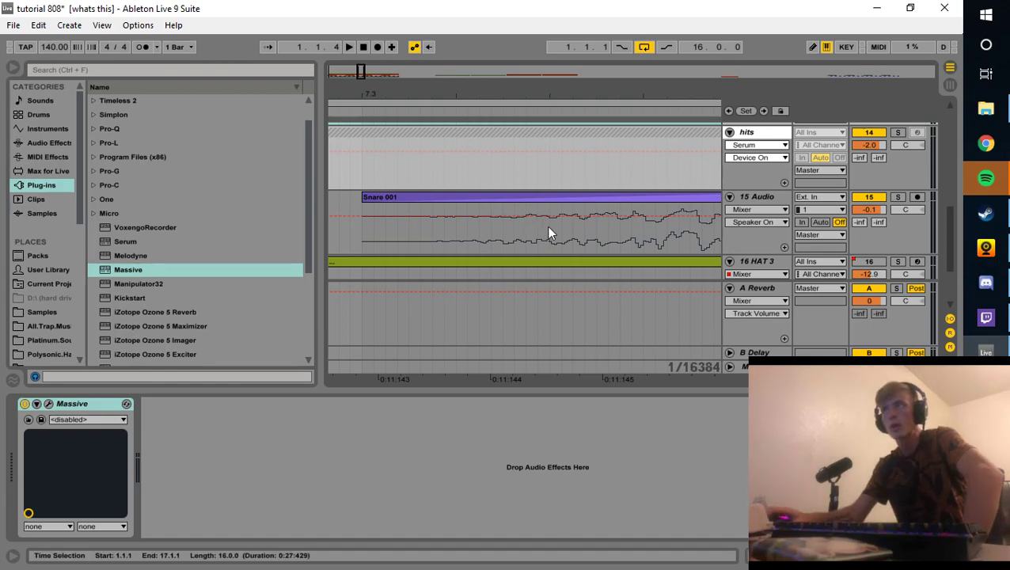
scroll(571, 221, up, 9)
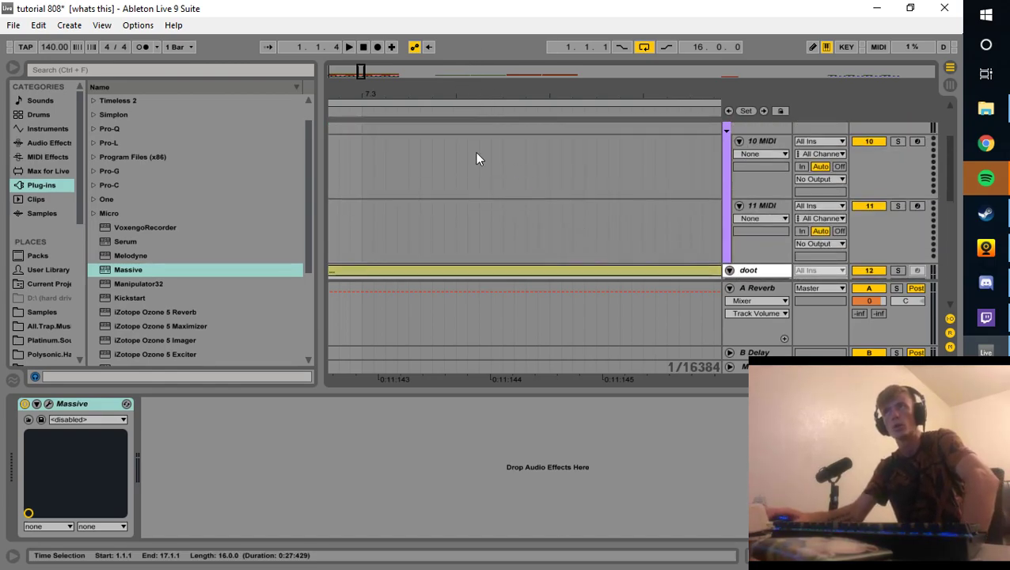
scroll(513, 172, down, 4)
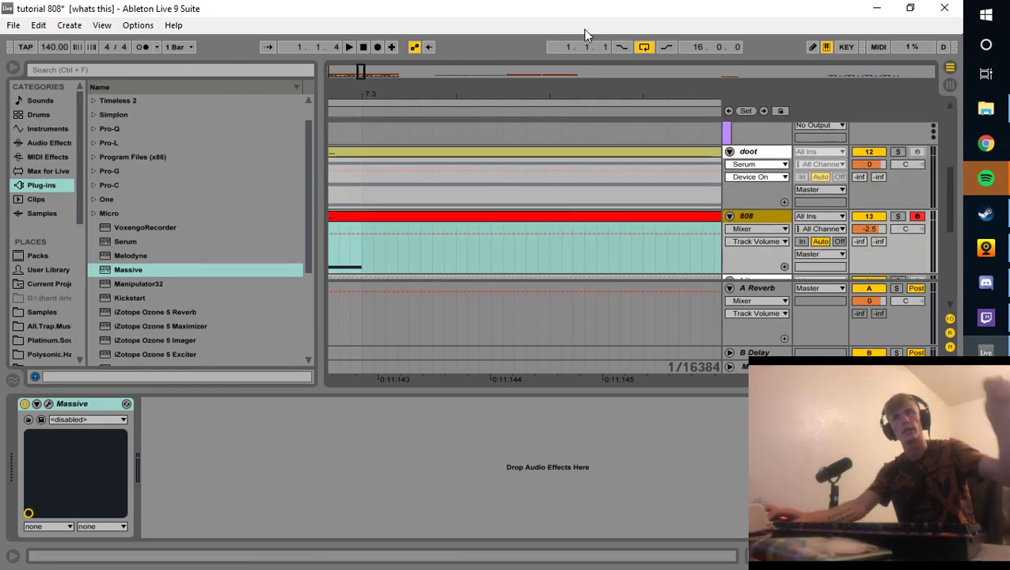
drag(548, 92, 530, 20)
drag(448, 93, 496, 5)
drag(453, 86, 481, 5)
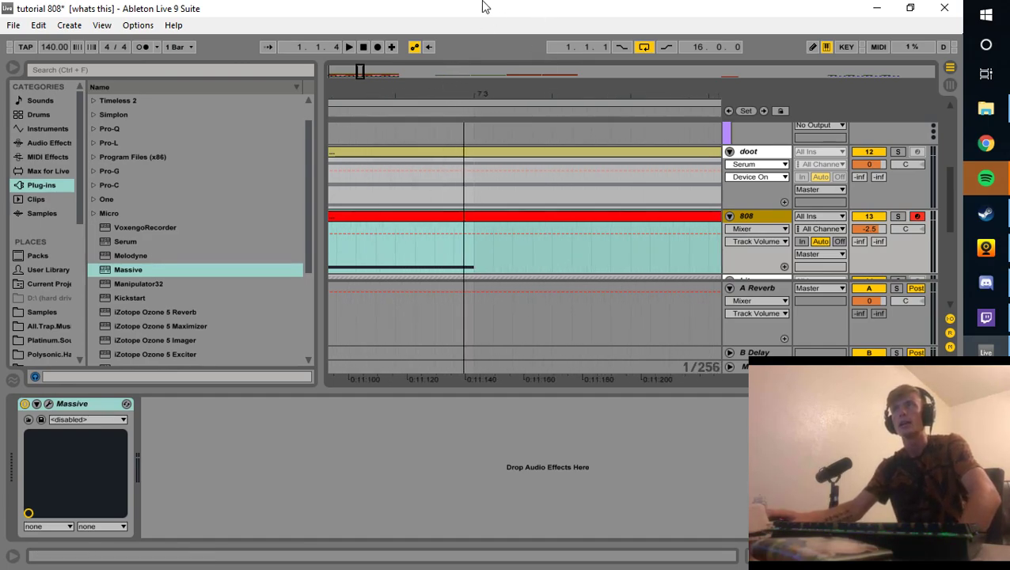
drag(422, 95, 469, 7)
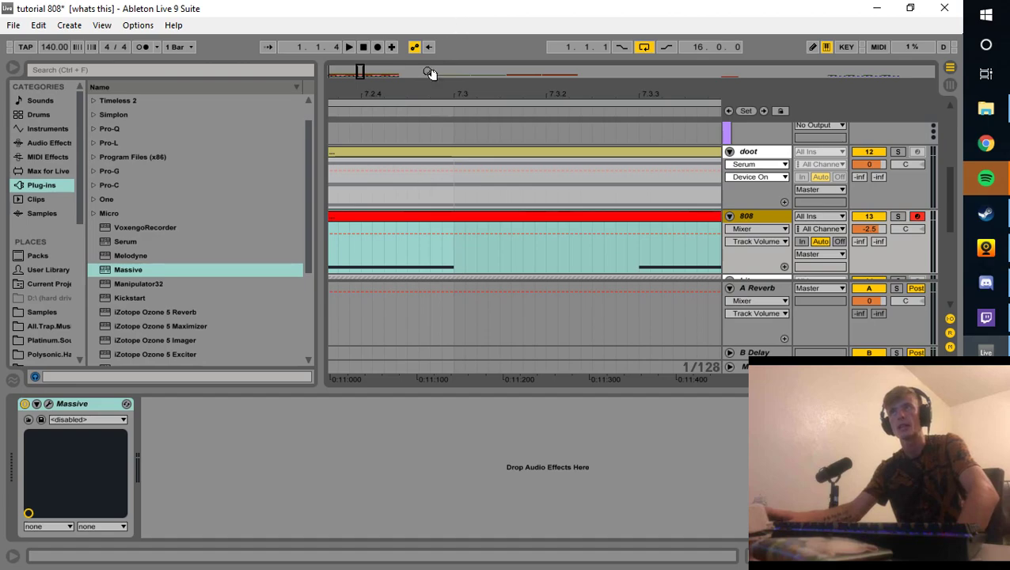
drag(418, 91, 444, 6)
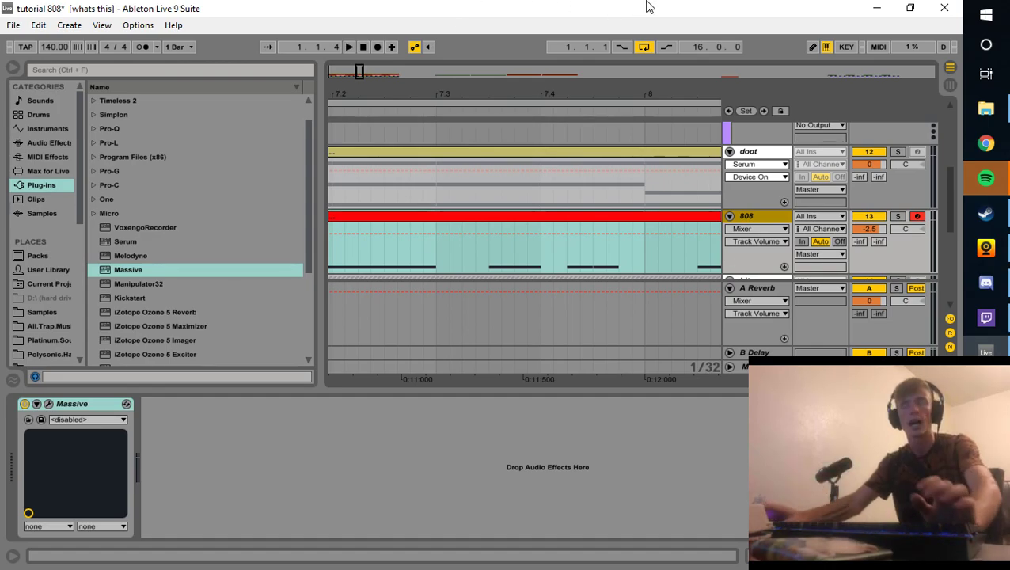
drag(606, 95, 671, 7)
drag(550, 76, 534, 32)
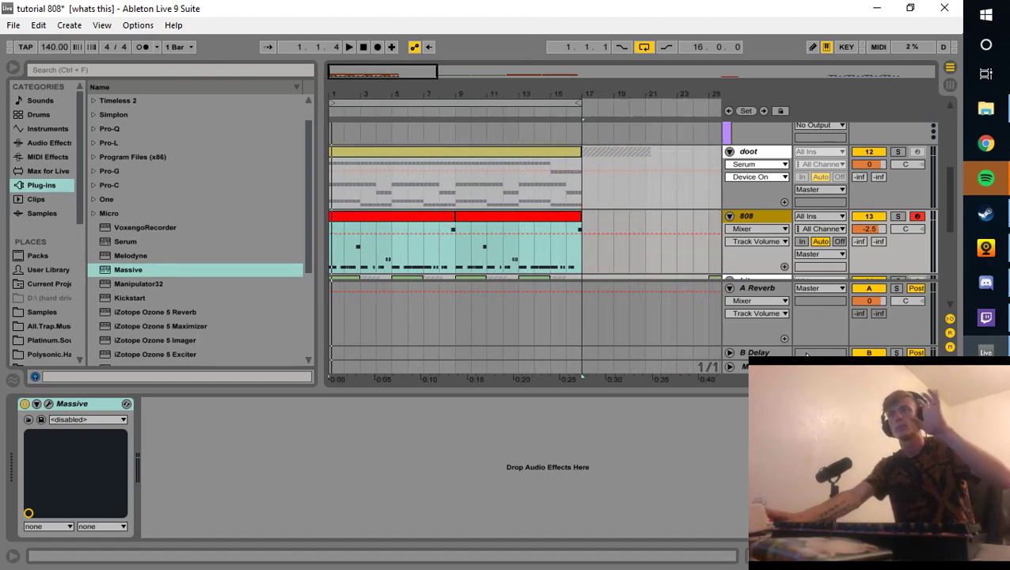
Step: Duplicate the 808 track, then rename the original low 808 and the copy high 808
right_click(754, 221)
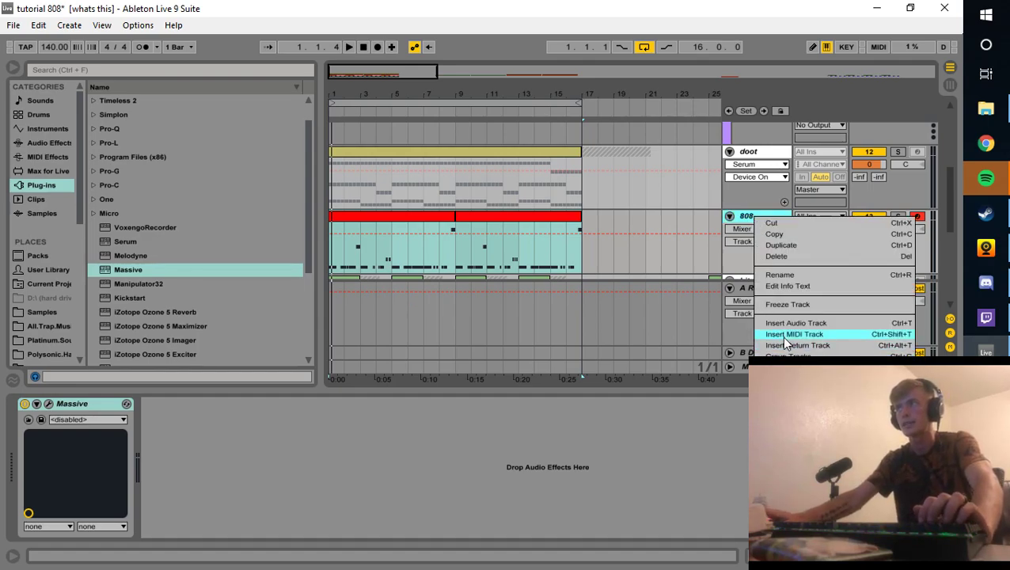
key(ctrl+d)
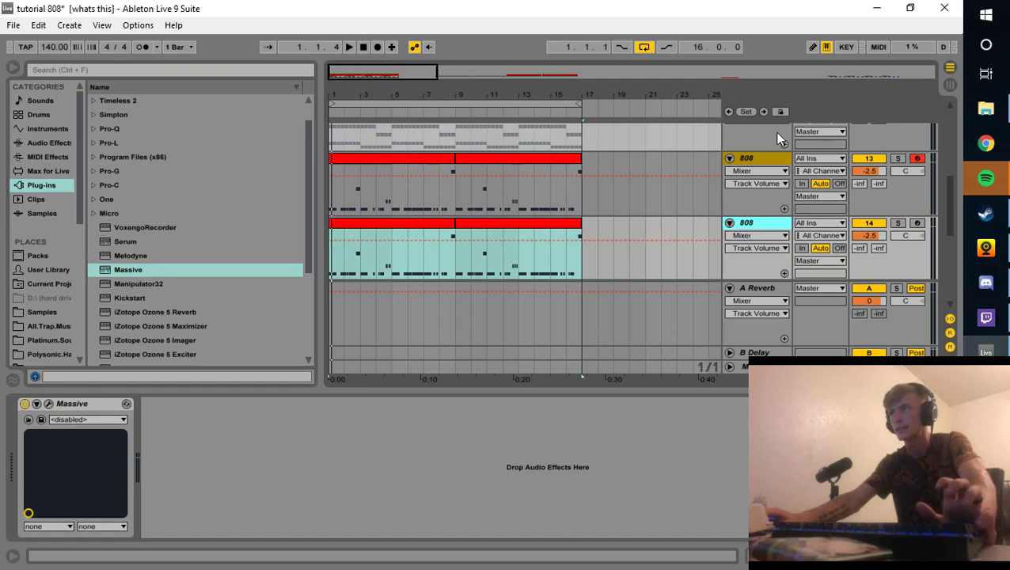
click(745, 162)
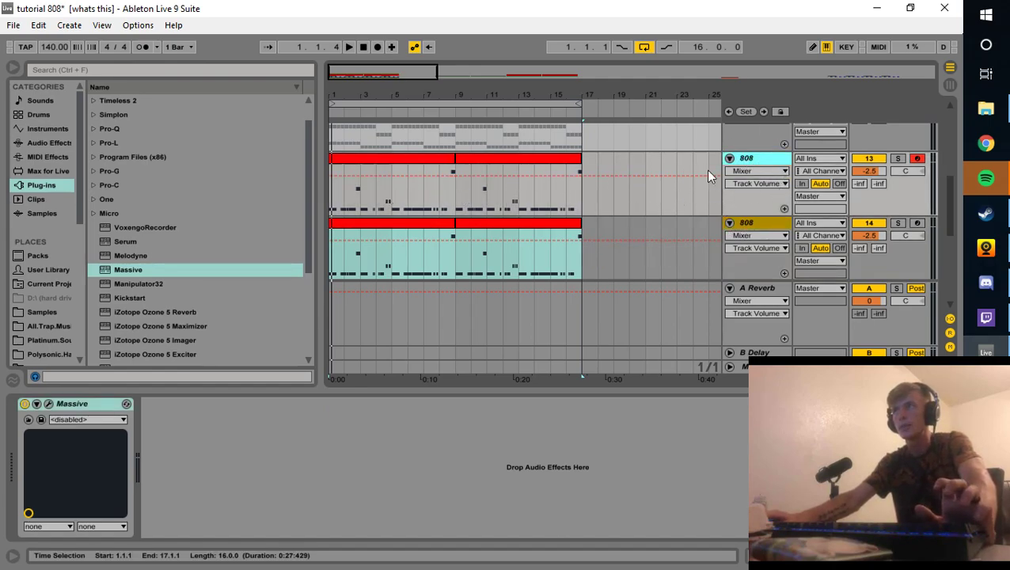
right_click(751, 162)
click(793, 218)
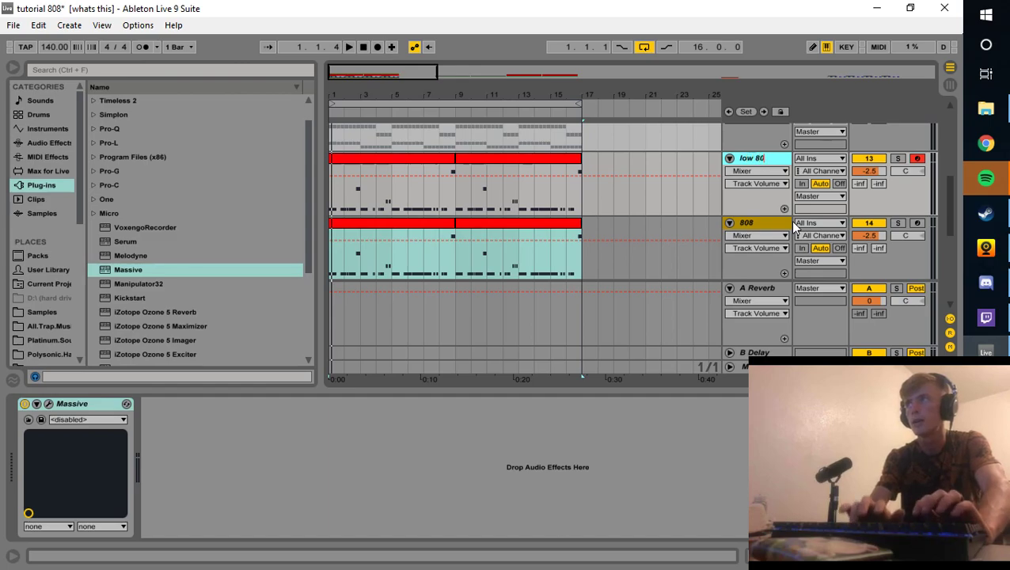
right_click(742, 224)
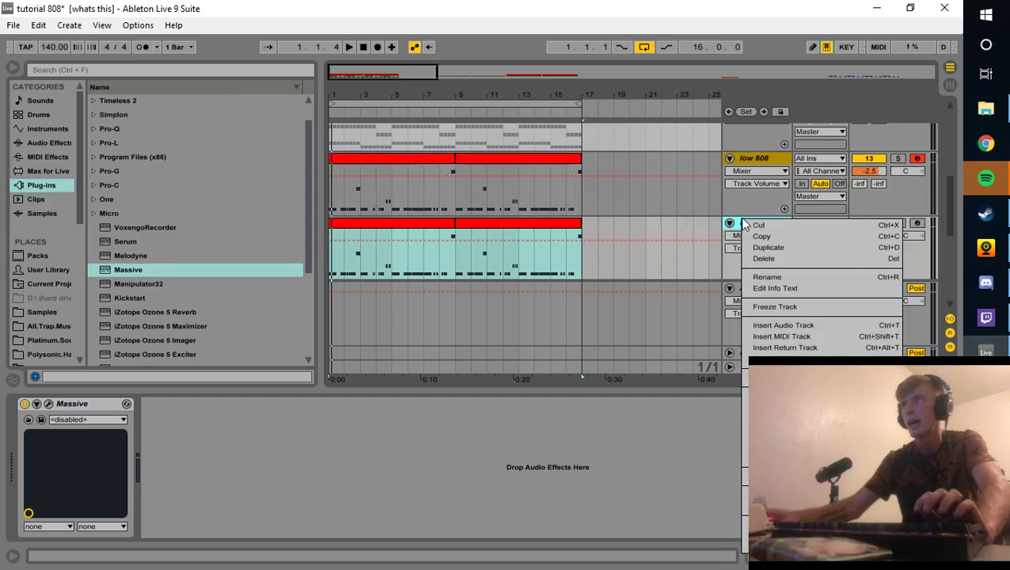
click(782, 277)
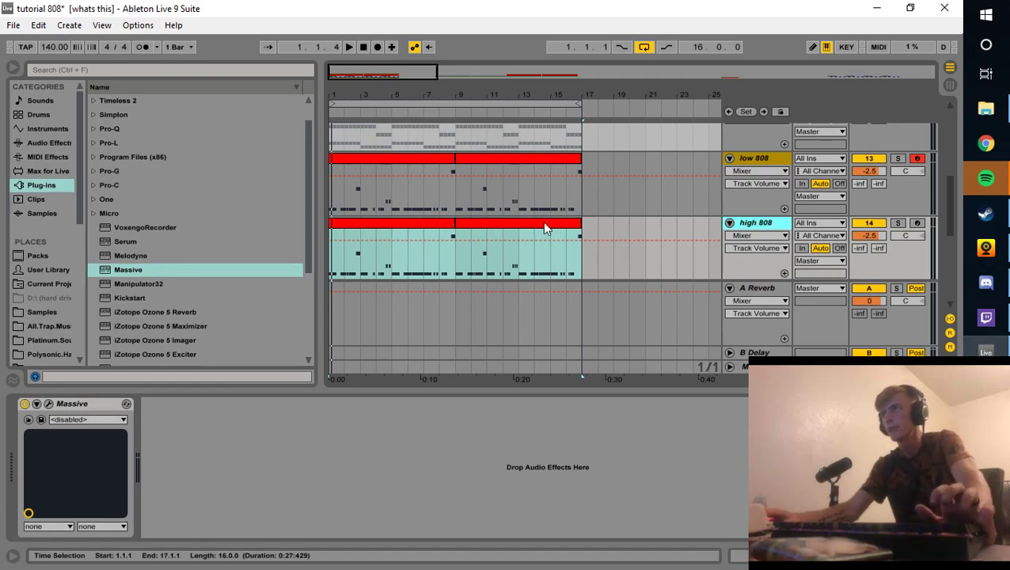
Step: Add an EQ Eight audio effect after Massive on the high 808 track
click(709, 220)
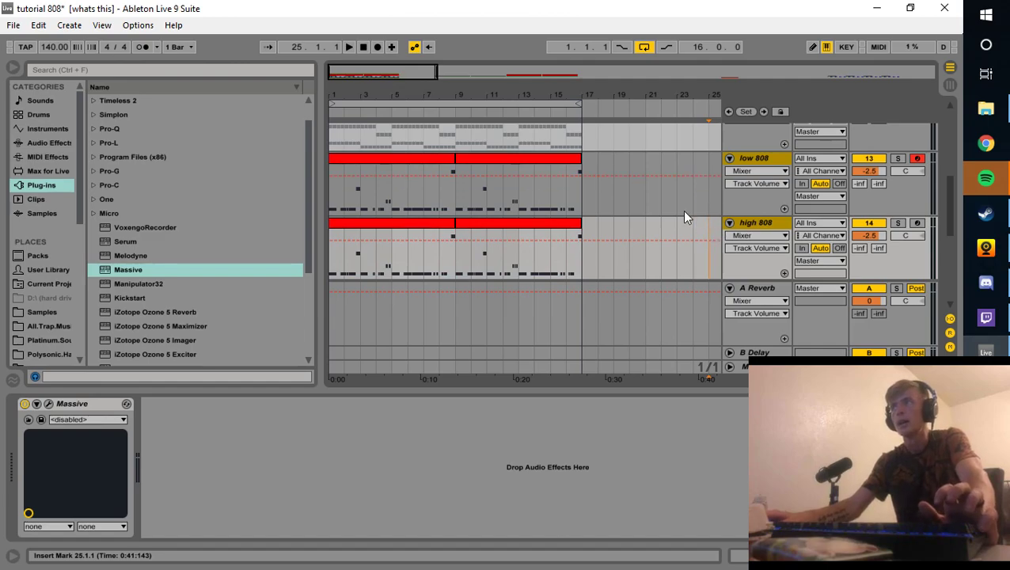
click(772, 219)
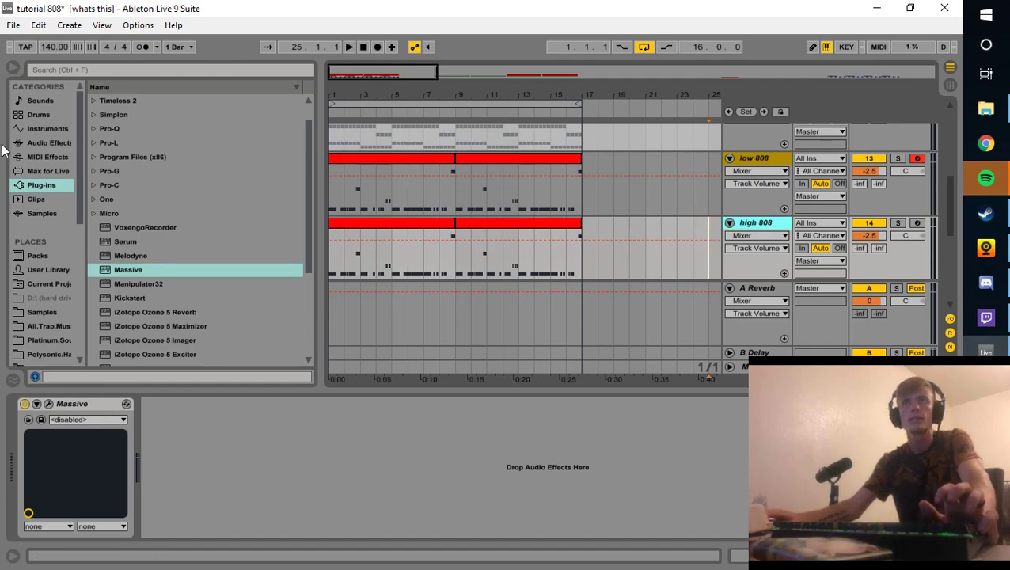
click(46, 143)
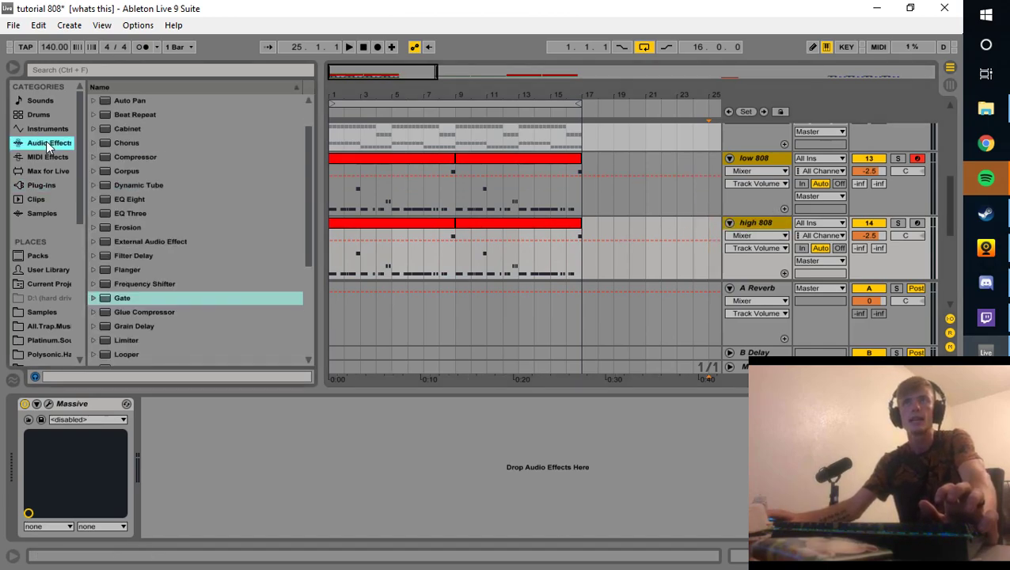
click(137, 210)
click(149, 200)
drag(448, 289, 321, 431)
Step: Set EQ Eight's band 2 on the high 808 track to the steep high-cut filter type
click(260, 461)
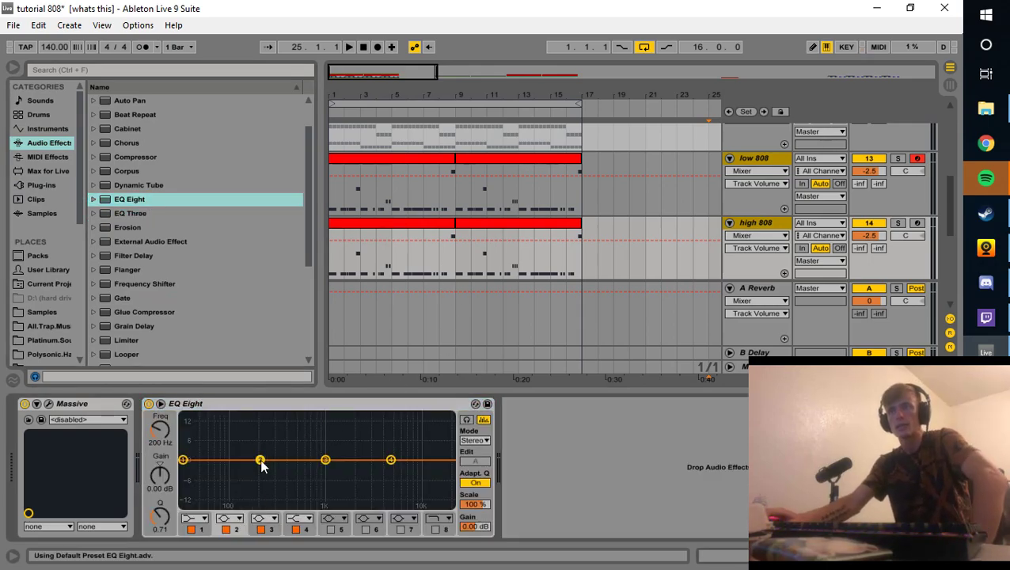
click(229, 518)
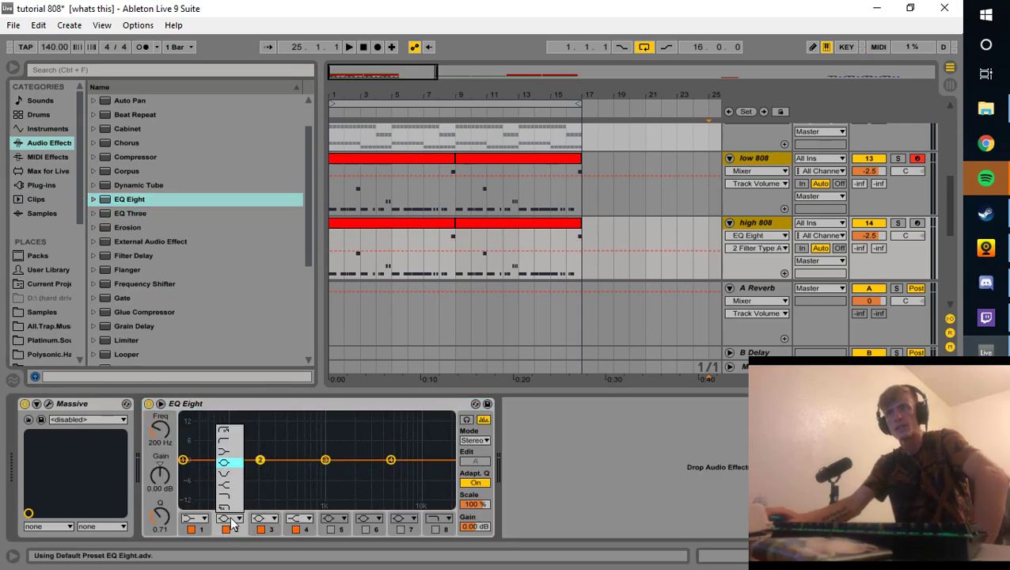
click(224, 433)
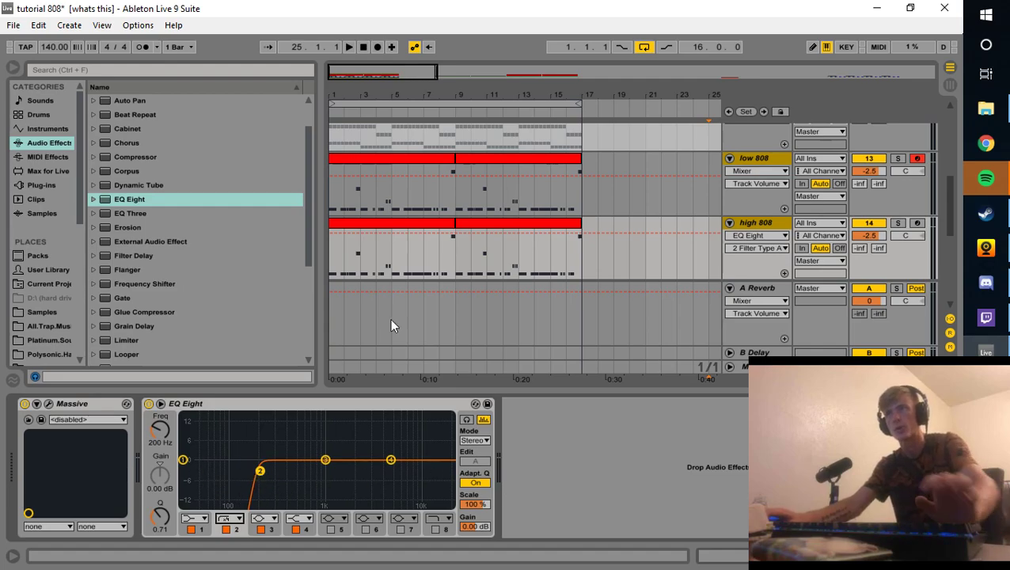
click(233, 520)
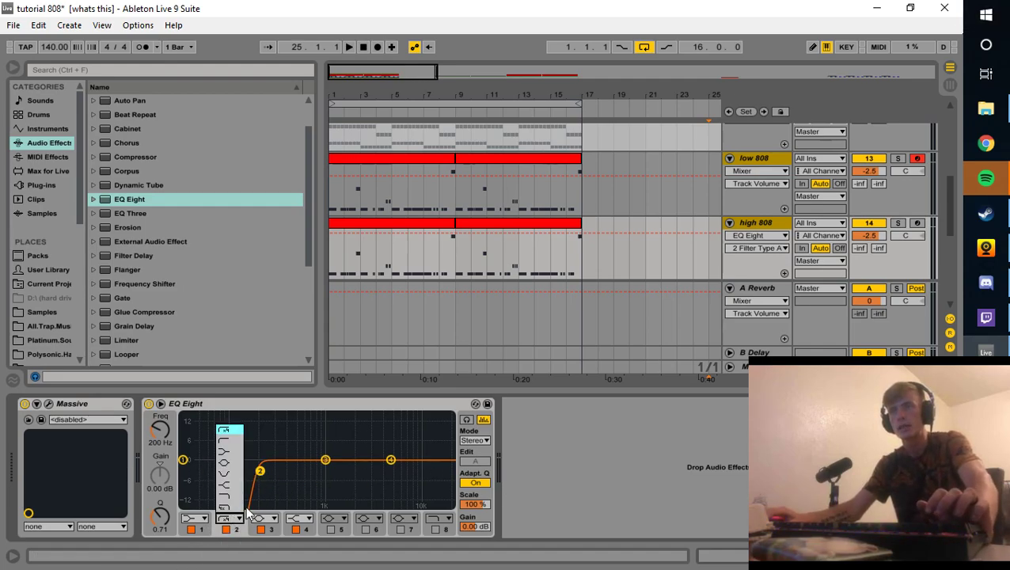
click(234, 508)
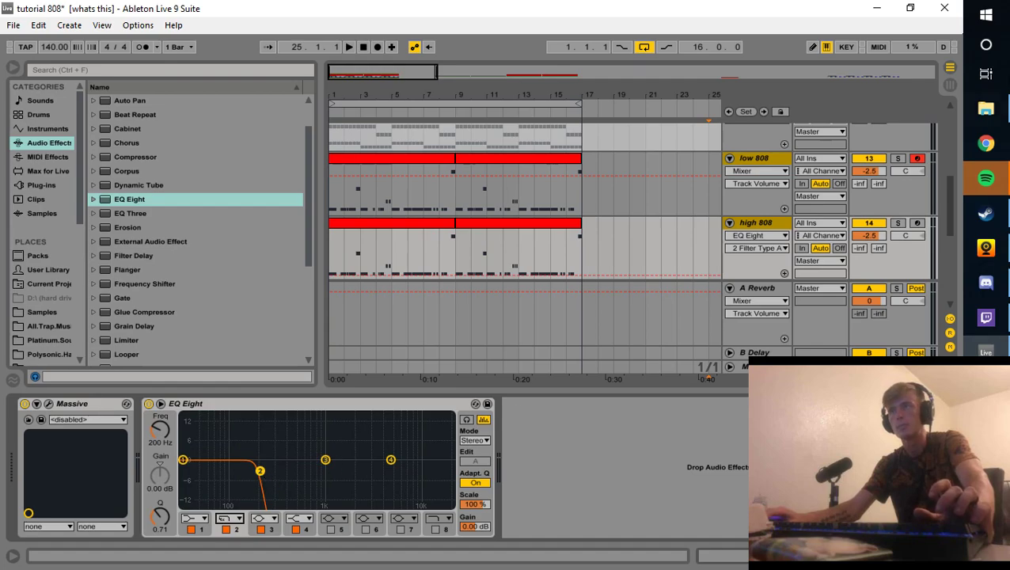
Step: Solo the low 808 track and briefly audition playback
click(897, 158)
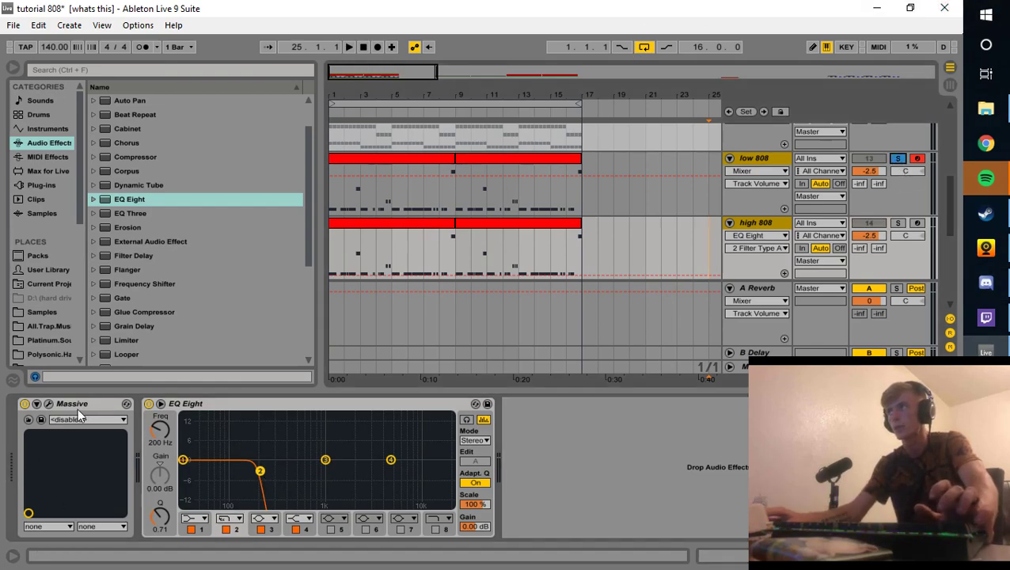
key(space)
key(space)
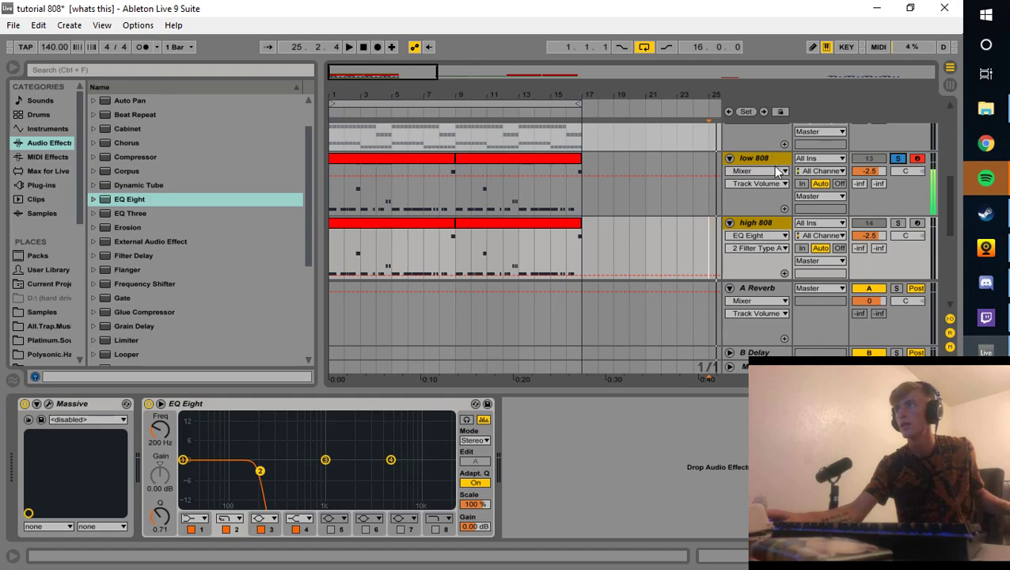
Step: Move the EQ Eight from the high 808 track to low 808, and set its band 2 high cut to 120 Hz with Q 0.72
click(255, 410)
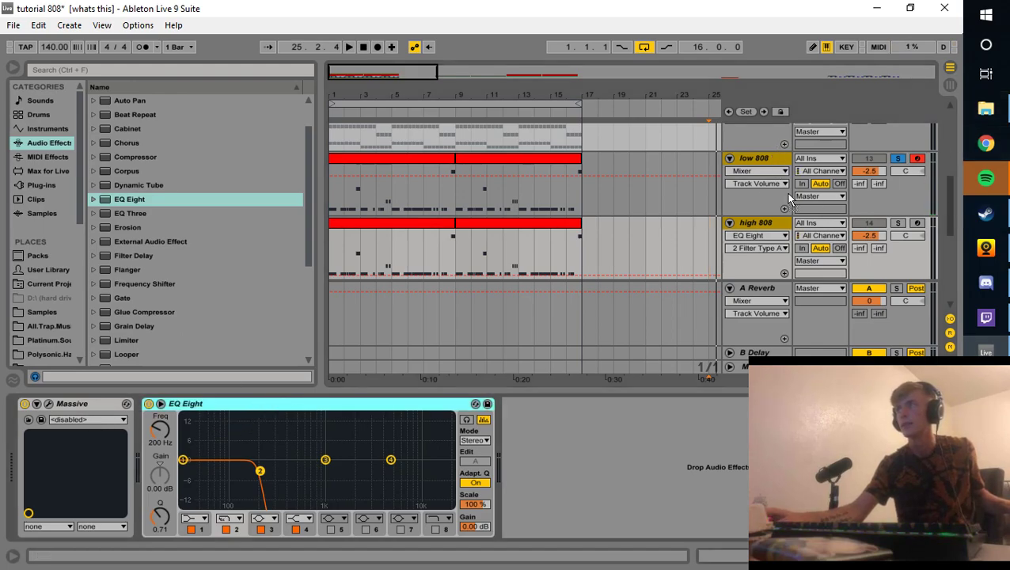
drag(745, 163, 745, 165)
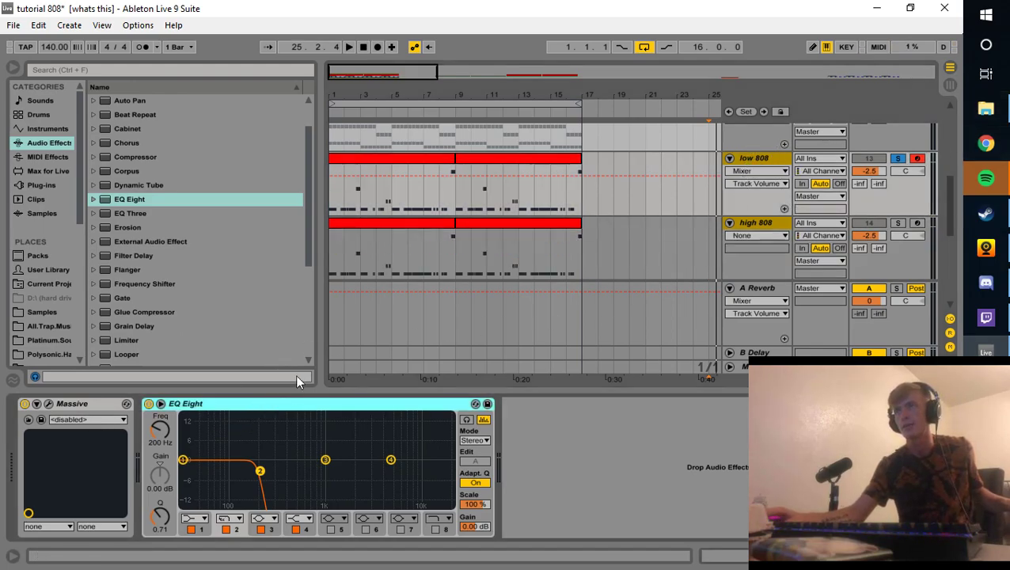
click(780, 162)
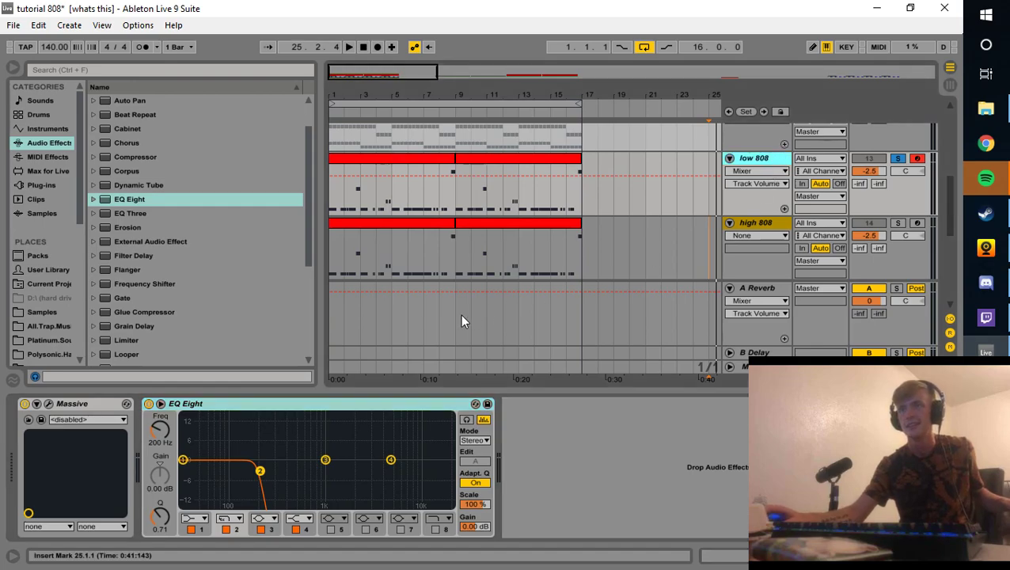
mouse_move(260, 472)
mouse_down()
mouse_move(473, 489)
mouse_move(295, 463)
mouse_move(262, 476)
mouse_up()
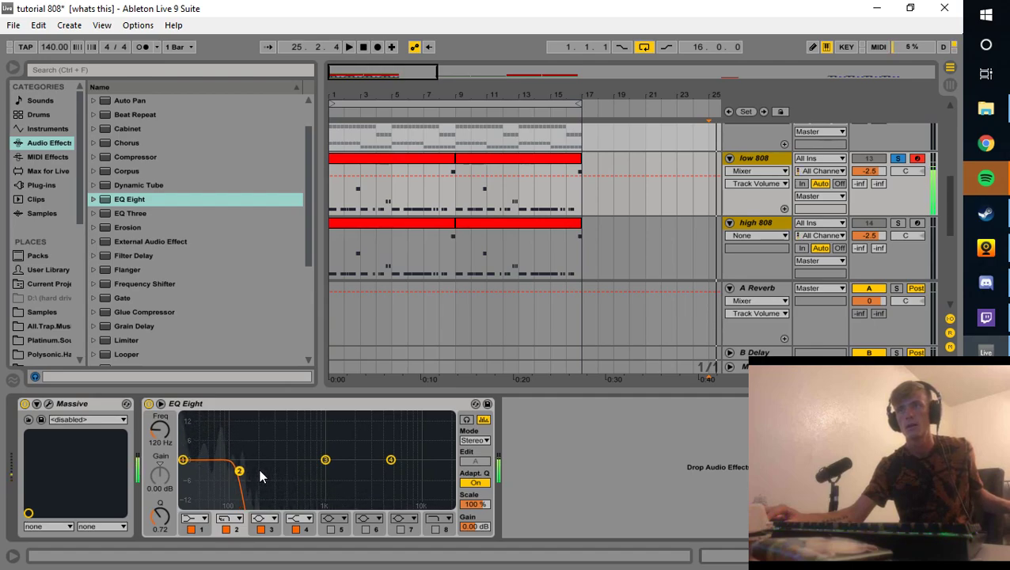
Step: Copy the low 808 track's EQ Eight and paste it after Massive on the high 808 track
right_click(262, 405)
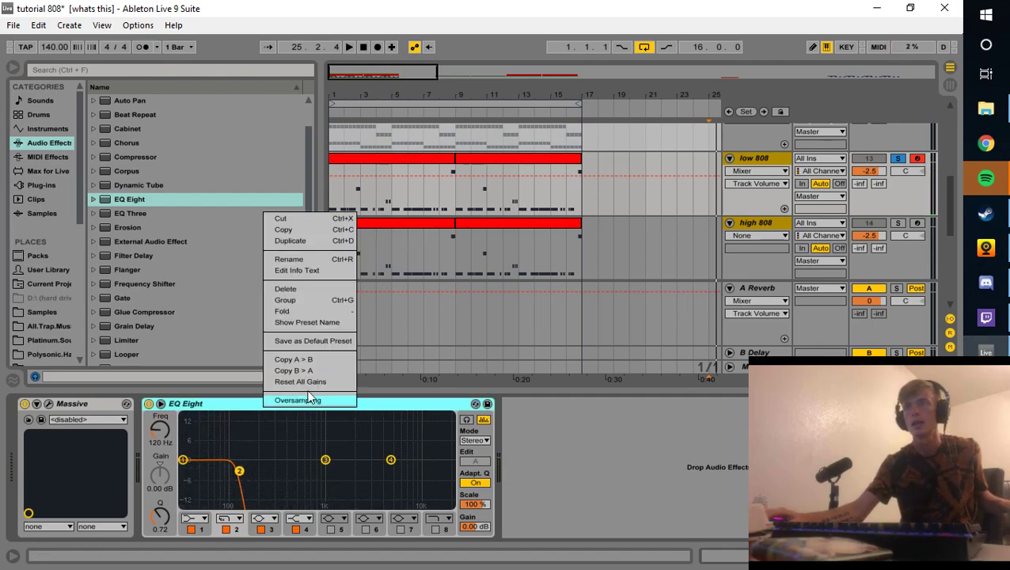
click(291, 232)
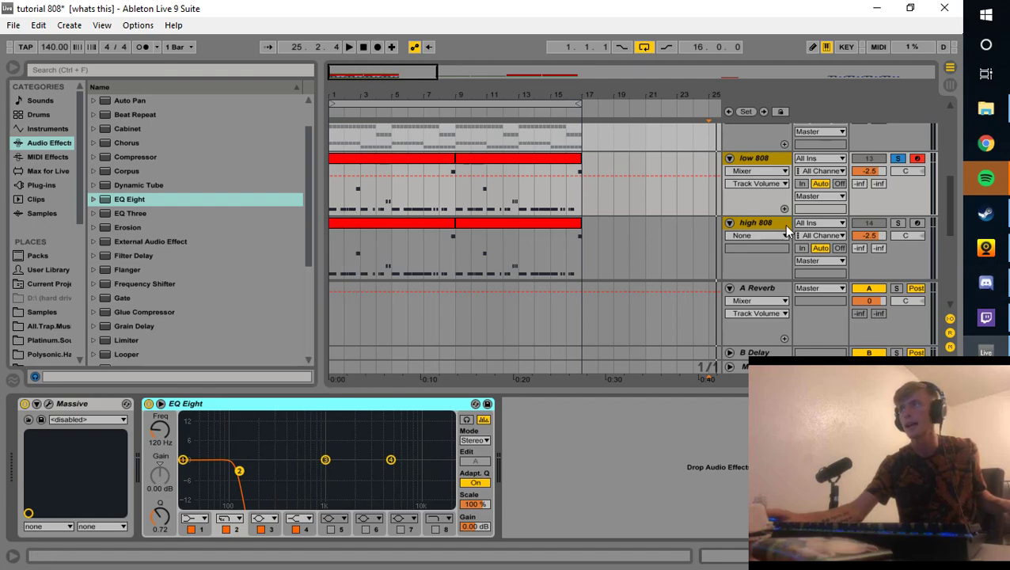
click(767, 226)
right_click(333, 480)
click(365, 486)
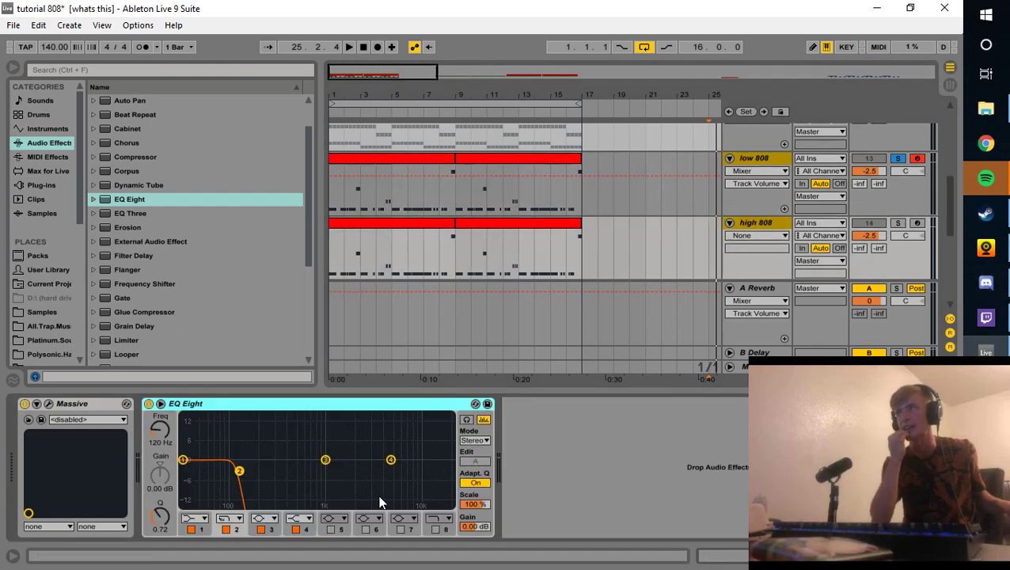
Step: Switch band 2 of the high 808 EQ Eight to the steep low-cut type, and solo and record-arm that track
click(228, 519)
click(225, 428)
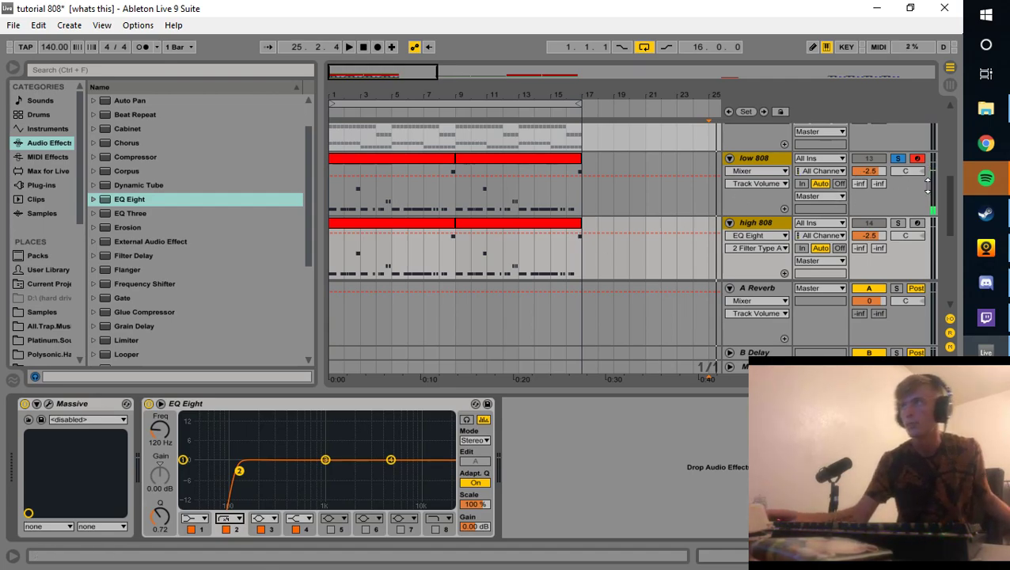
click(897, 223)
click(916, 224)
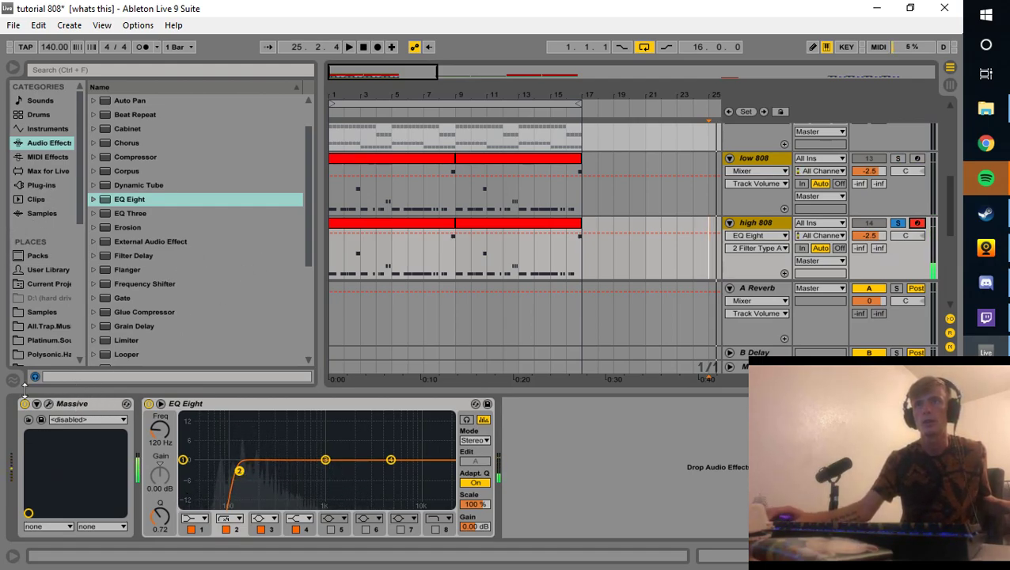
Step: Find the iZotope Ozone 5 Imager among the plug-ins and load it after EQ Eight on the high 808 track
click(53, 185)
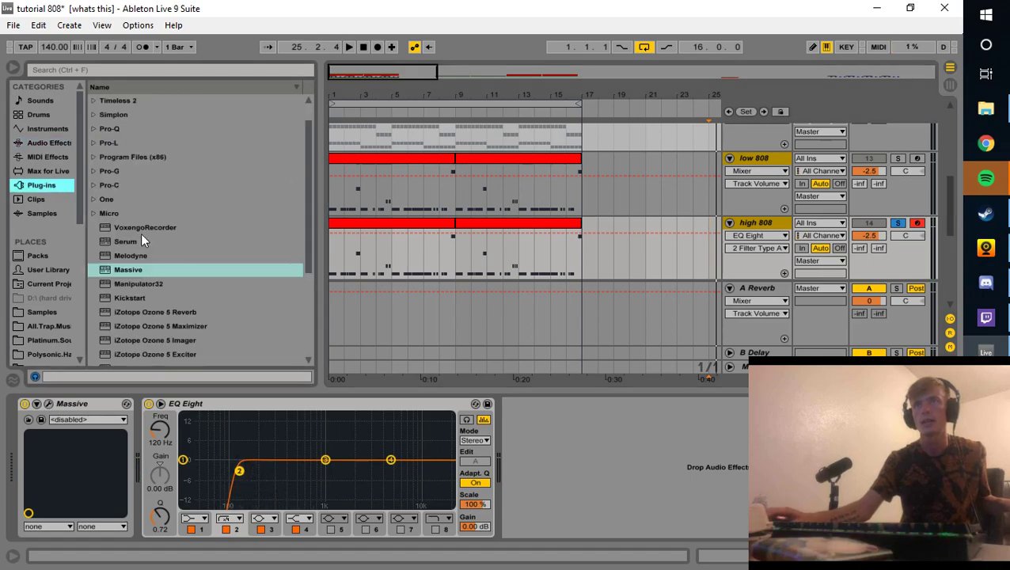
click(92, 144)
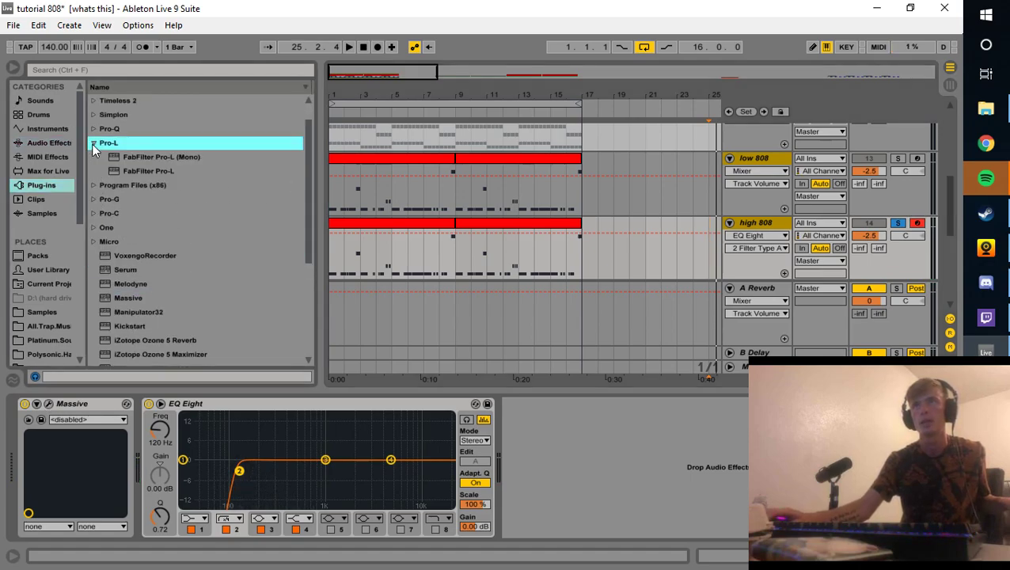
click(93, 144)
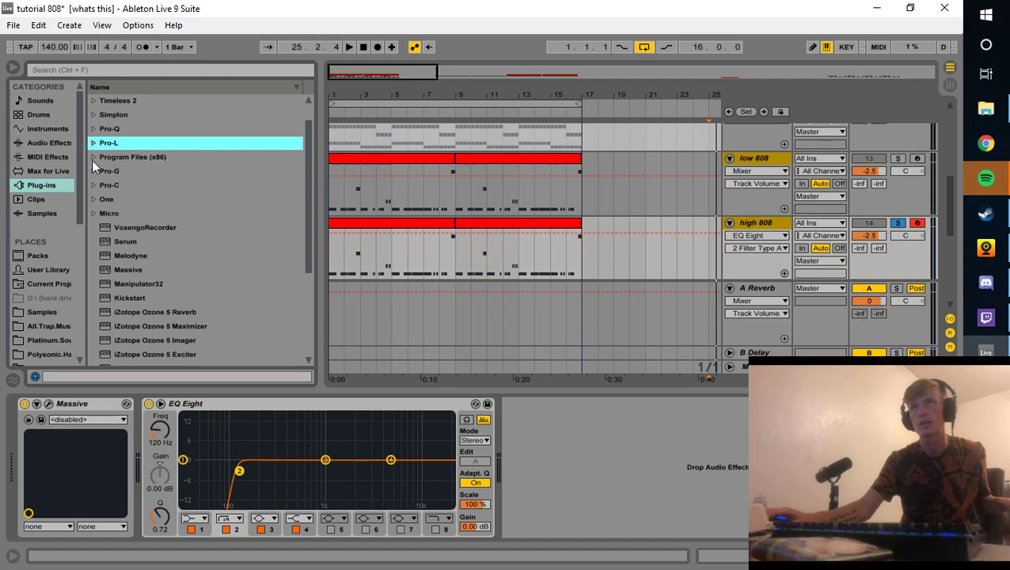
scroll(161, 248, down, 4)
scroll(225, 256, up, 3)
scroll(226, 255, down, 3)
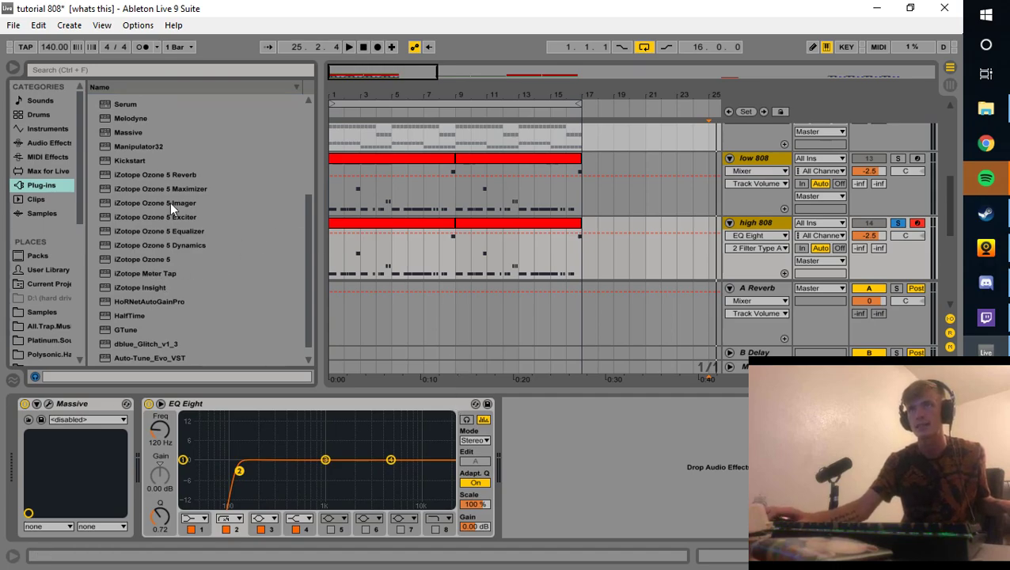
scroll(131, 161, up, 2)
scroll(146, 166, down, 2)
scroll(157, 178, up, 2)
scroll(135, 178, up, 3)
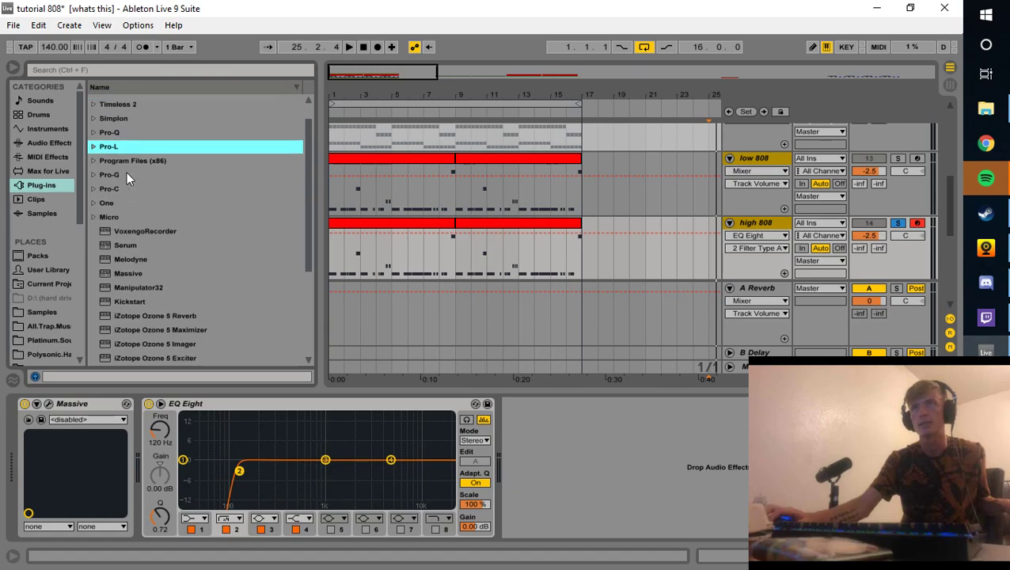
click(94, 174)
click(94, 174)
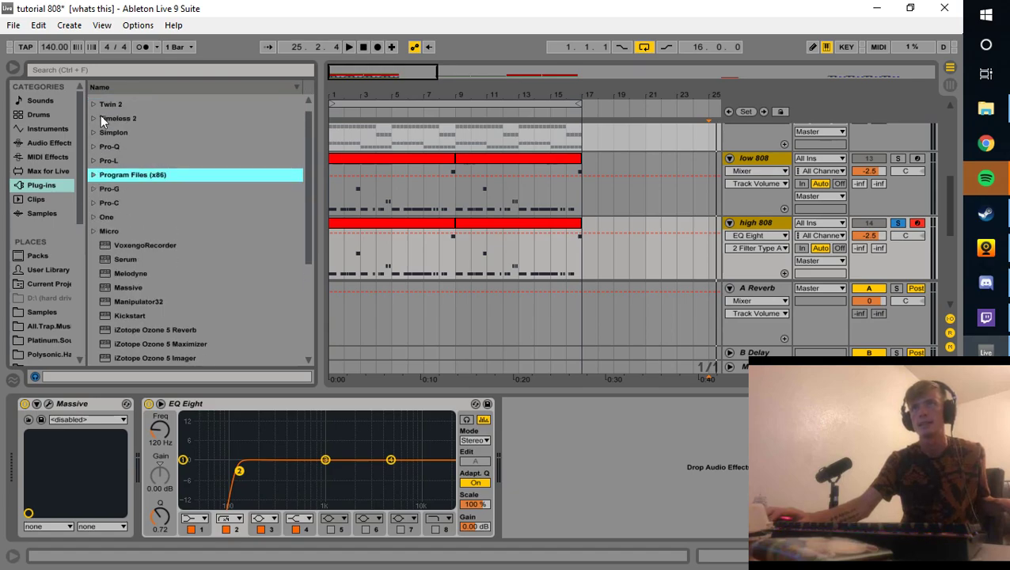
scroll(127, 237, down, 2)
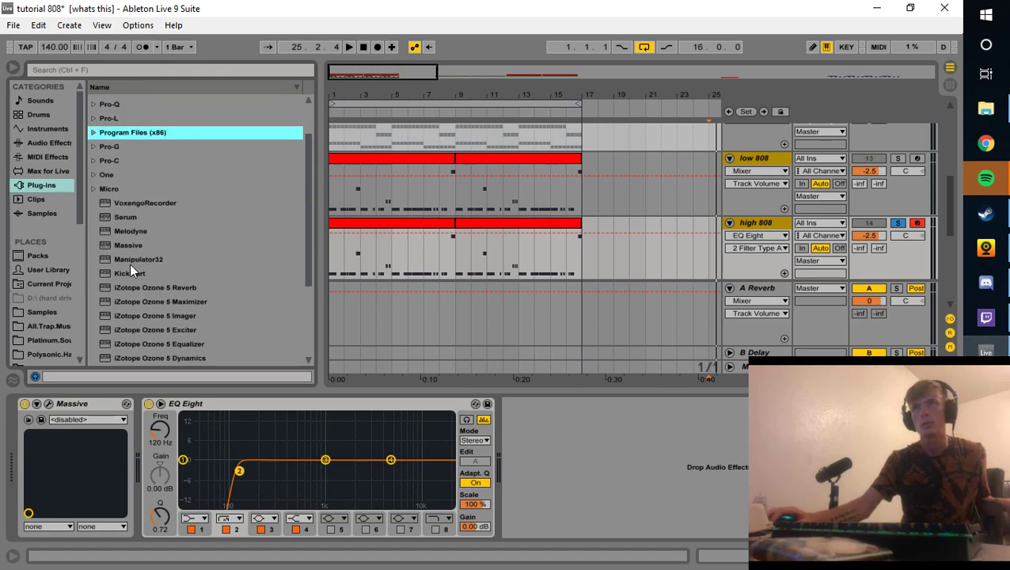
click(163, 315)
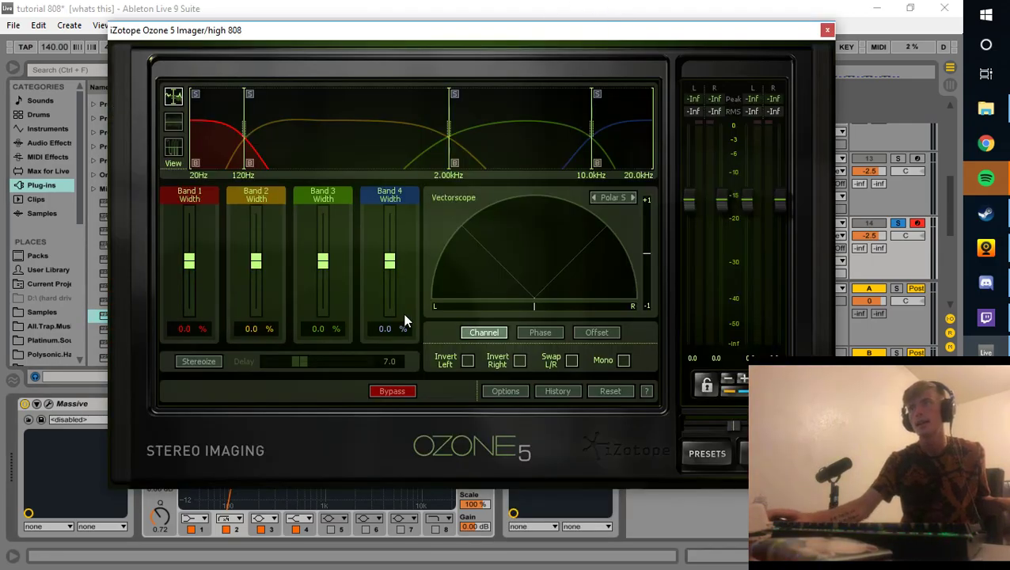
Step: Enable Stereoize with a 2.7 delay in the Imager, and set the Band 2, 3 and 4 widths to 14.1%, 28.1% and 50.0%
click(194, 363)
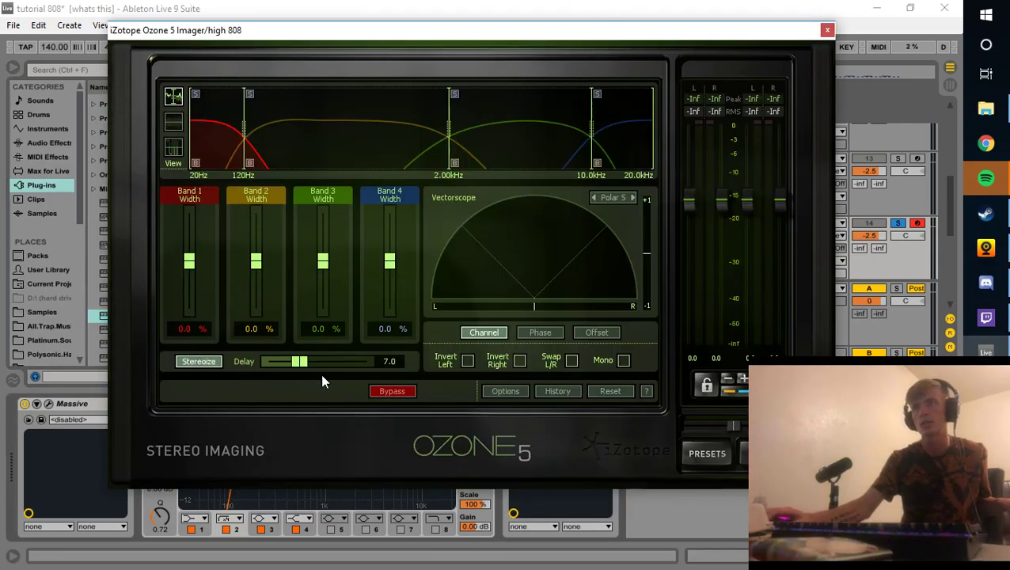
drag(255, 261, 323, 248)
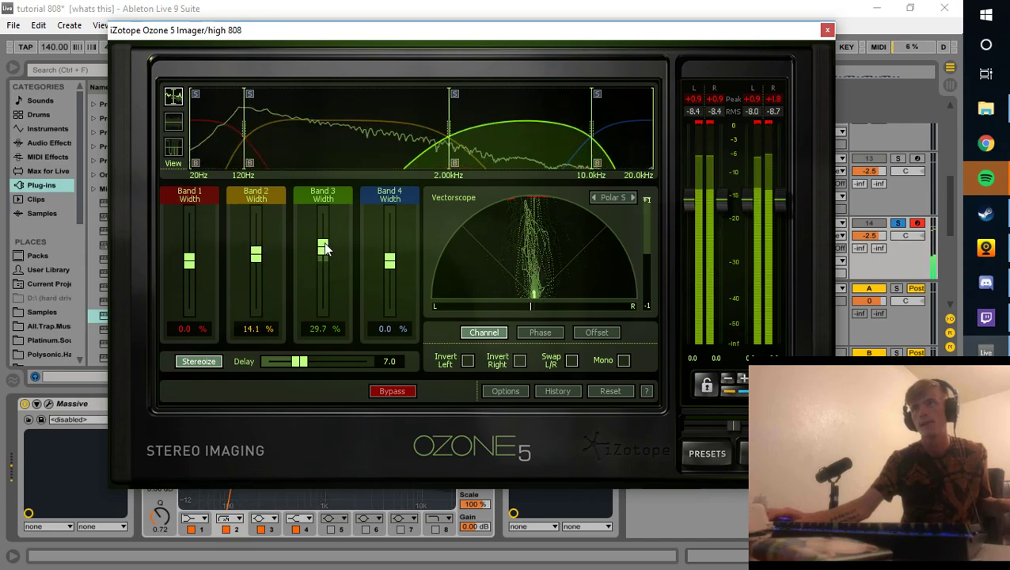
drag(388, 259, 395, 231)
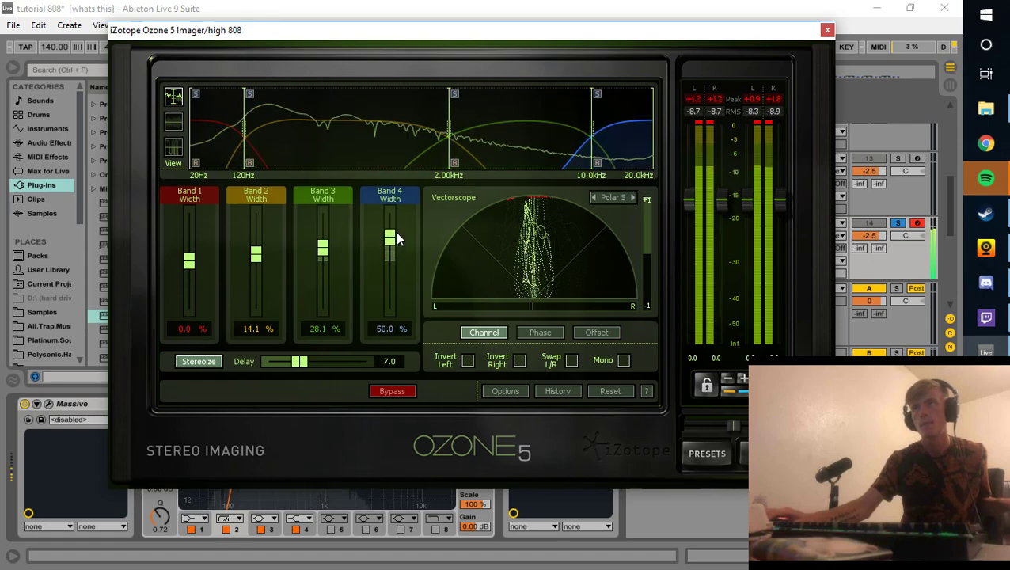
drag(302, 361, 277, 369)
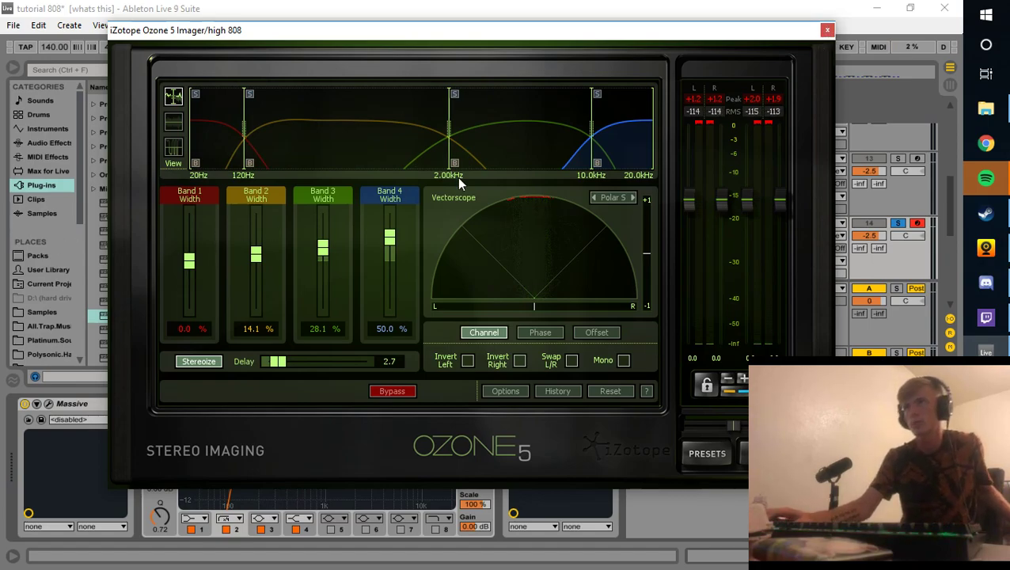
click(827, 31)
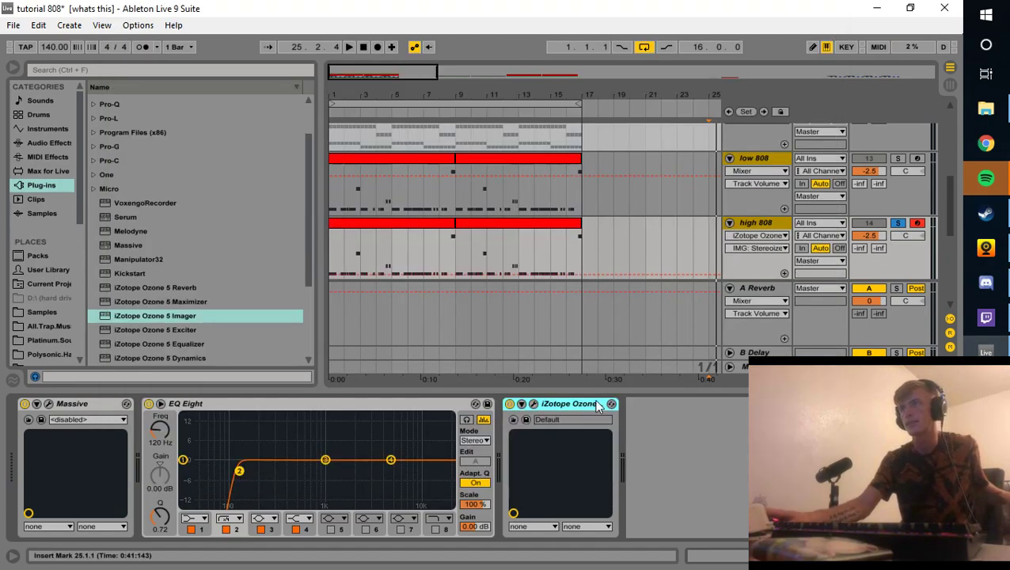
Step: Compare the high 808 sound with the Ozone Imager off and on, and reopen the Imager's window
click(509, 403)
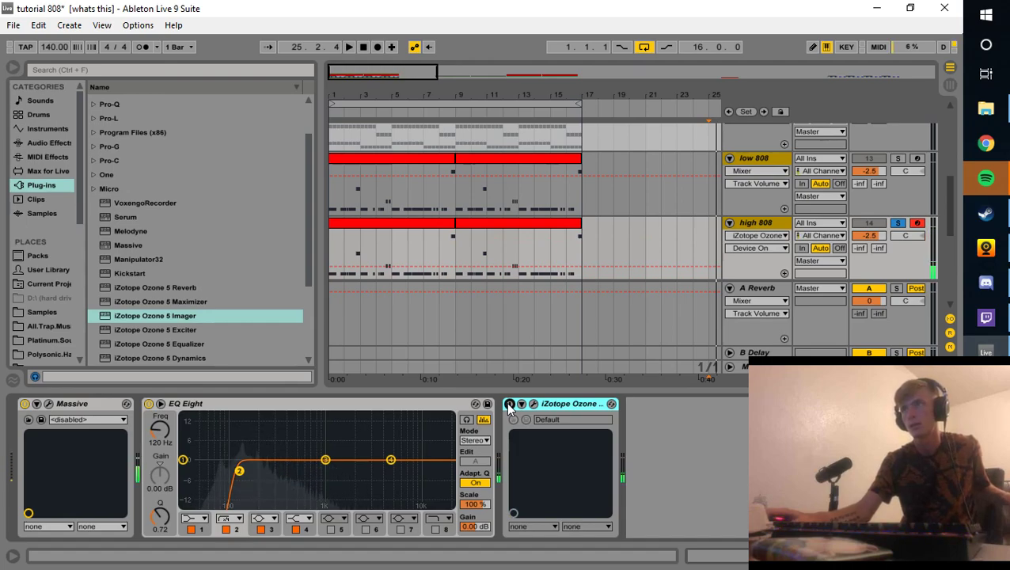
click(509, 404)
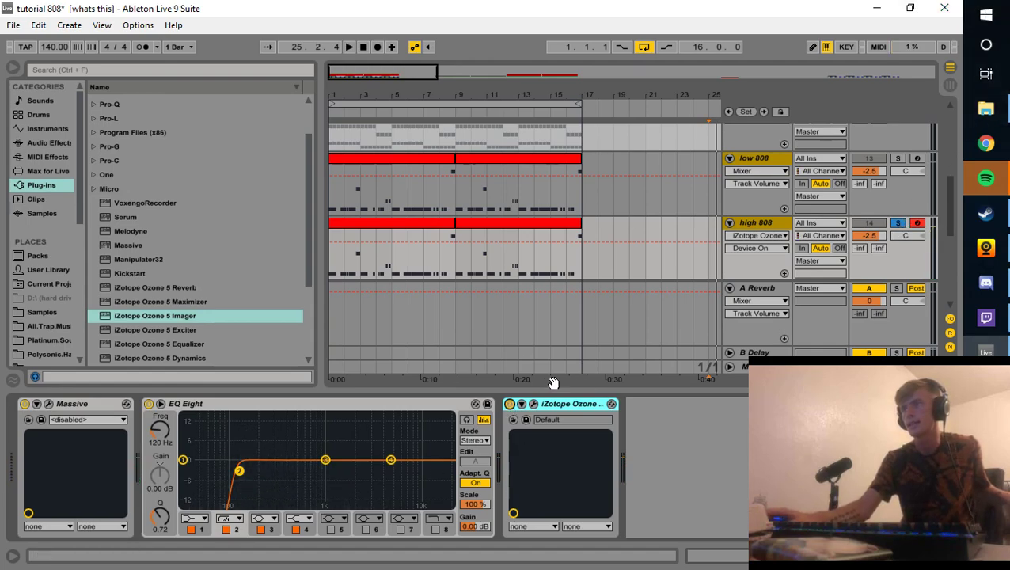
click(534, 405)
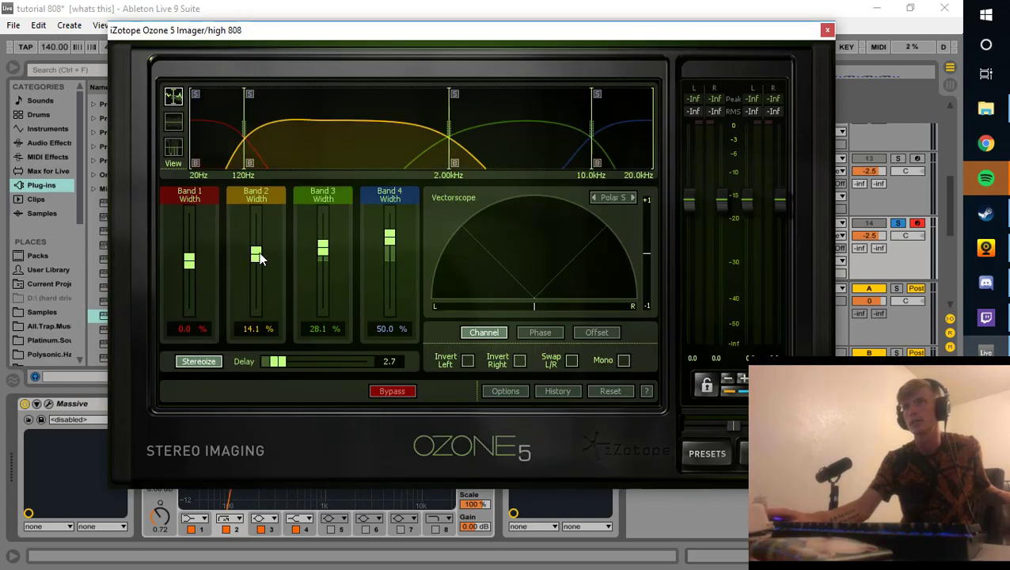
Step: Raise the Band 2 width in the high 808's Ozone Imager to 23.4% and close the plug-in window
drag(261, 244, 257, 258)
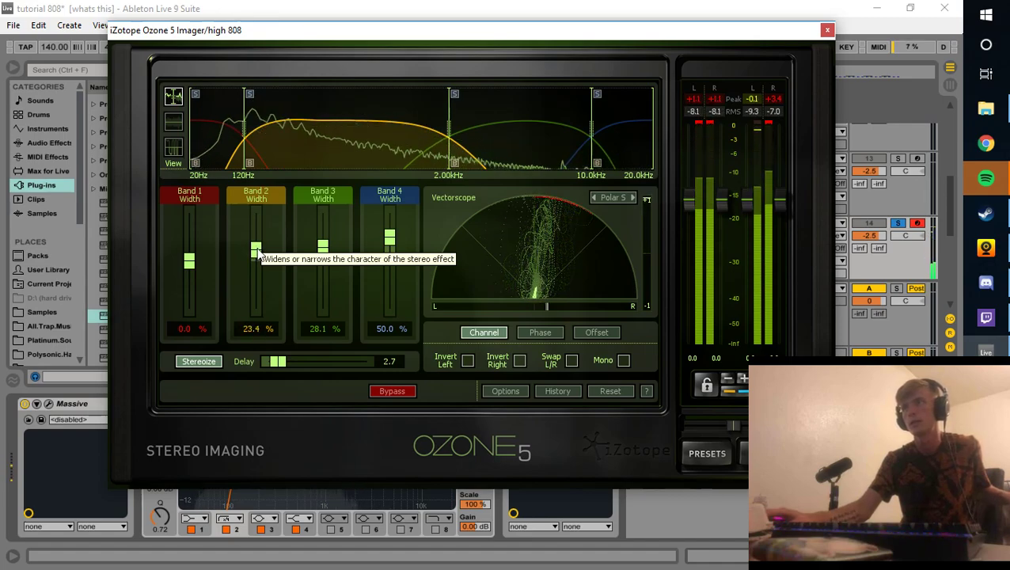
drag(257, 257, 257, 251)
click(827, 30)
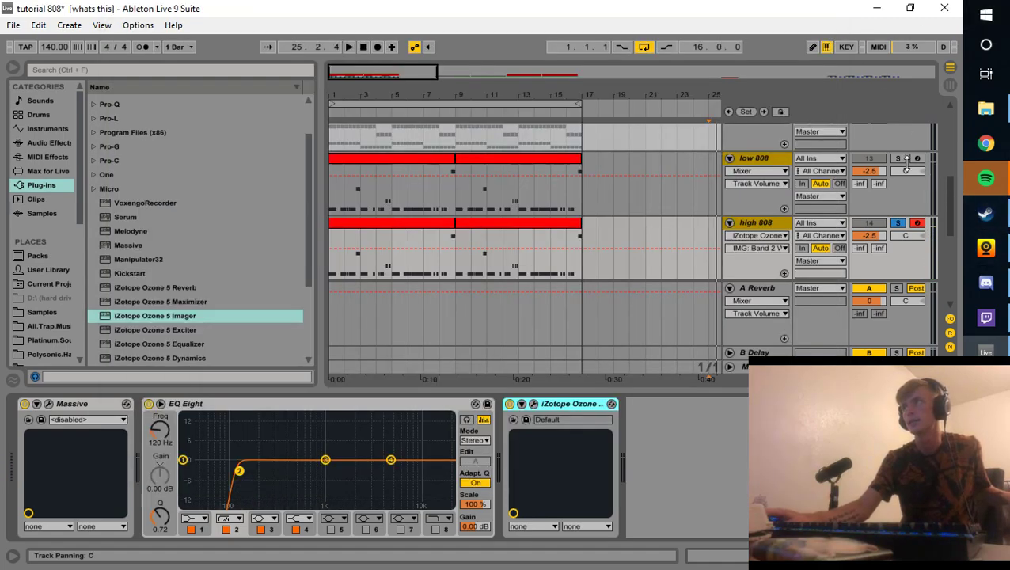
Step: Take the 808 tracks out of solo and play the low and high layers together from bar 1
click(898, 158)
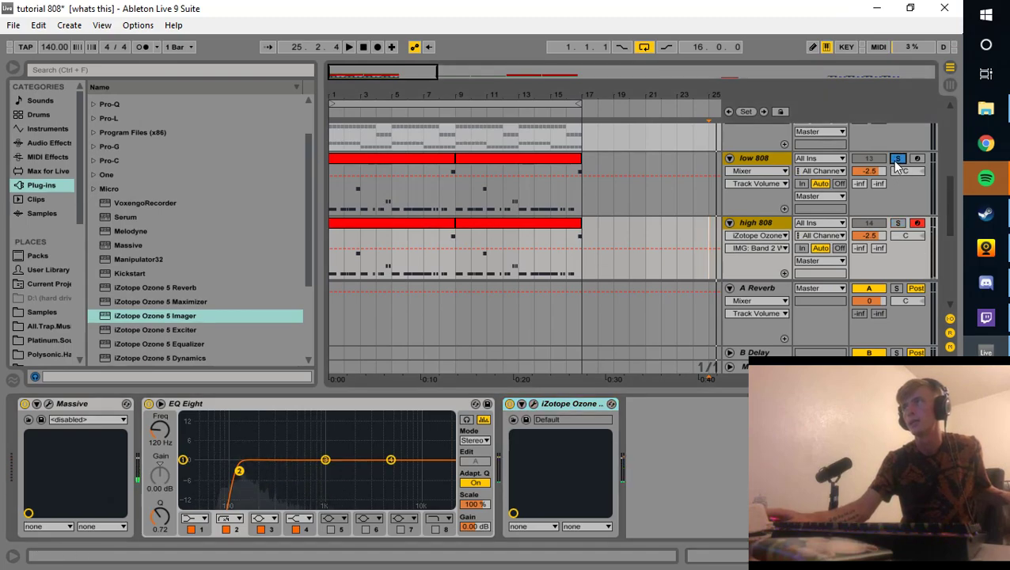
click(897, 159)
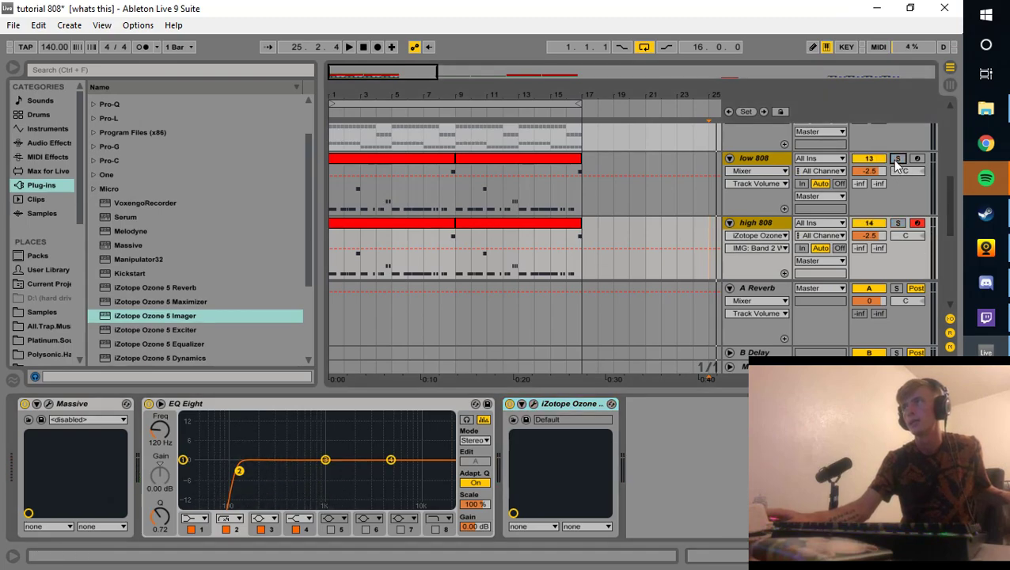
click(361, 157)
drag(370, 93, 624, 99)
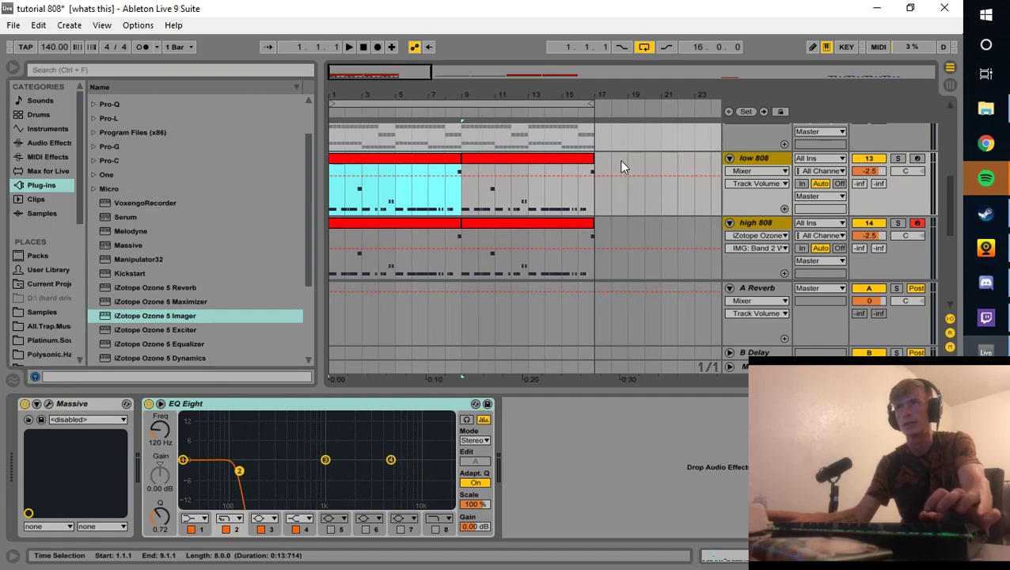
key(space)
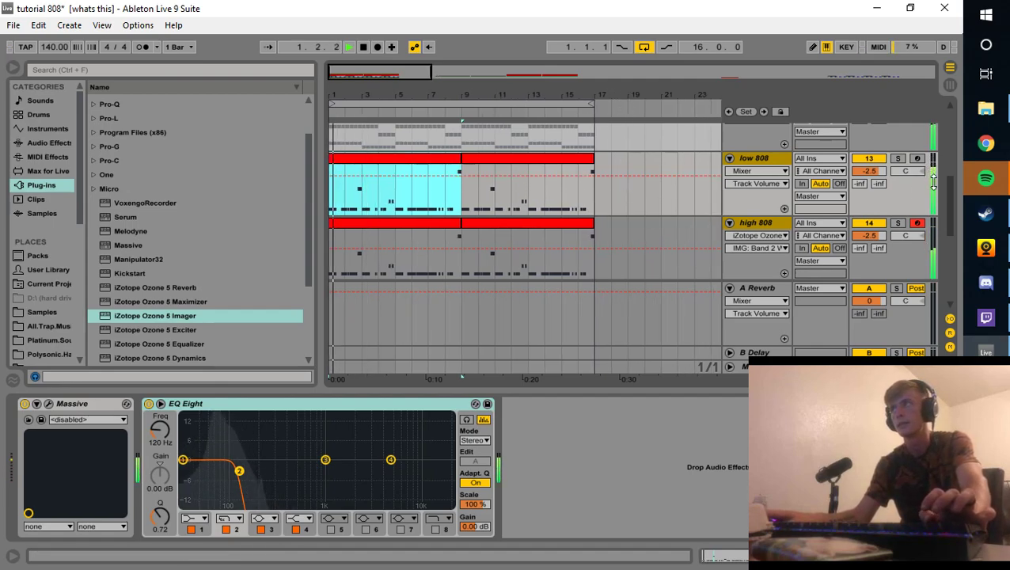
key(space)
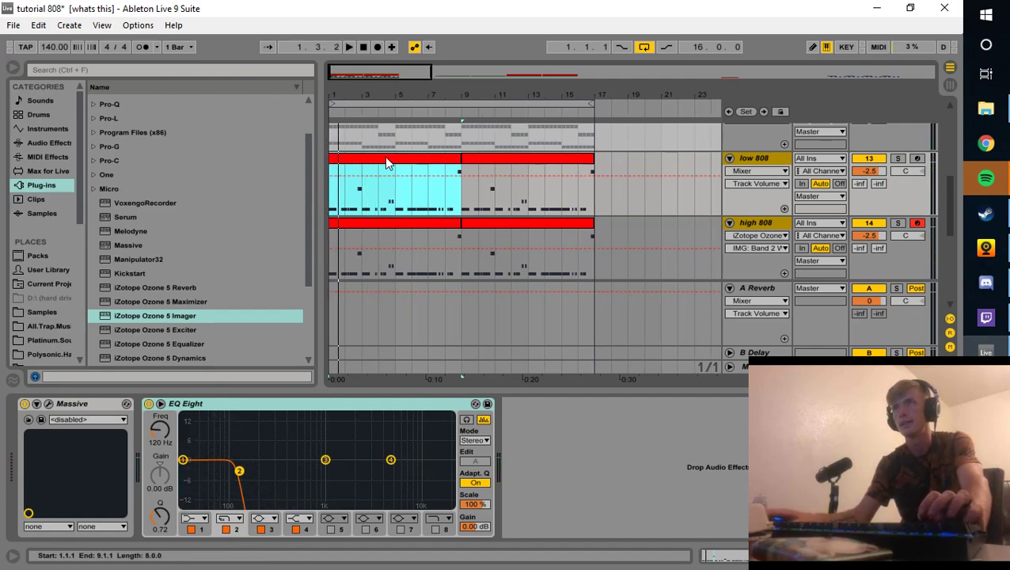
Step: Open the first low 808 clip's notes, try transposing them down an octave, and undo the attempt
click(710, 556)
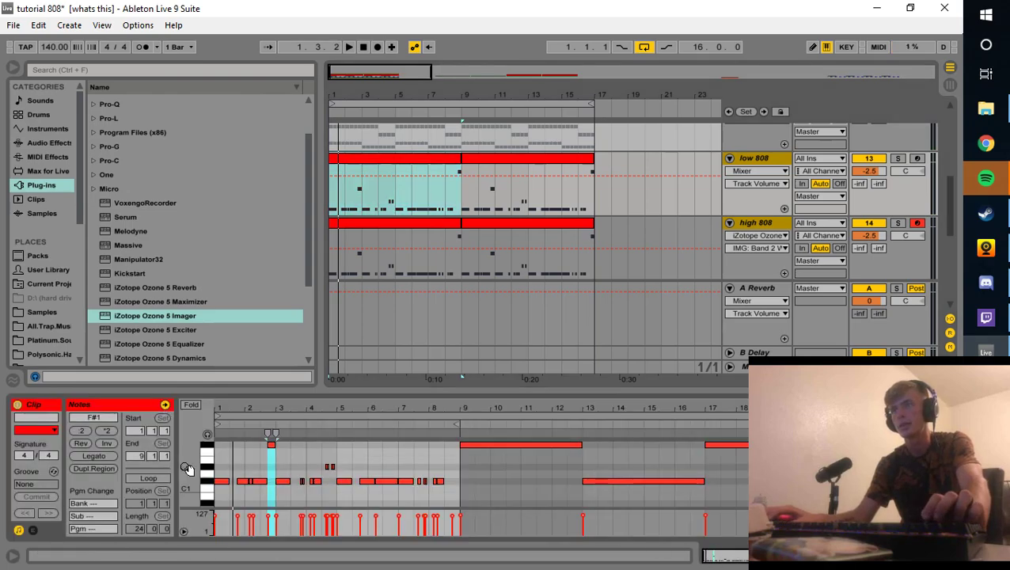
drag(346, 409, 353, 431)
drag(481, 498, 126, 384)
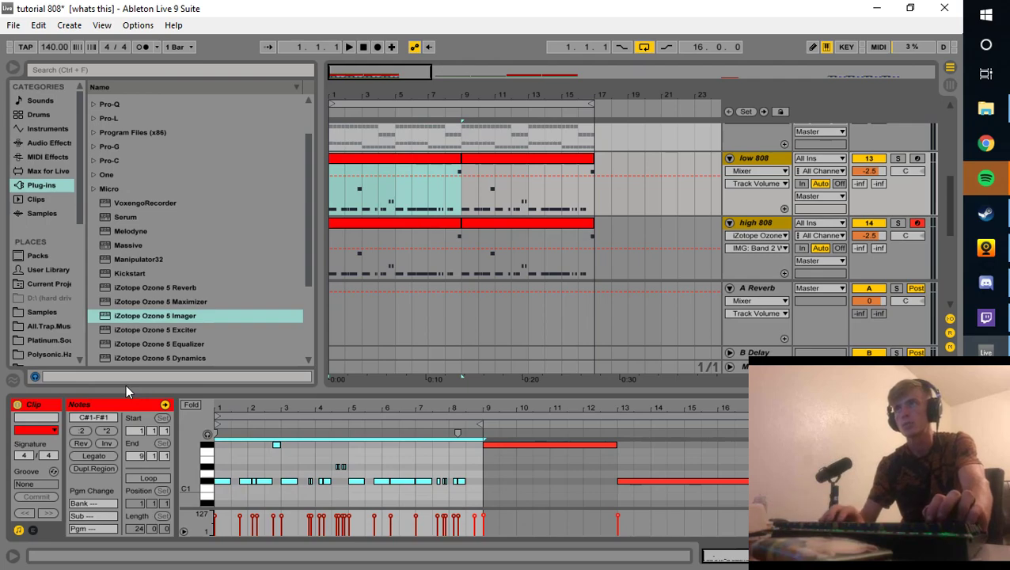
key(shift+Down)
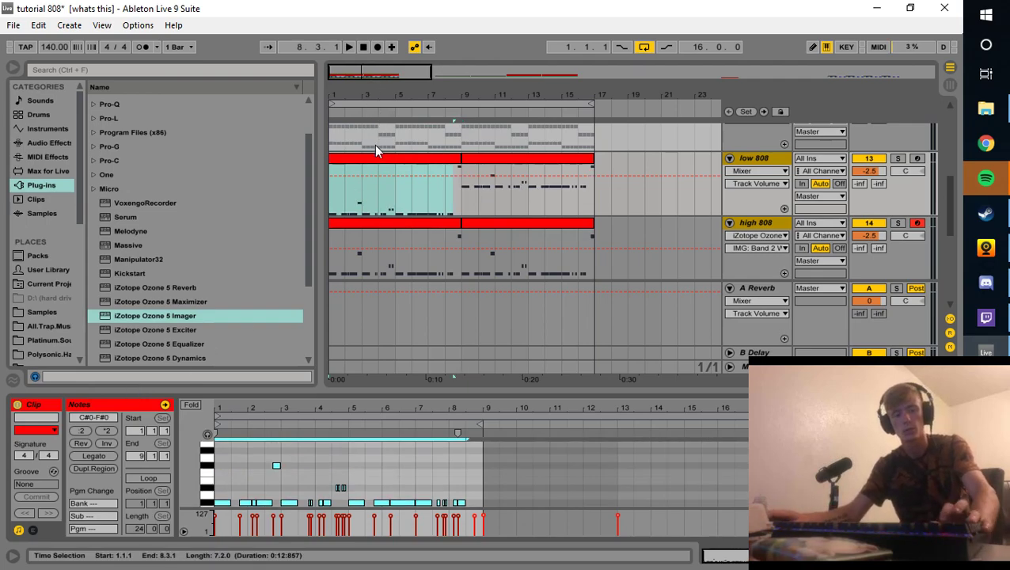
key(Delete)
key(ctrl+z)
key(ctrl+z)
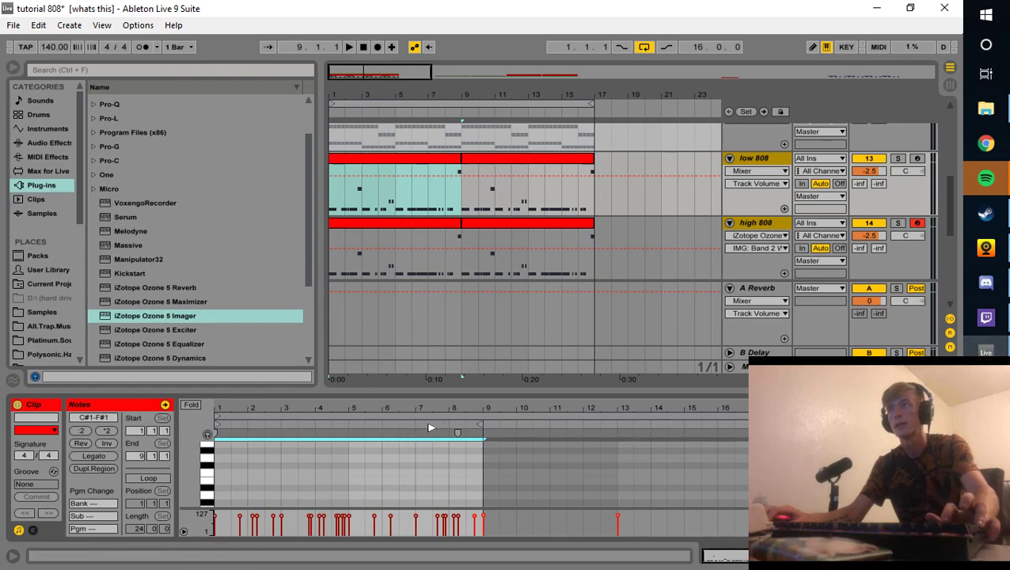
Step: Select all notes in the first eight-bar low 808 clip and transpose them down one octave
click(279, 413)
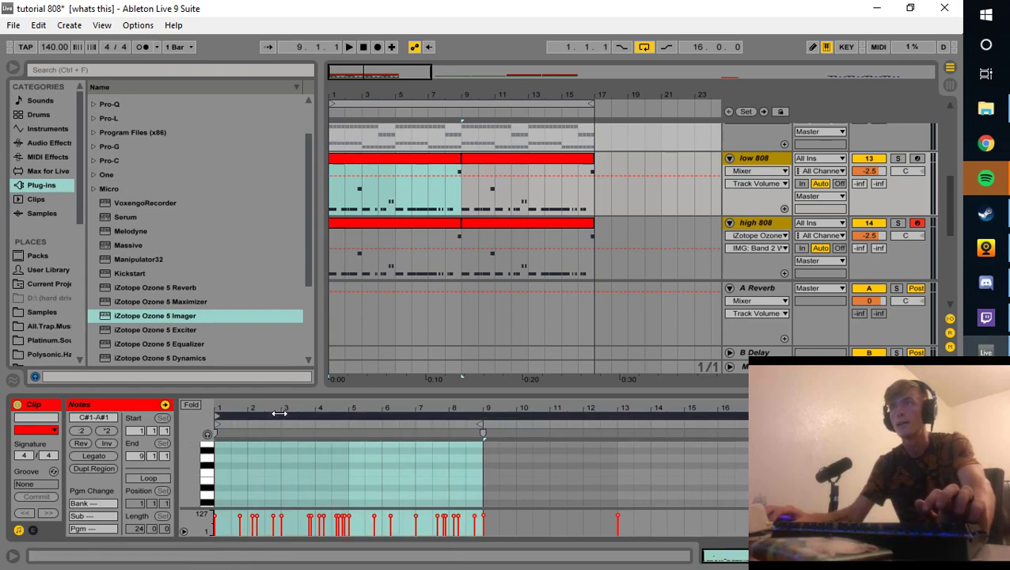
scroll(308, 469, down, 4)
scroll(323, 467, up, 5)
scroll(336, 464, down, 1)
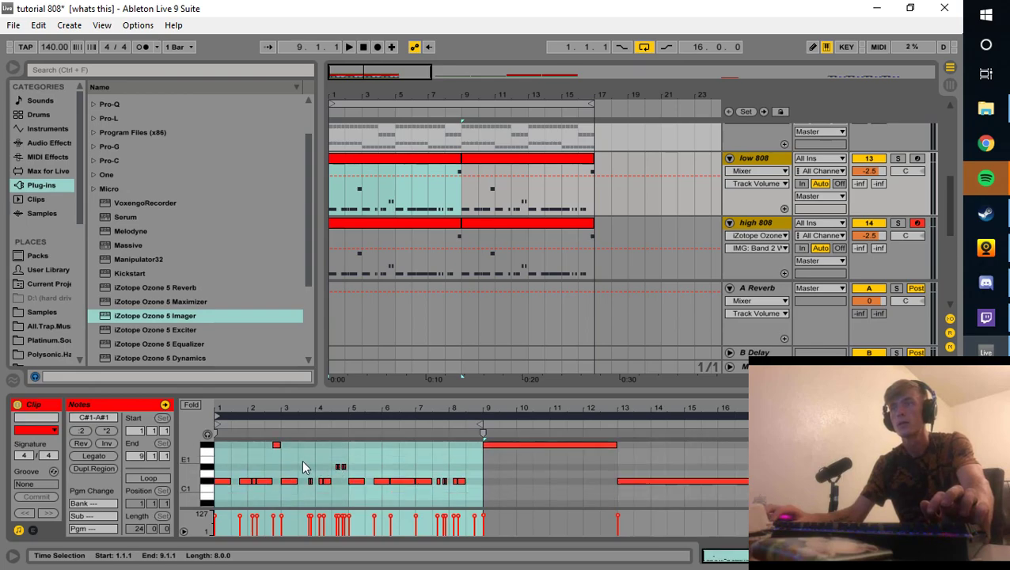
scroll(302, 461, up, 2)
click(218, 447)
drag(220, 452, 480, 525)
drag(216, 458, 564, 525)
key(shift+Down)
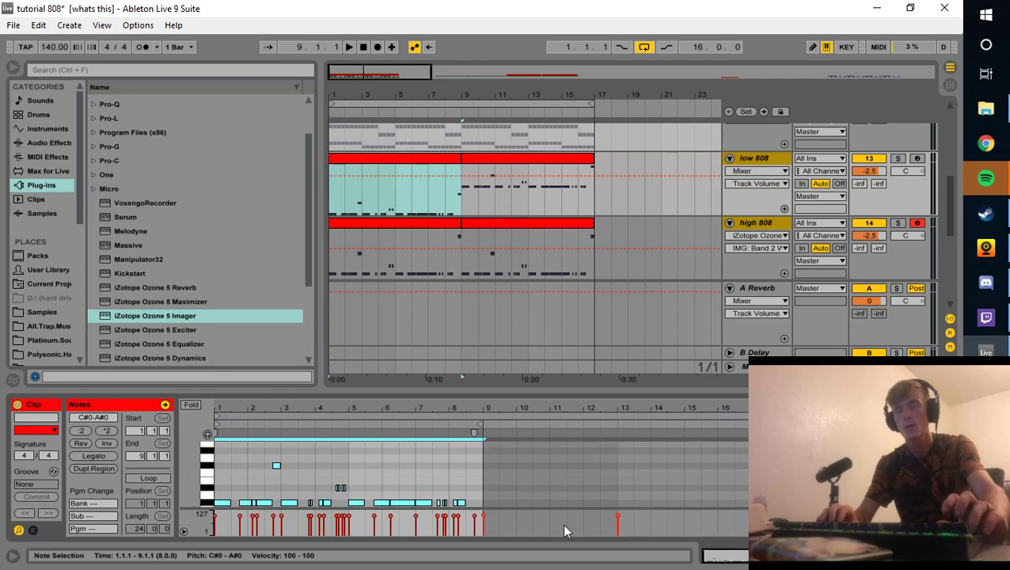
Step: Duplicate the transposed low 808 clip over bars 9 to 17 and apply the same lowered clips to the high 808 track
click(410, 164)
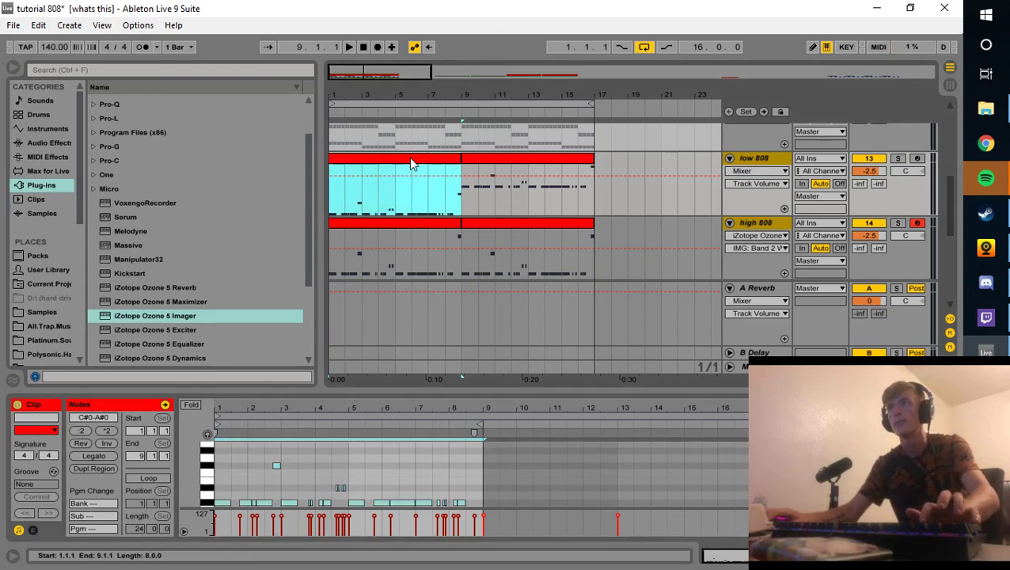
key(ctrl+d)
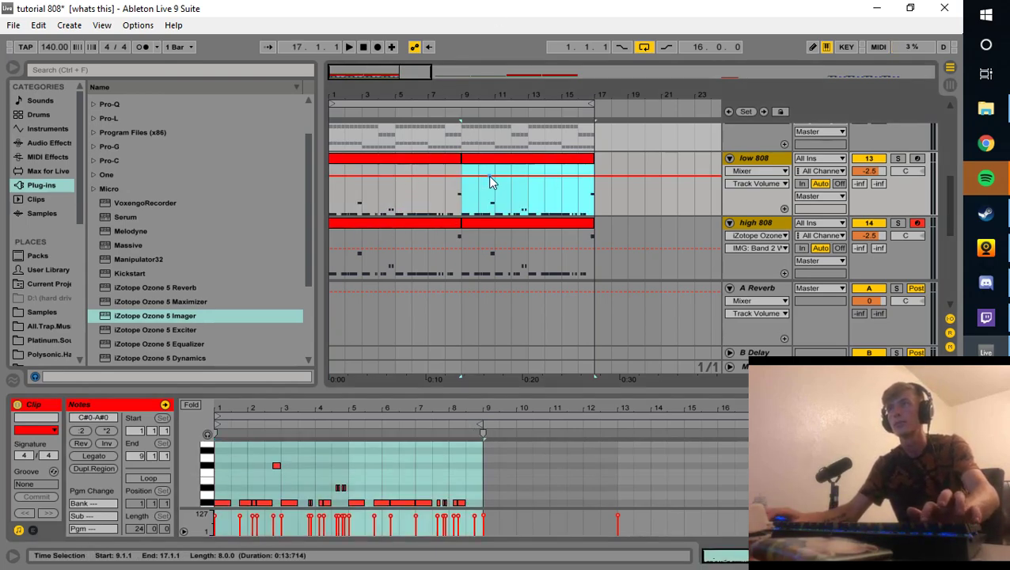
key(ctrl+d)
drag(431, 259, 357, 239)
key(ctrl+z)
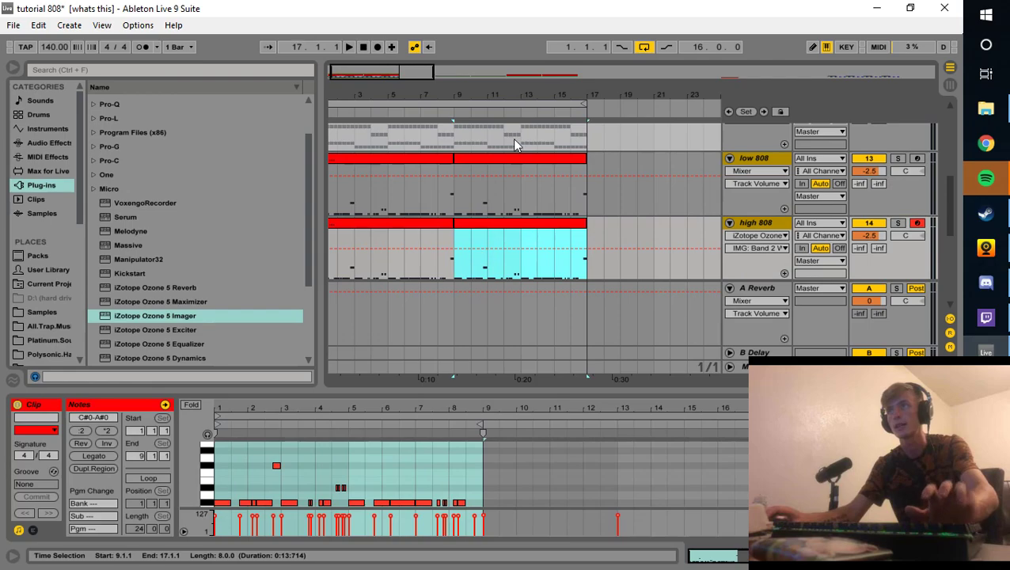
Step: Play both 808 layers from the start and compare the device chains of the low and high 808 tracks
click(396, 162)
key(space)
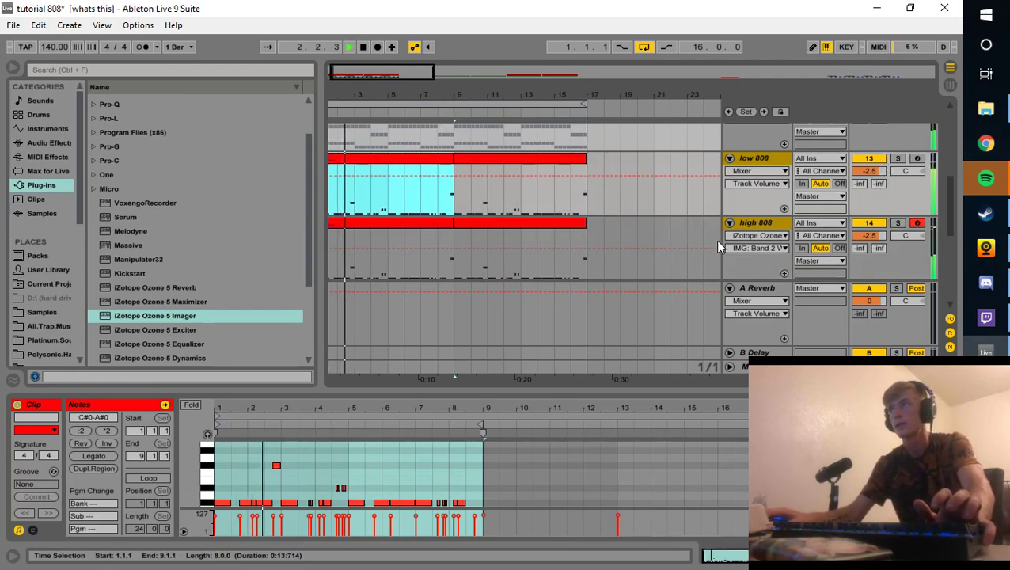
click(781, 224)
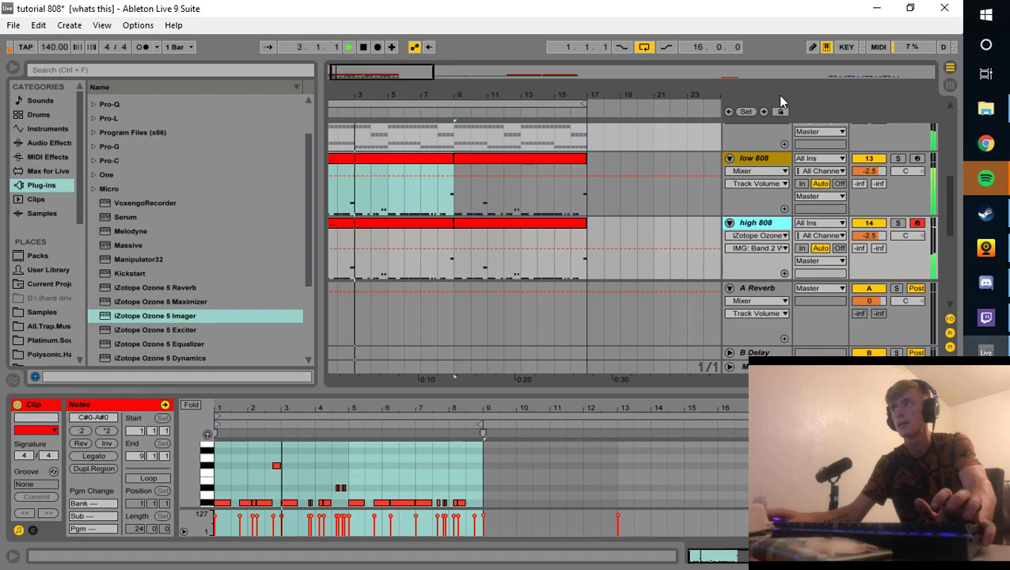
click(762, 158)
key(shift+Tab)
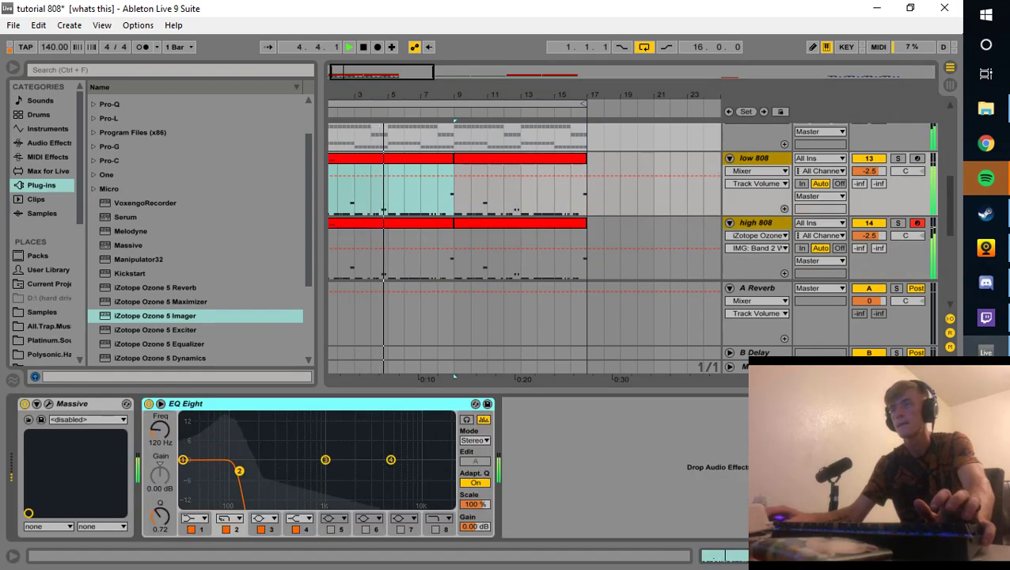
click(784, 224)
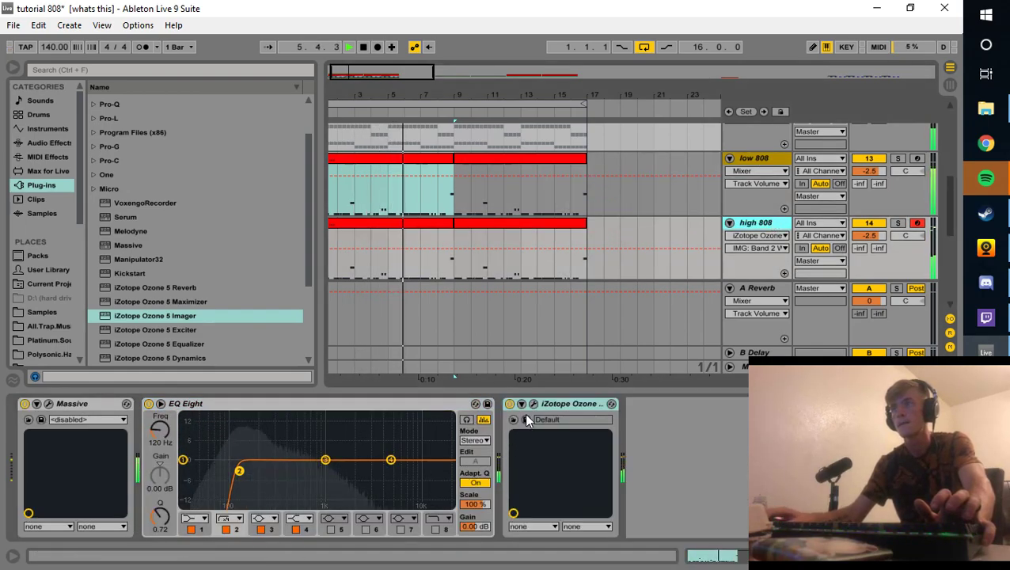
Step: Lower the decay of envelope 3 slightly in the high 808's Massive, listen to the result, and stop playback
click(52, 401)
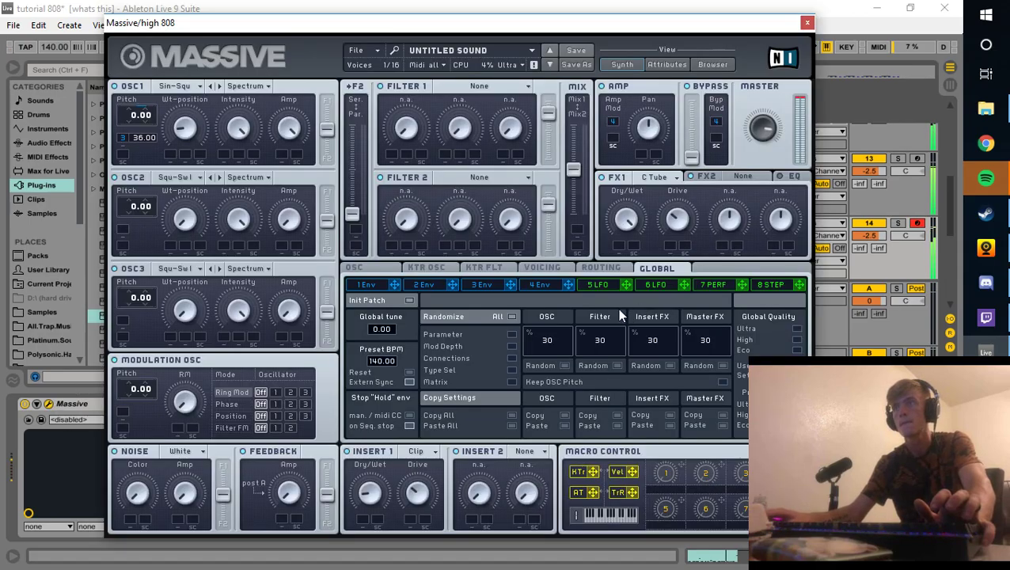
click(484, 288)
mouse_move(511, 405)
mouse_down()
mouse_move(494, 420)
mouse_move(496, 410)
mouse_up()
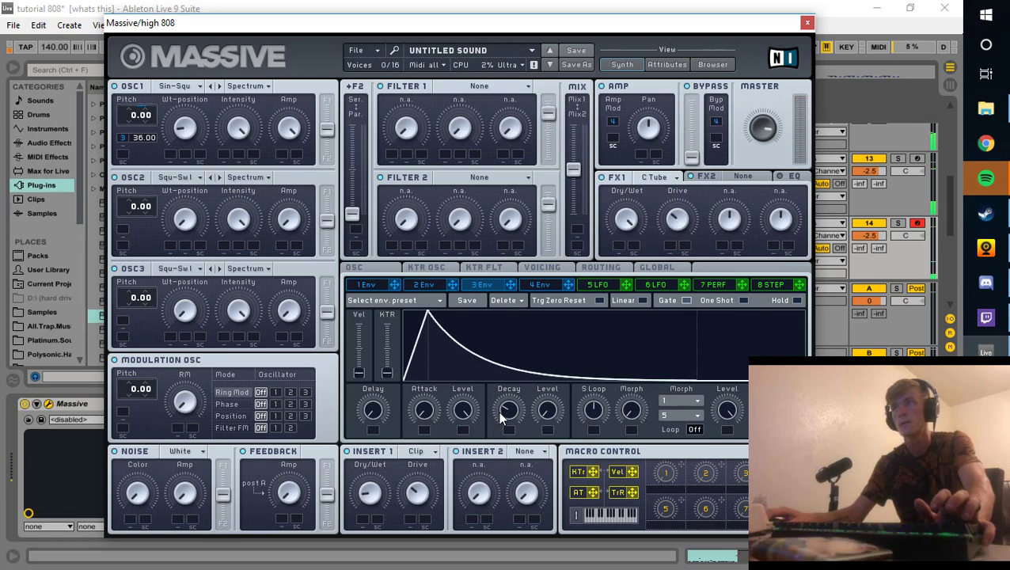
click(807, 22)
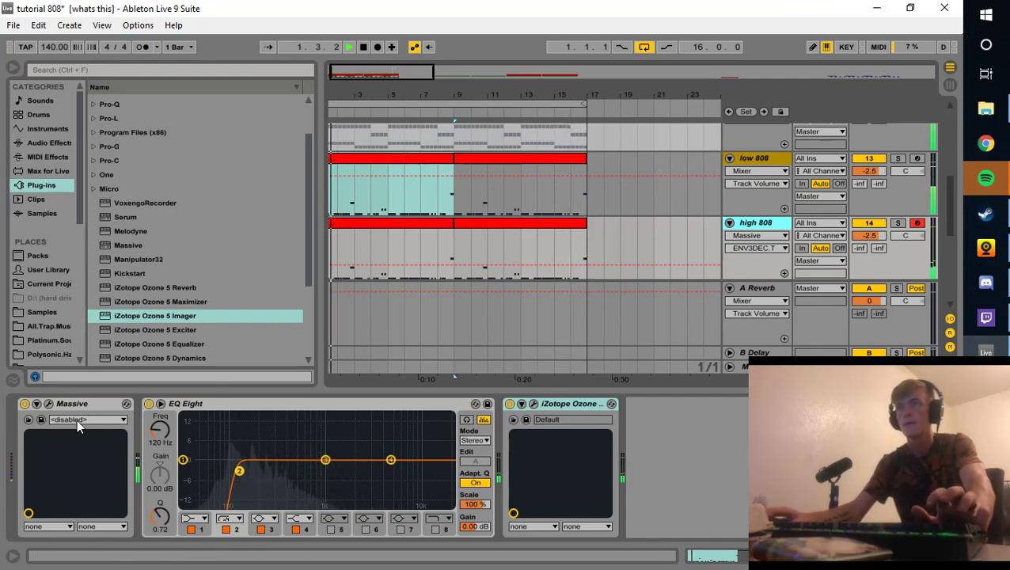
click(48, 404)
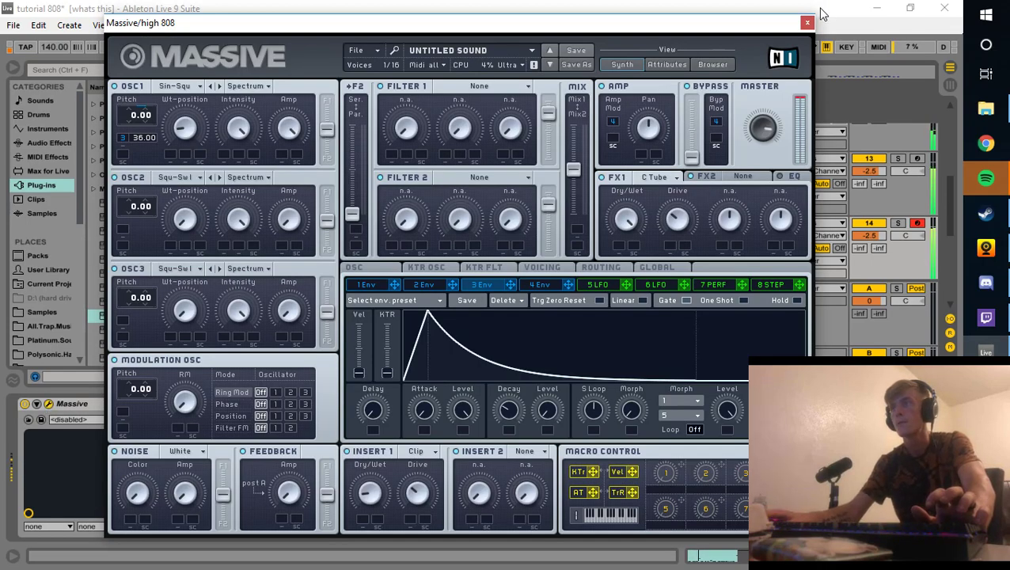
click(807, 23)
key(space)
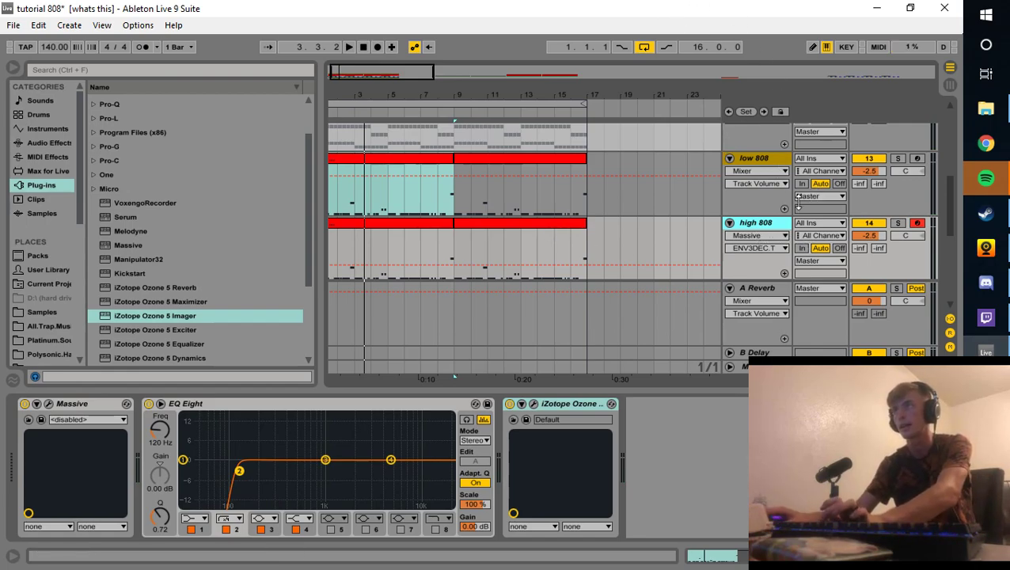
Step: Delete the high 808 track, remove EQ Eight from the low 808 track, and review its Massive patch
key(Delete)
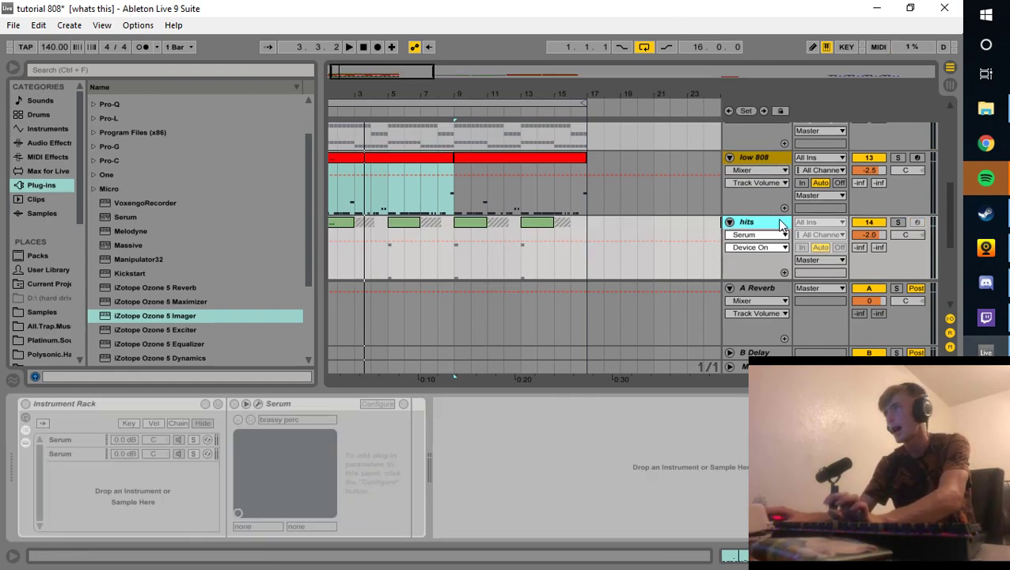
click(764, 157)
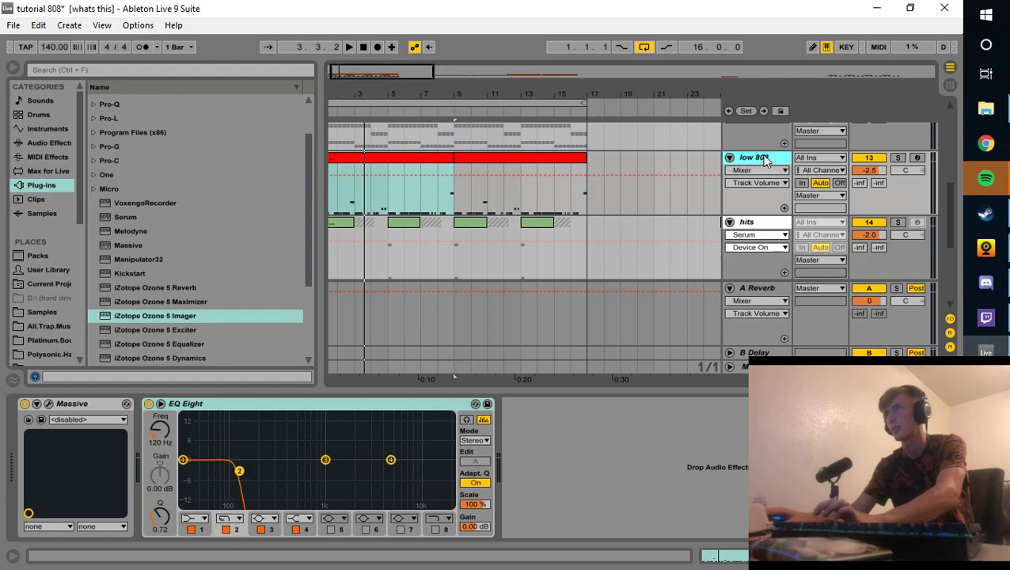
click(197, 405)
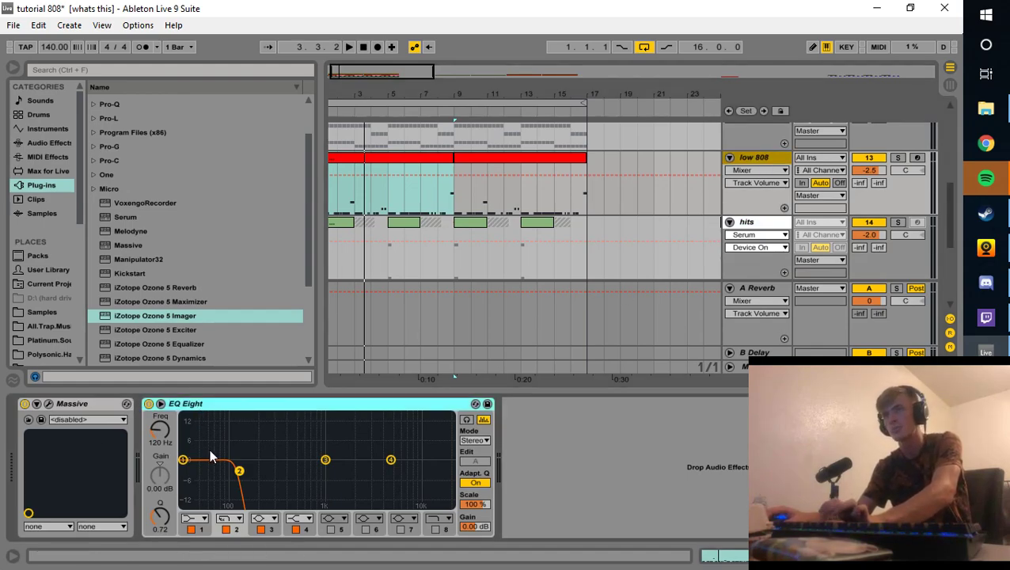
key(Delete)
click(49, 404)
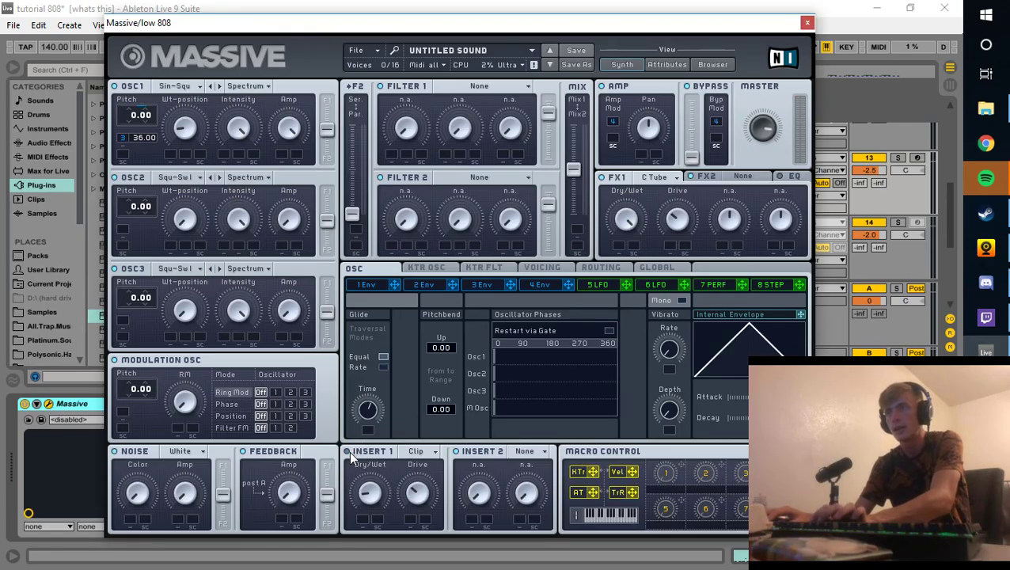
click(809, 22)
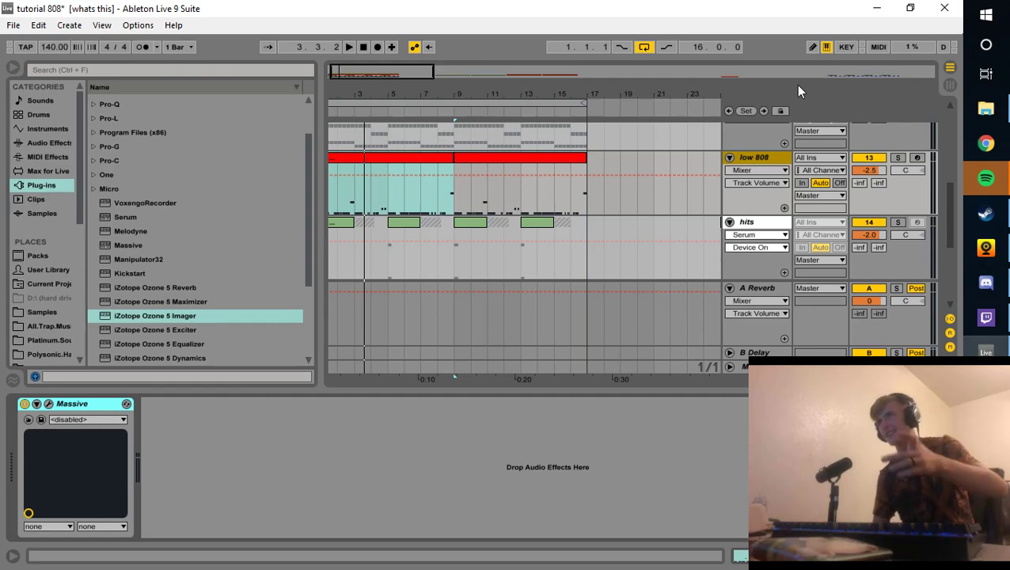
Step: Insert a new MIDI track below the low 808 track and look through the Kicks_808s folder of All Trap Music Sample Pack 2
right_click(747, 160)
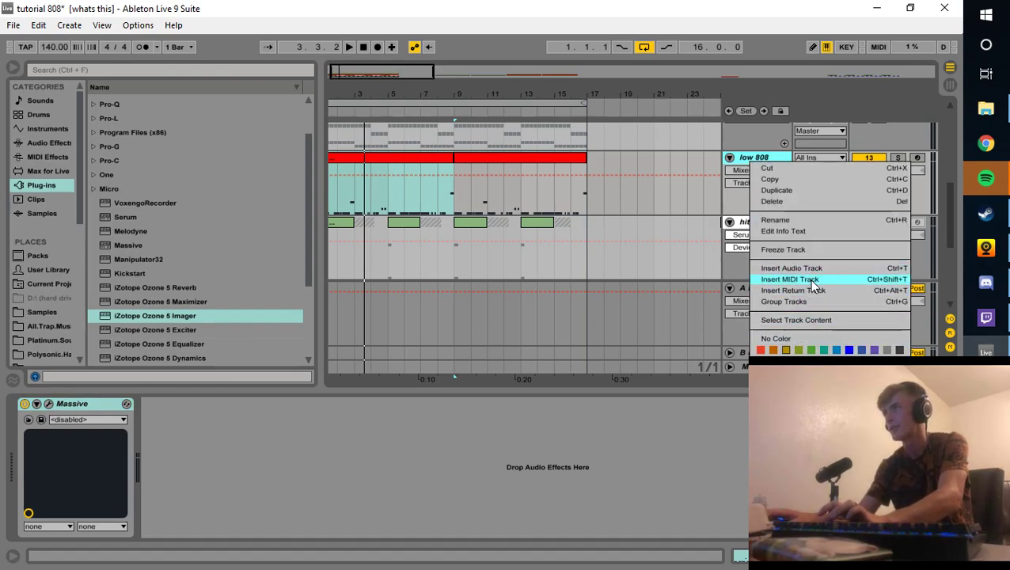
click(813, 280)
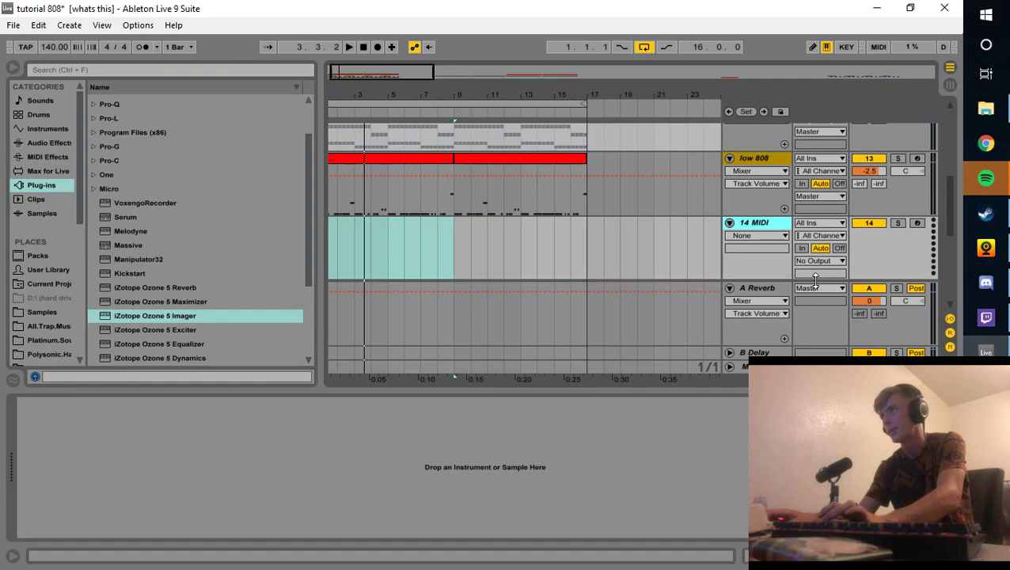
scroll(50, 303, down, 3)
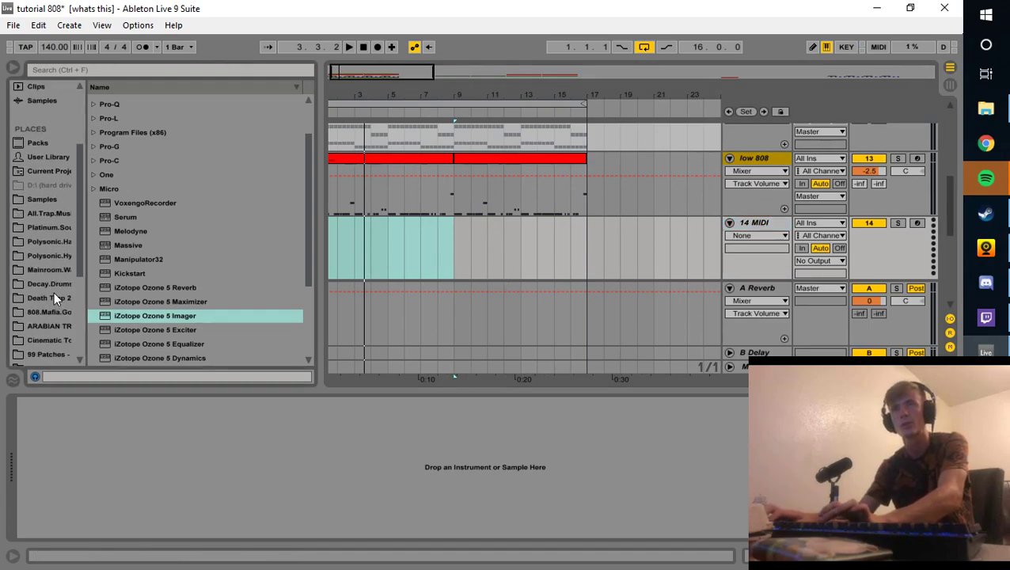
click(61, 214)
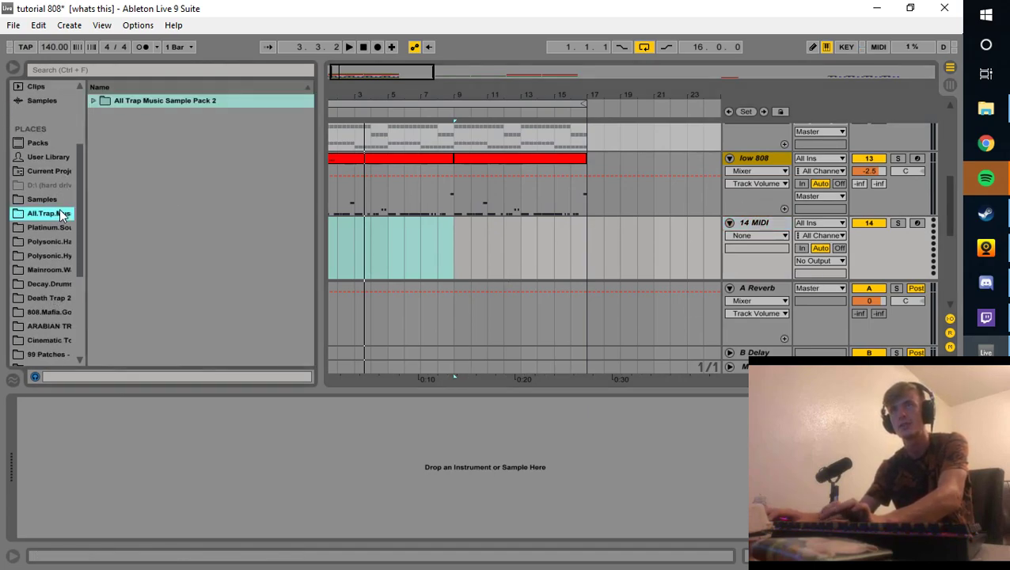
click(95, 100)
click(103, 171)
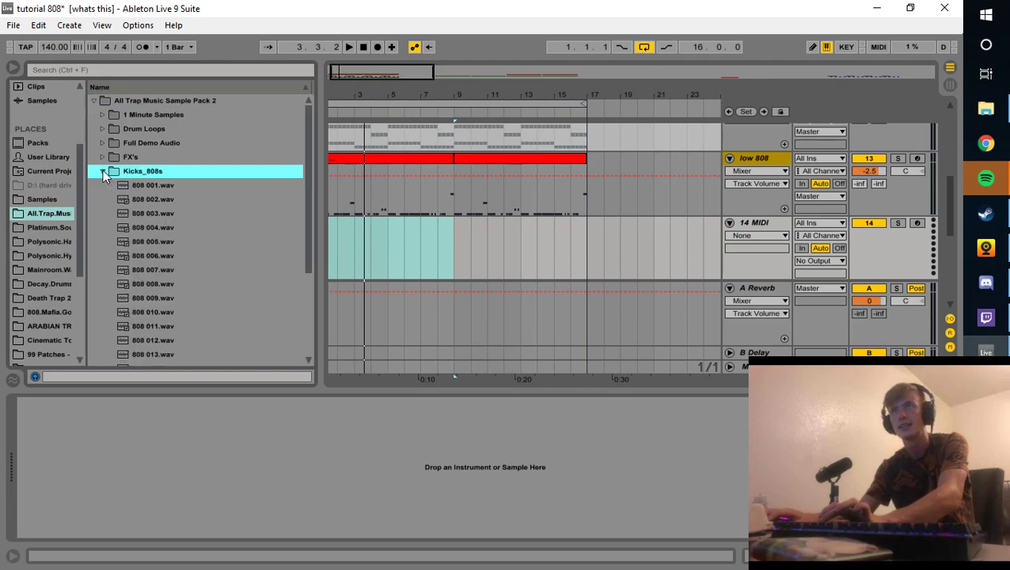
click(102, 171)
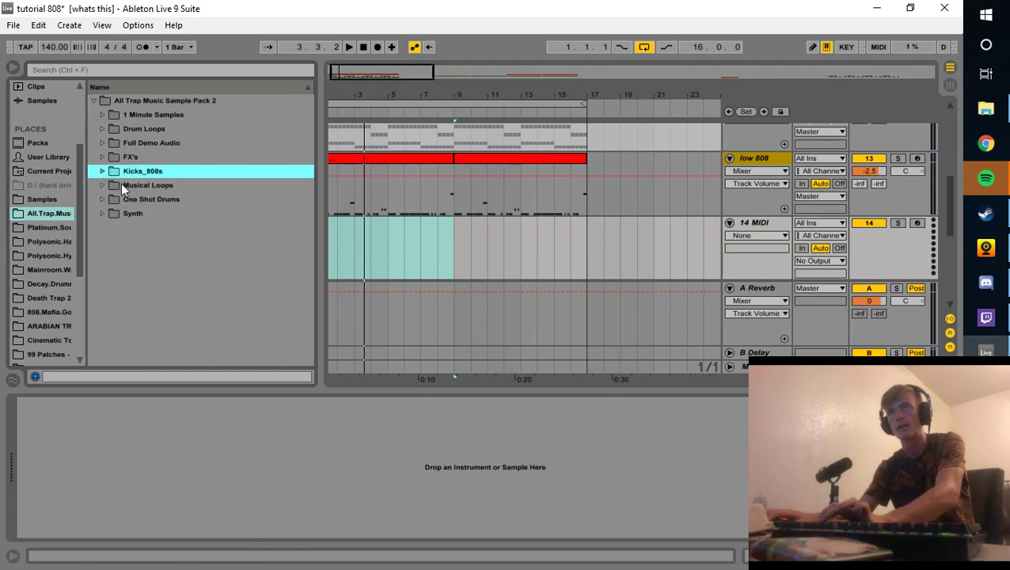
Step: Browse the Death Trap 2 Drum Kit and the other sample pack folders for a suitable kick source
click(44, 298)
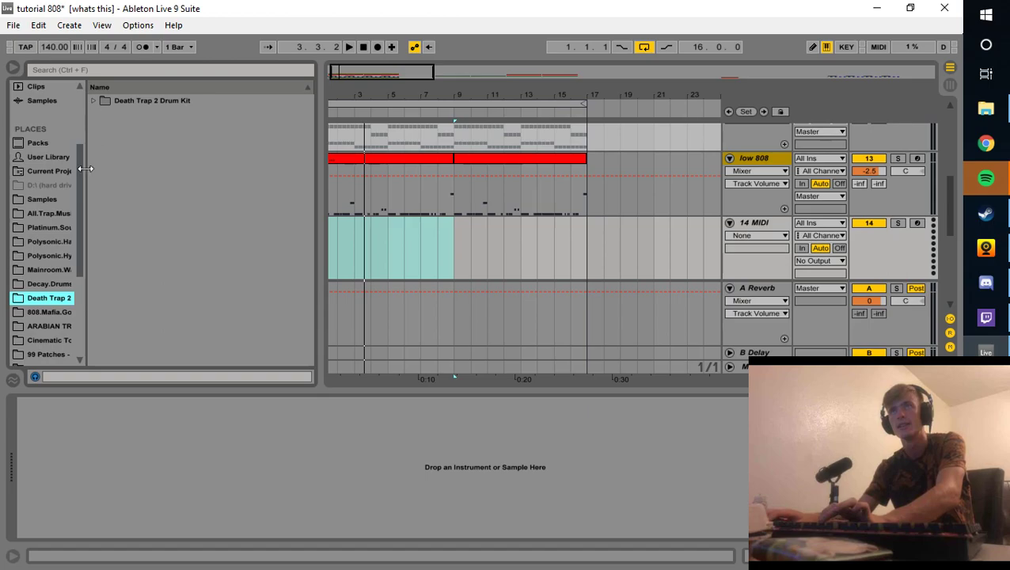
scroll(44, 290, down, 2)
scroll(55, 293, down, 3)
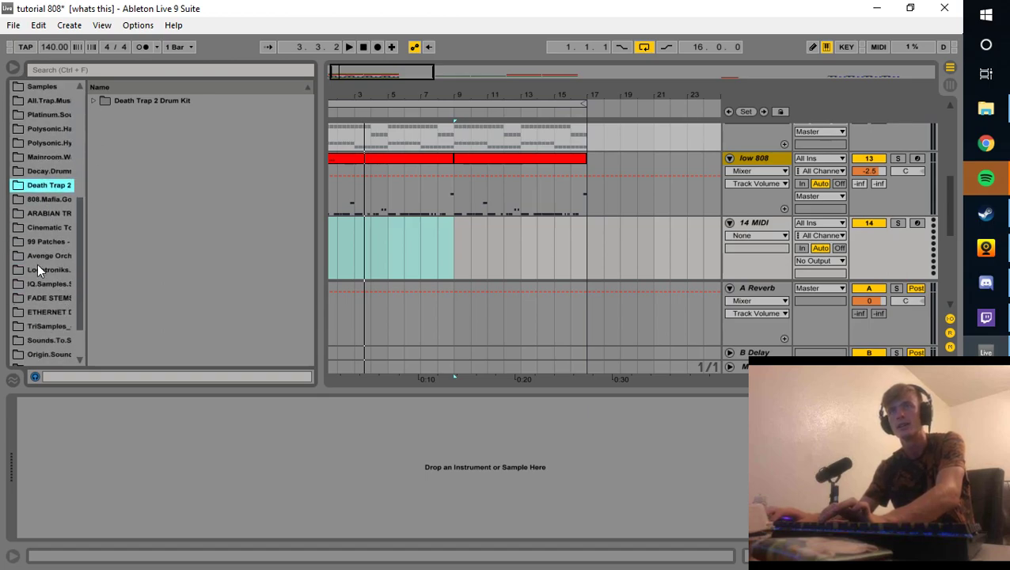
scroll(33, 240, up, 4)
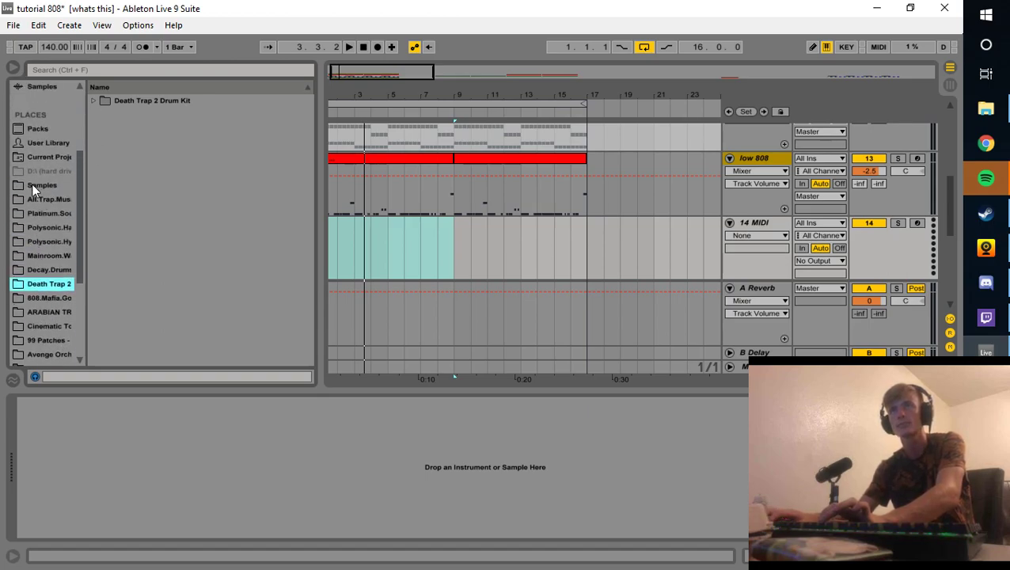
click(36, 201)
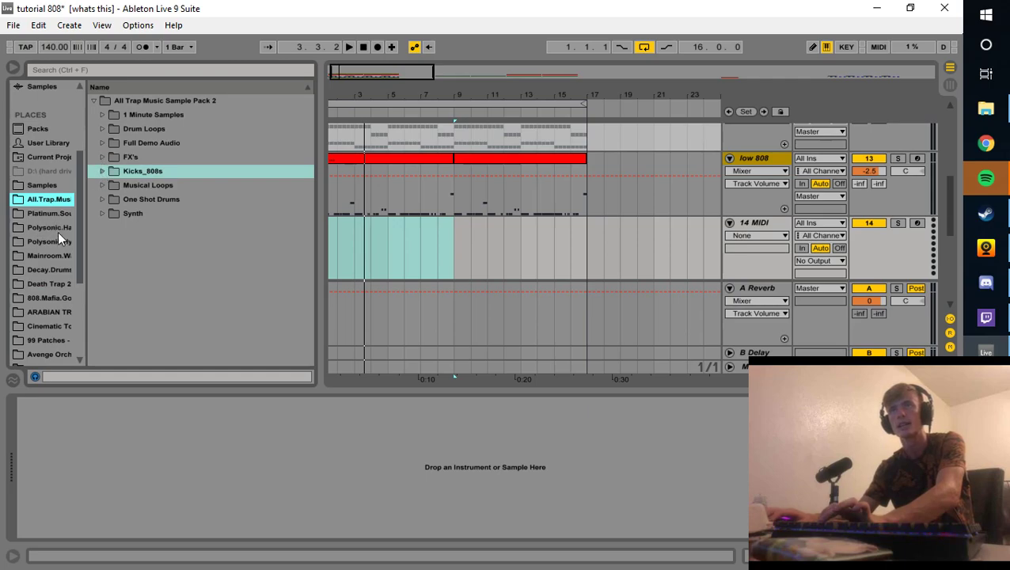
scroll(52, 246, down, 5)
Step: Audition kicks in the Metro Kicks folder of the Metro Boomin Dark Magic Drum Kit and load Metro Kicks [Hard Kick].wav onto the new MIDI track
click(49, 316)
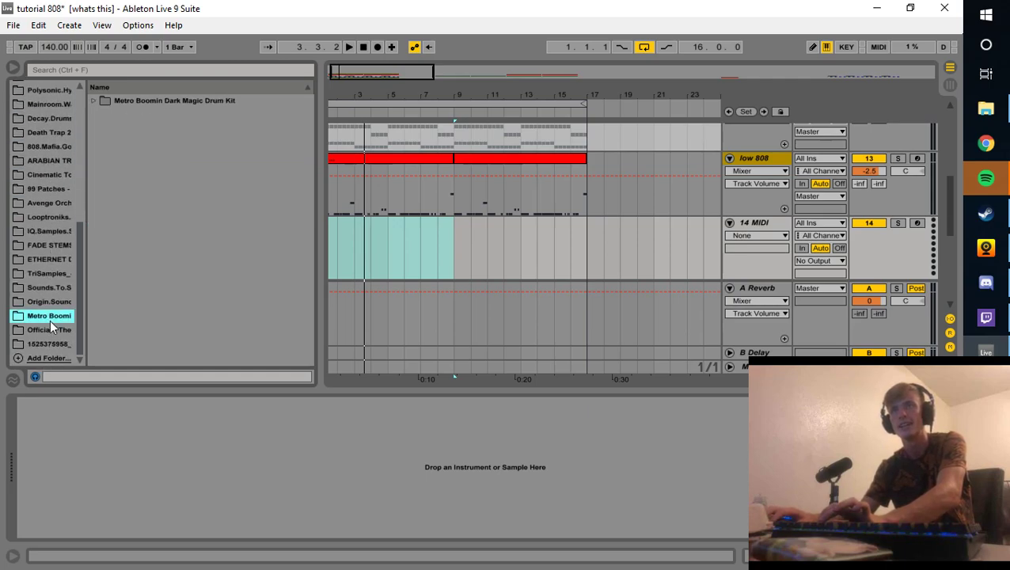
click(95, 103)
click(100, 129)
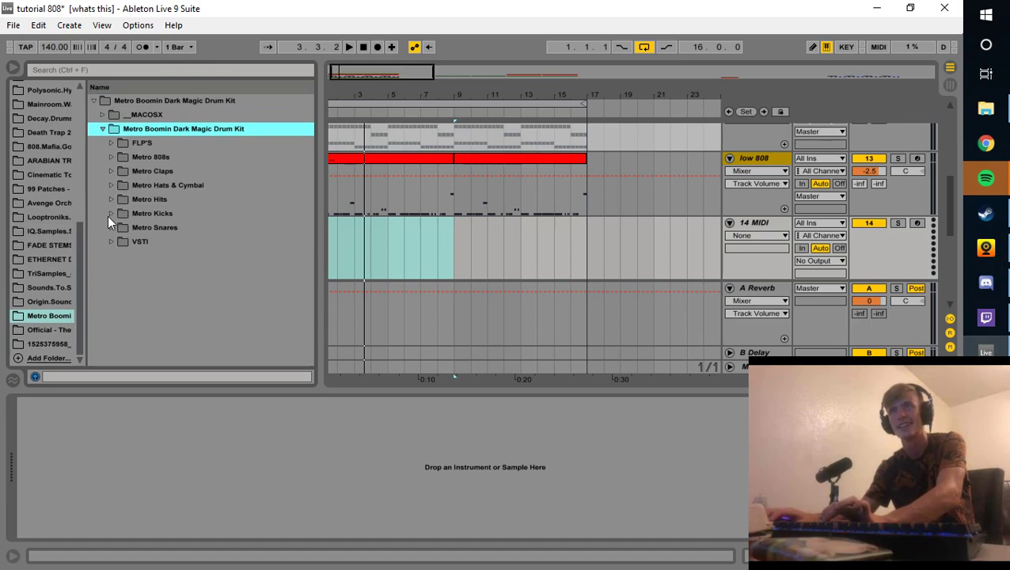
click(108, 214)
click(169, 257)
click(184, 297)
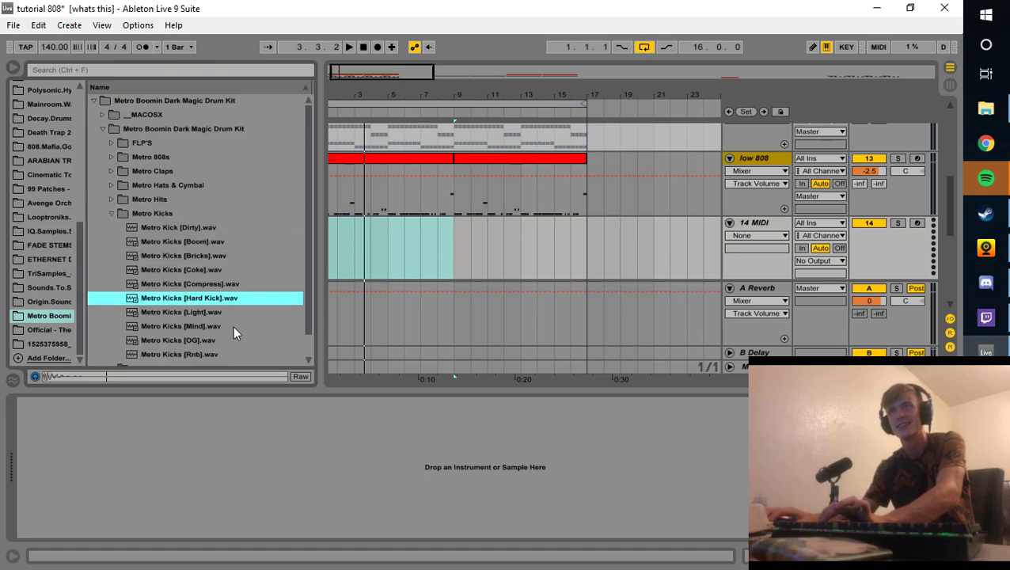
click(155, 310)
click(180, 297)
drag(195, 296, 338, 240)
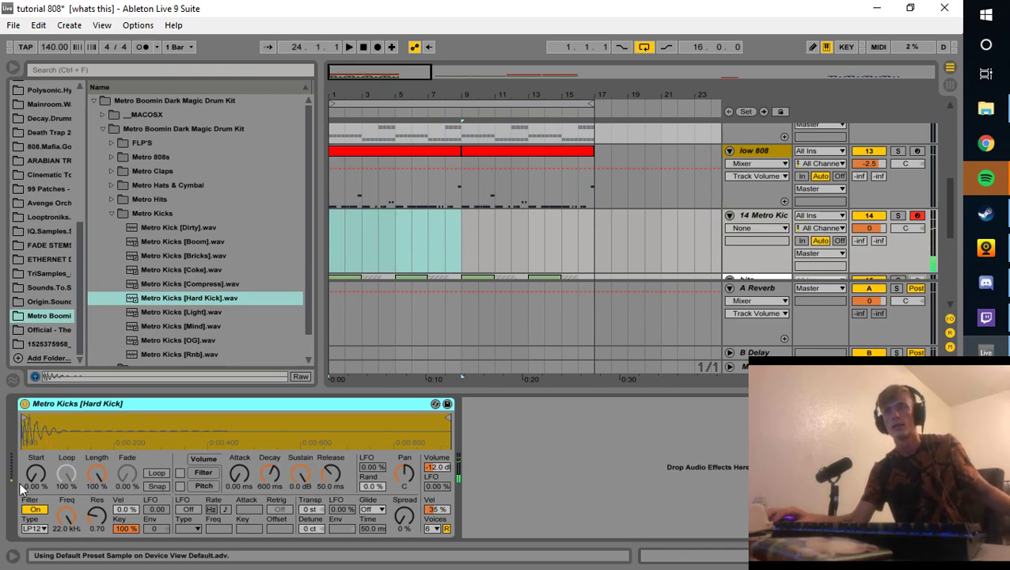
Step: Convert the Hard Kick's Simpler to Sampler and set its key Scale to 0 %
right_click(100, 401)
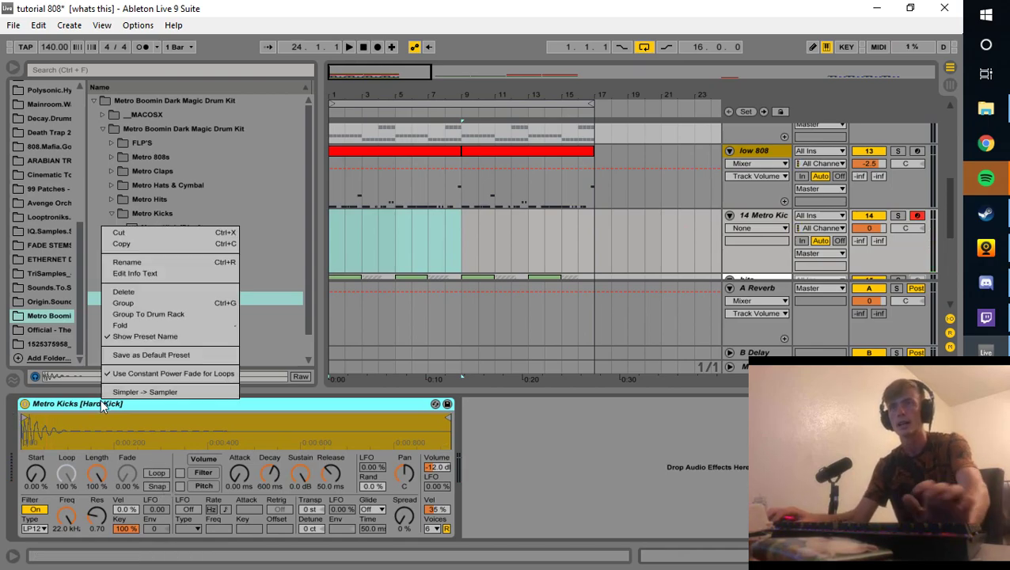
click(166, 394)
drag(133, 528, 145, 558)
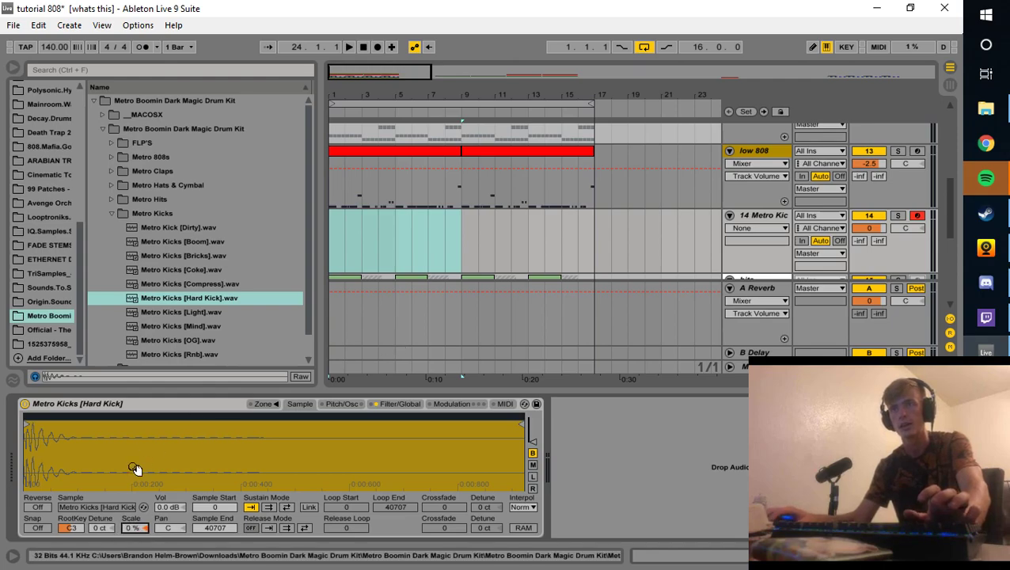
Step: Copy both low 808 clips, bars 1 to 17, and paste them at bar 1 of the Metro Kicks track
click(413, 151)
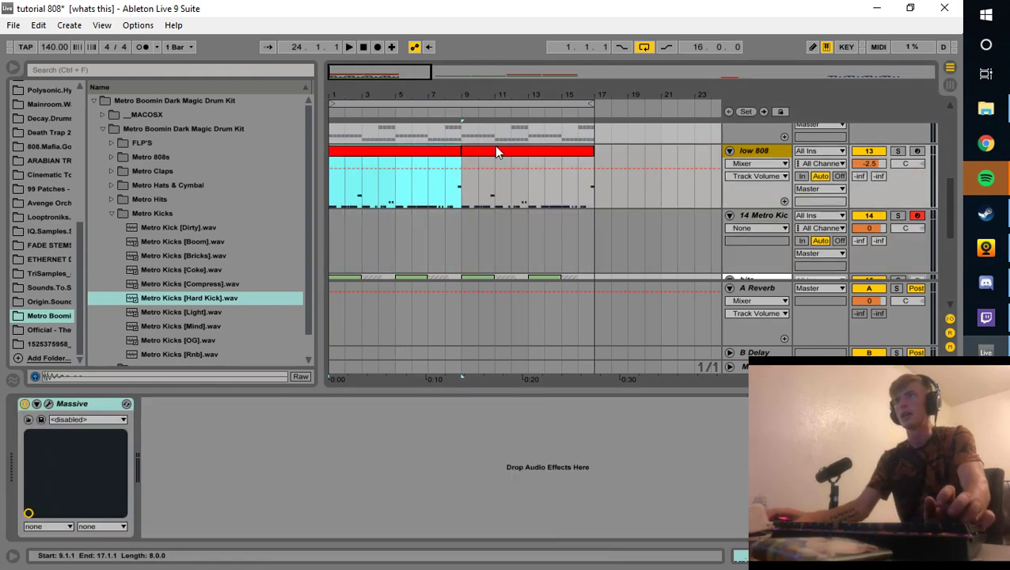
right_click(449, 158)
click(456, 167)
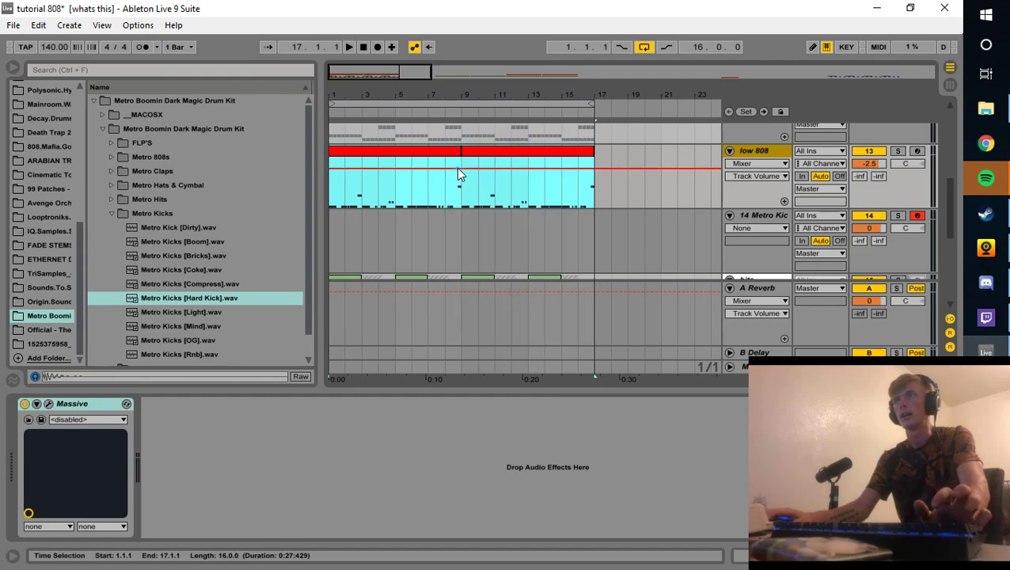
click(328, 227)
right_click(328, 226)
click(355, 233)
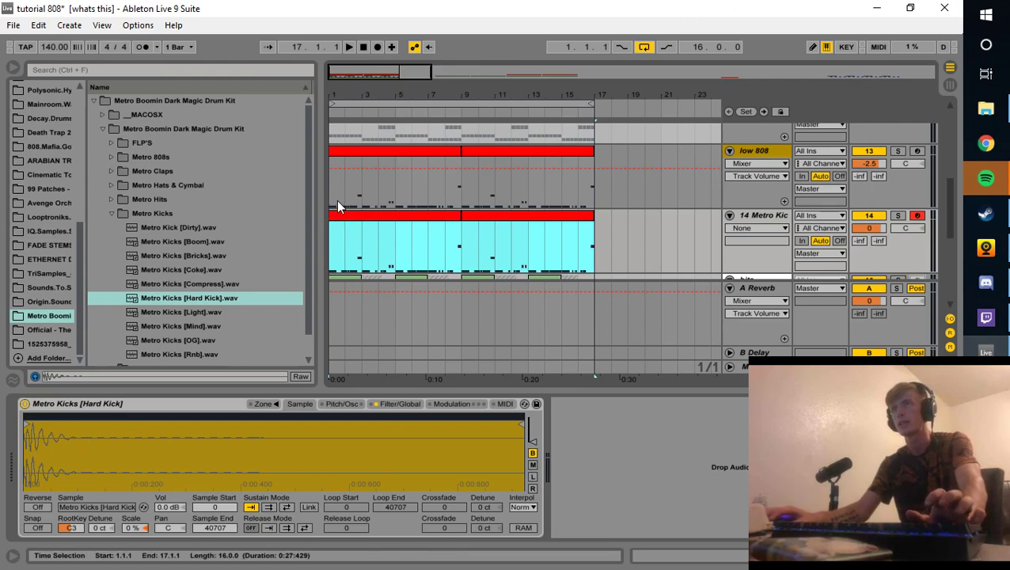
Step: Play the arrangement and slightly adjust the decay of envelope 3 in the low 808's Massive
key(space)
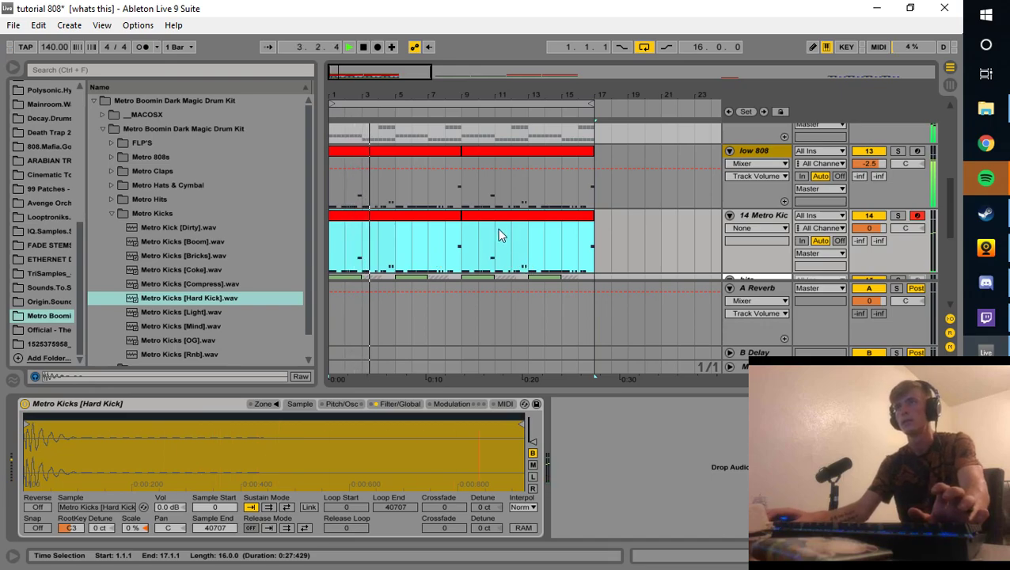
click(764, 150)
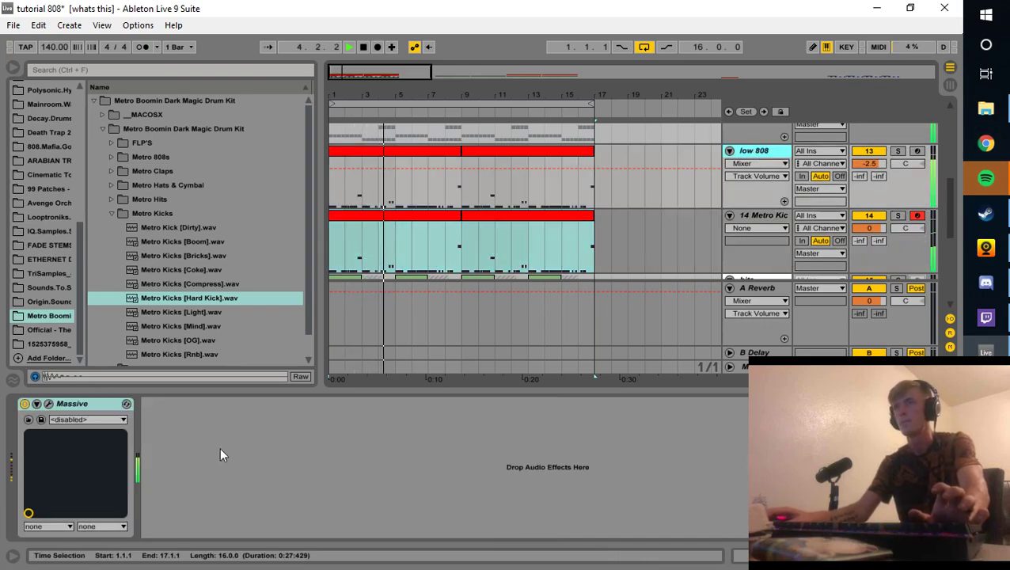
click(49, 405)
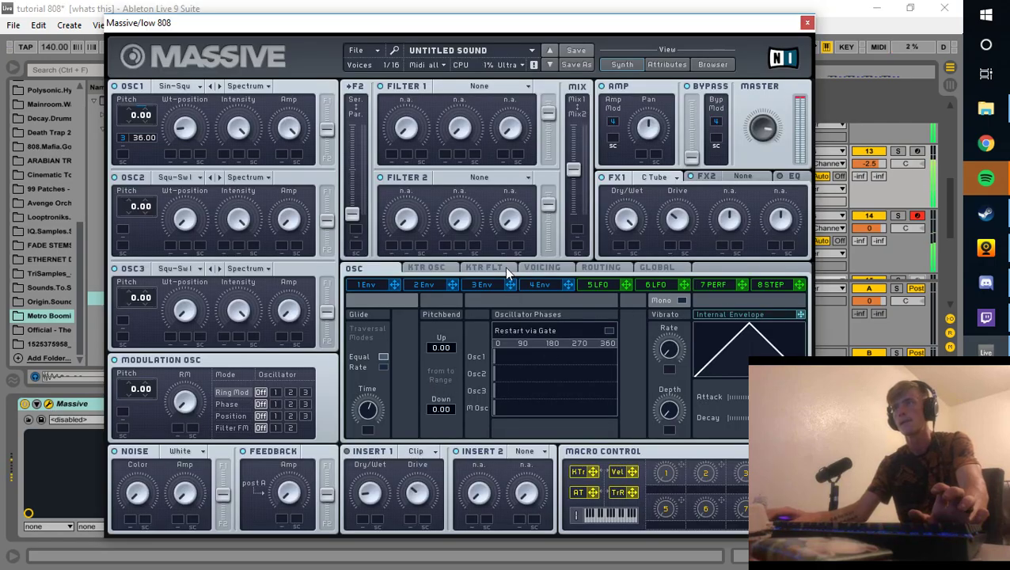
click(445, 267)
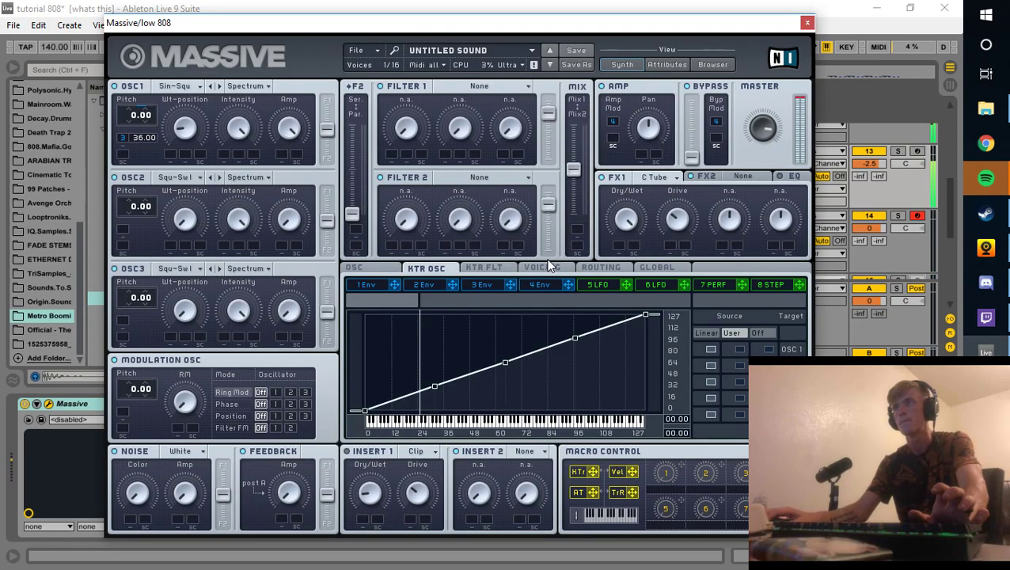
click(485, 286)
mouse_move(507, 412)
mouse_down()
mouse_move(504, 431)
mouse_move(510, 412)
mouse_up()
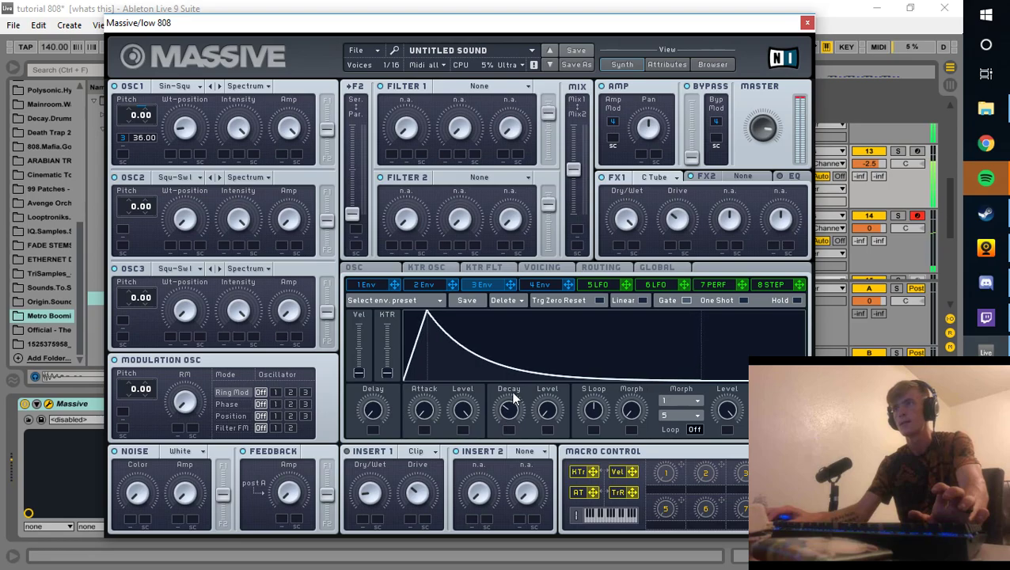
click(807, 22)
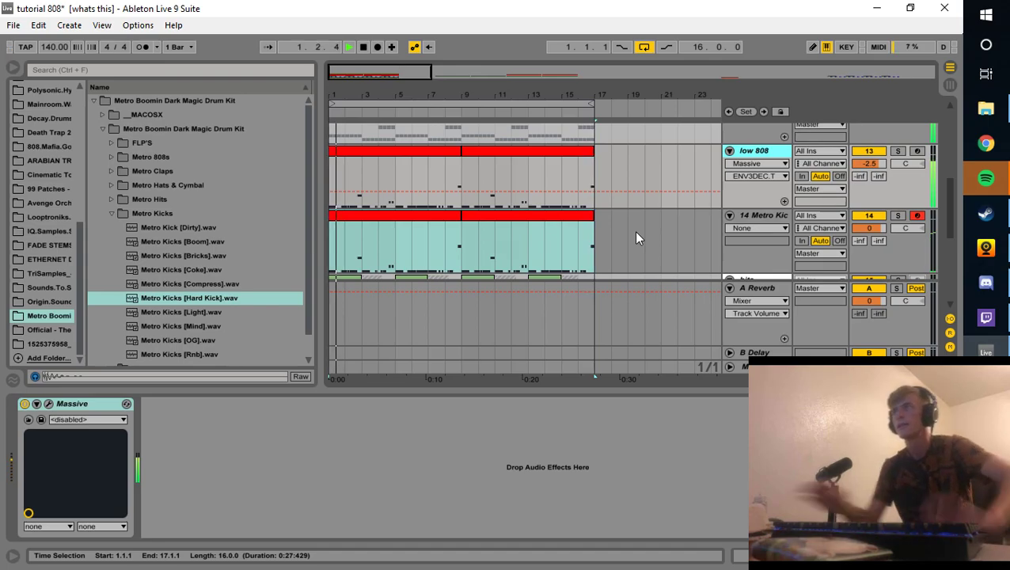
Step: Mute and unmute the Metro Kicks track during playback to compare the 808 with and without the kick, and stop playback
click(873, 219)
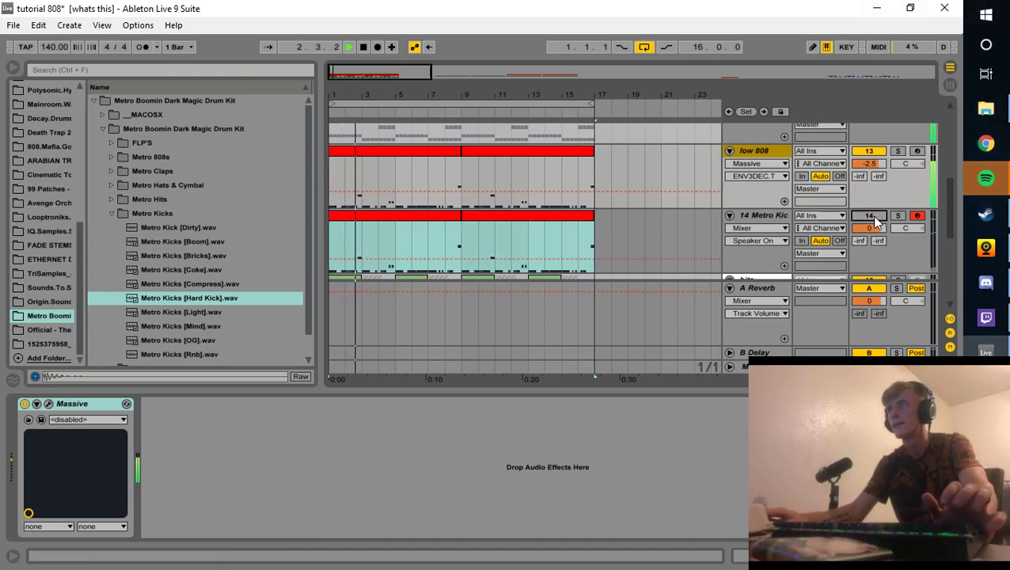
click(873, 217)
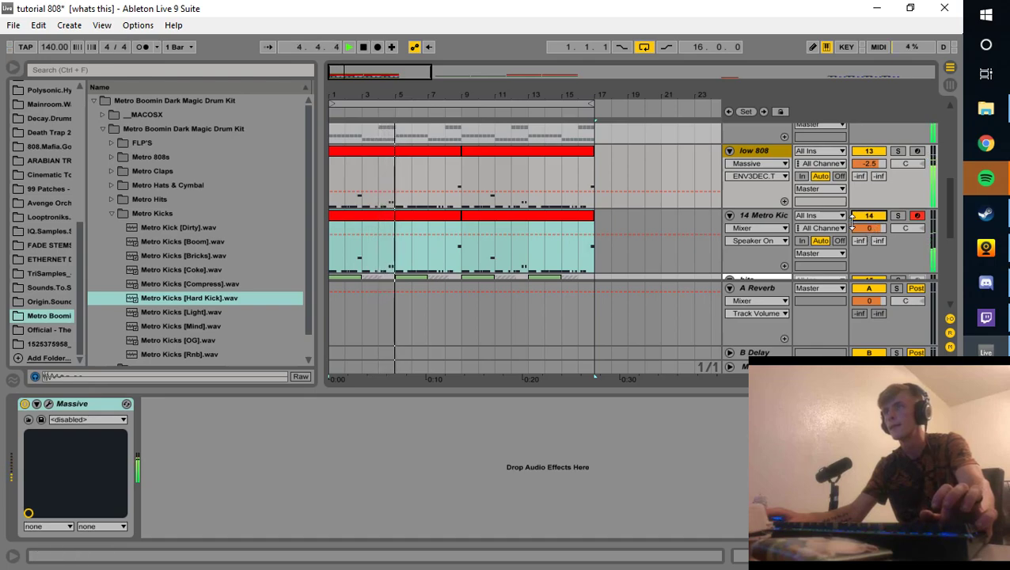
key(space)
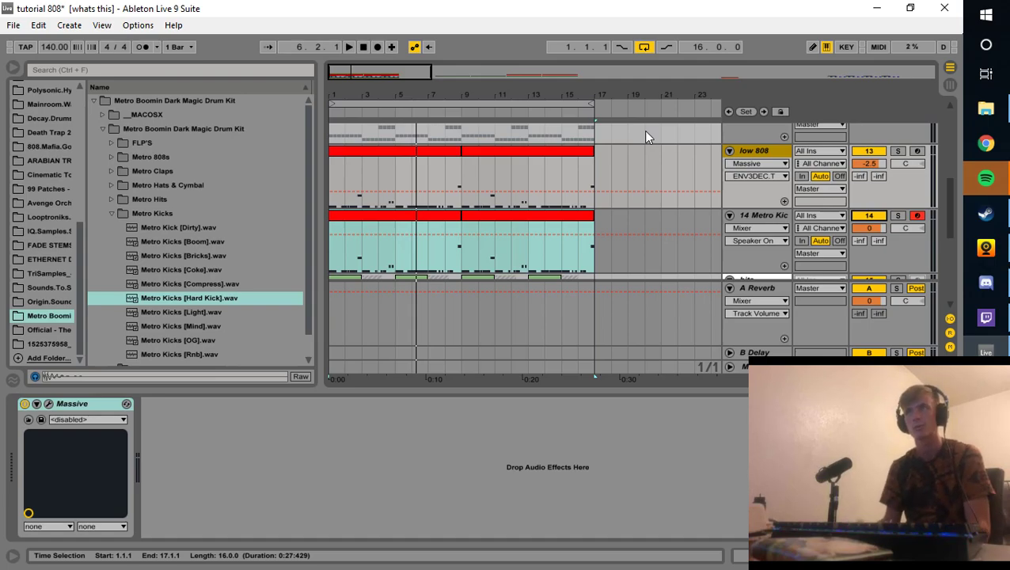
Step: Clear the clip selection and place the insert marker at 1.1.1 on the Metro Kicks track
scroll(472, 255, up, 2)
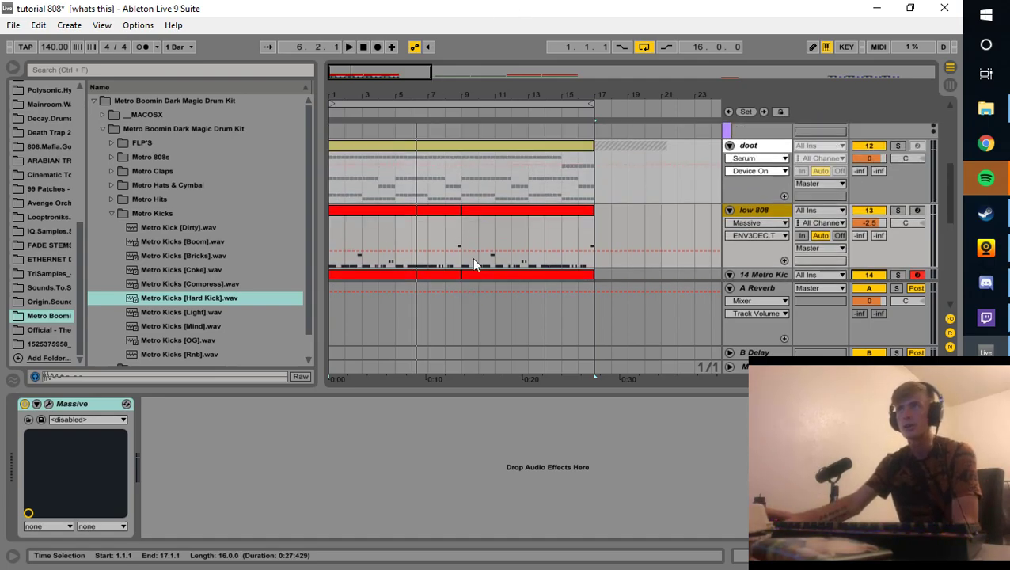
scroll(443, 221, down, 3)
click(422, 202)
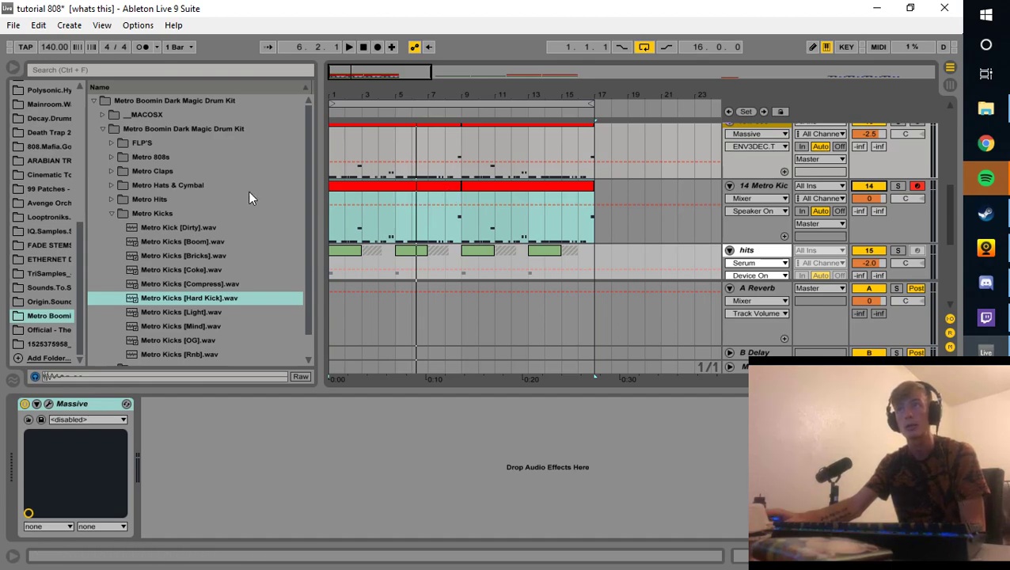
click(337, 230)
click(330, 235)
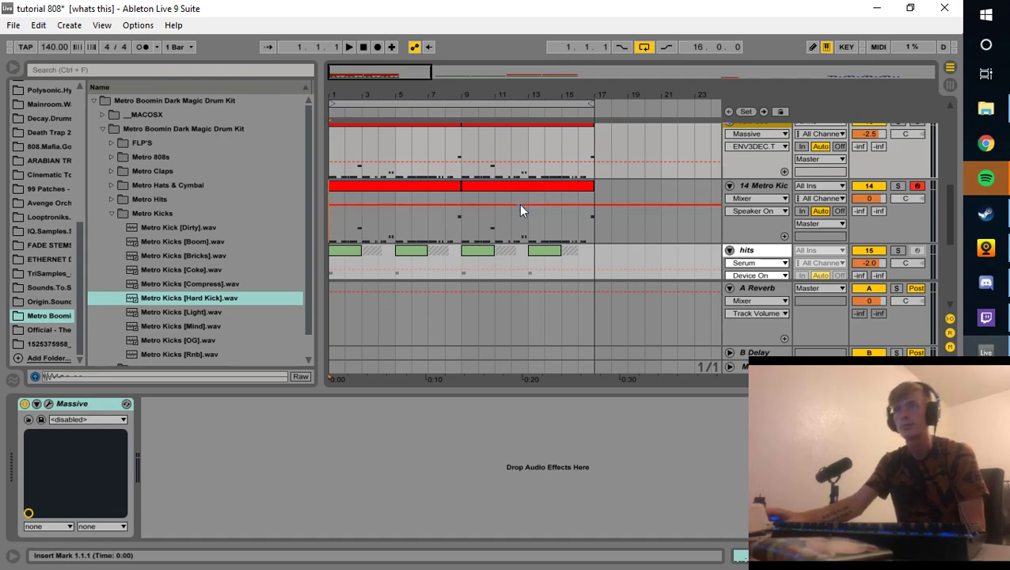
click(985, 387)
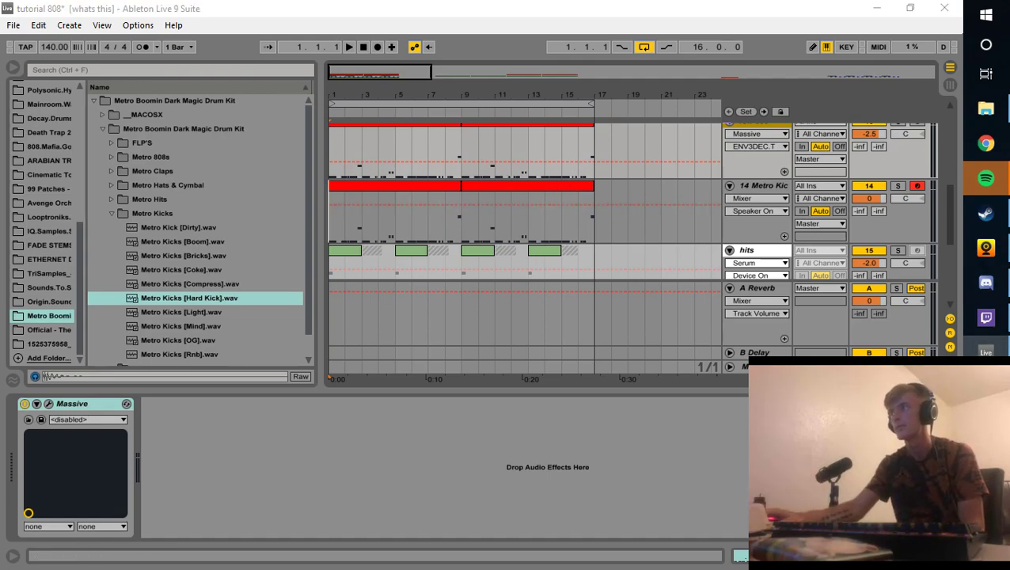